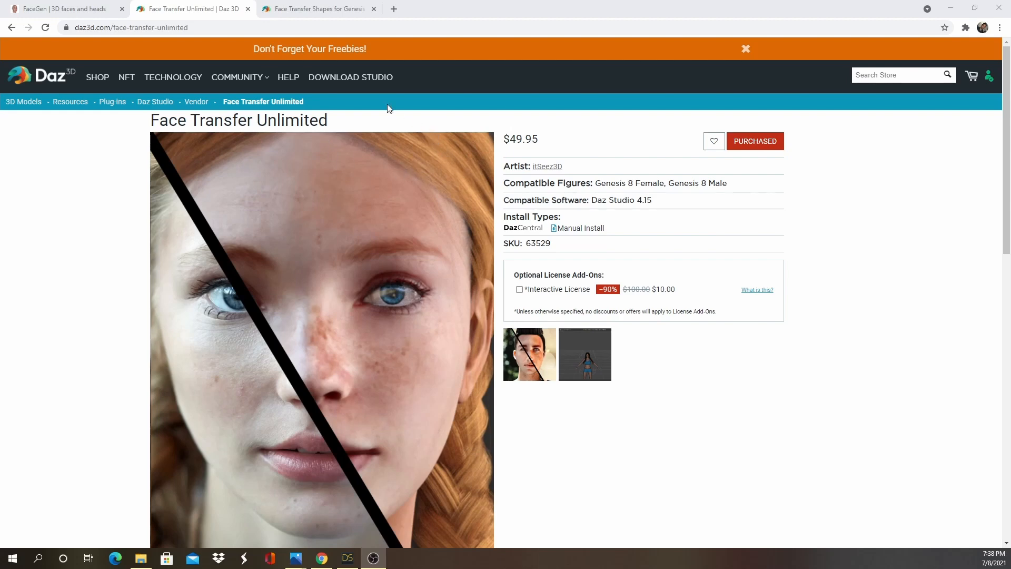
Step: Review the FaceGen home page and the Daz store pages for Face Transfer Unlimited and Face Transfer Shapes for Genesis 8
left_click(59, 9)
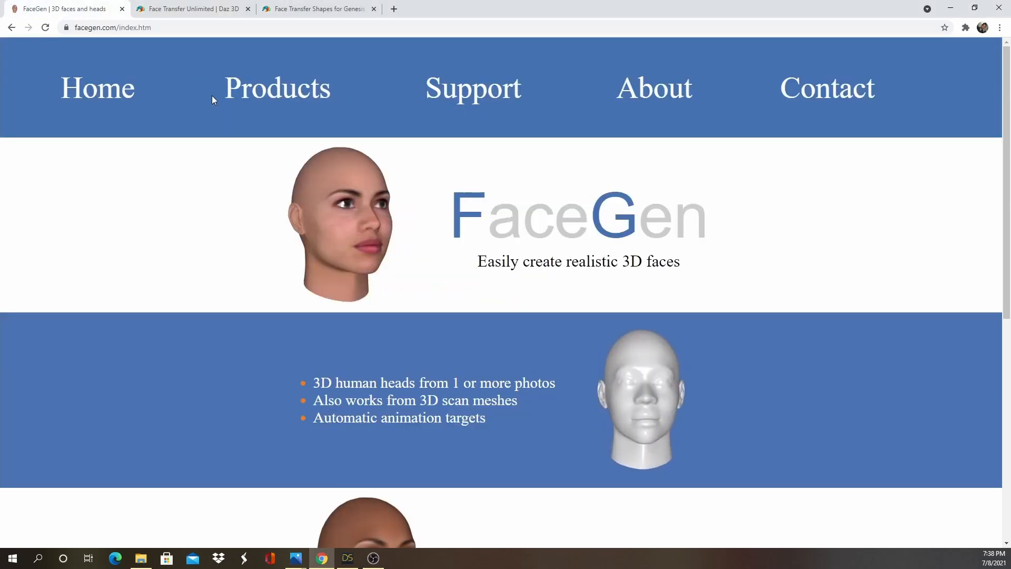
scroll(369, 248, "down", 10)
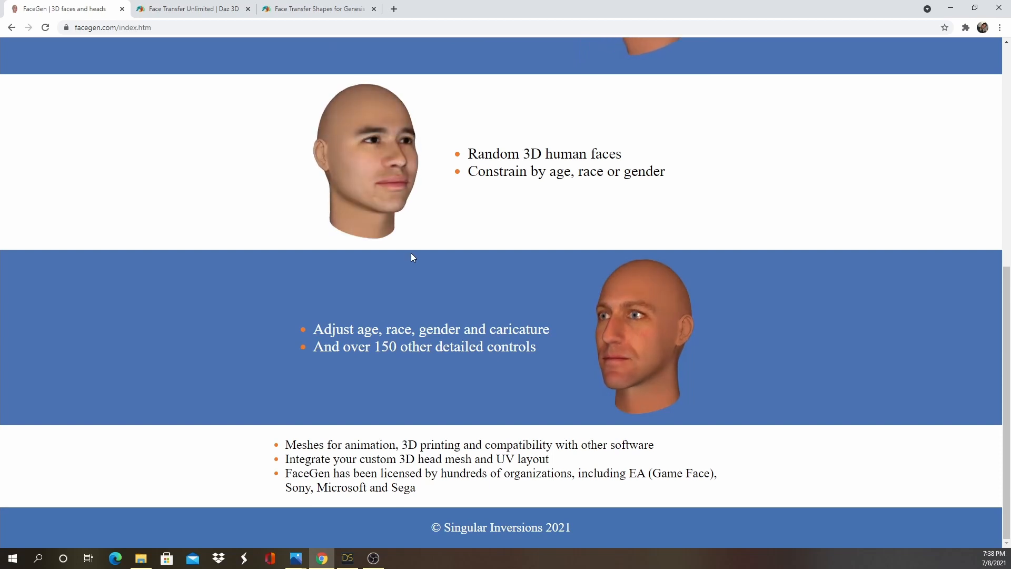
scroll(412, 257, "up", 7)
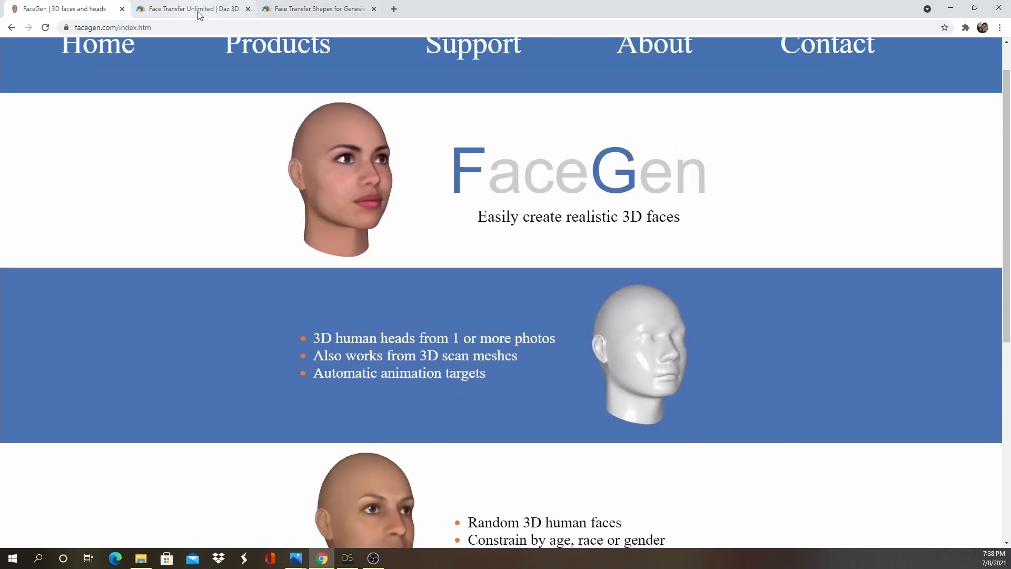
left_click(203, 12)
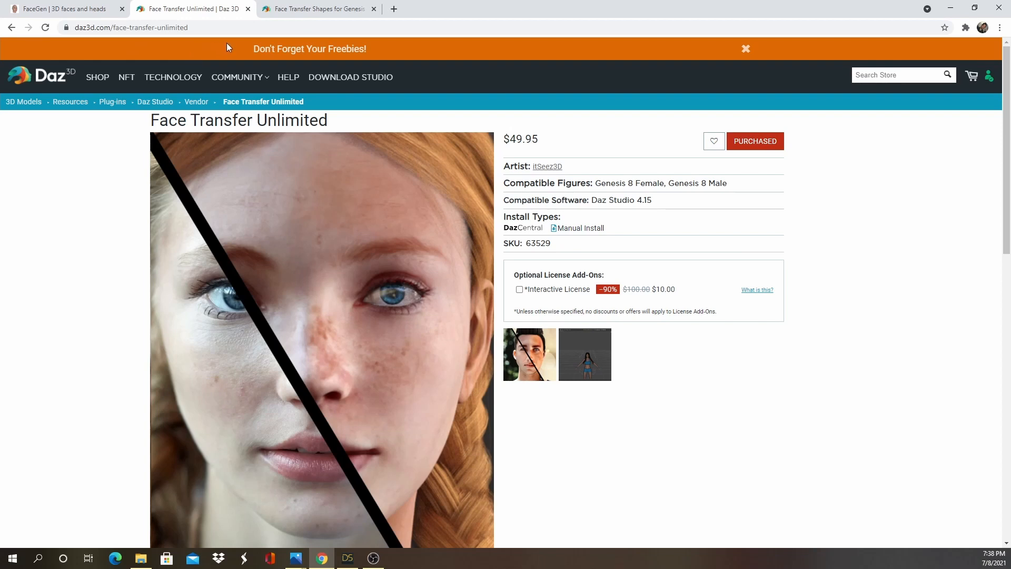
left_click(324, 9)
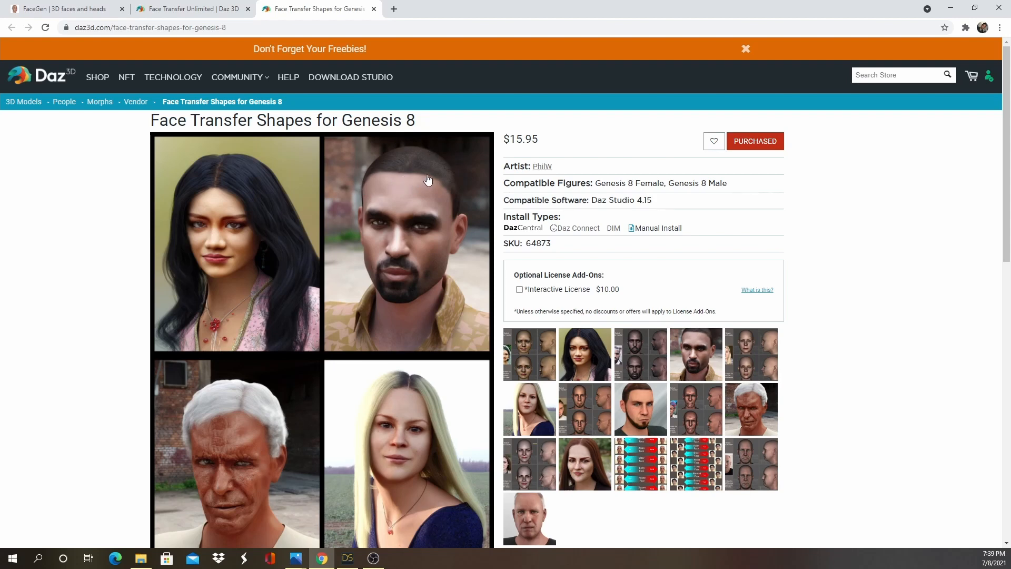
left_click(65, 8)
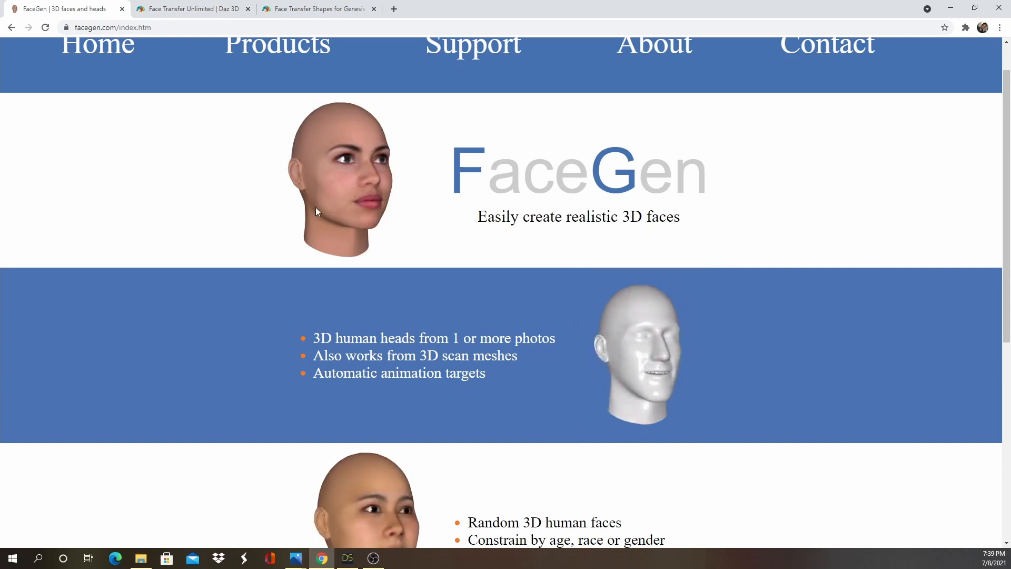
left_click(169, 9)
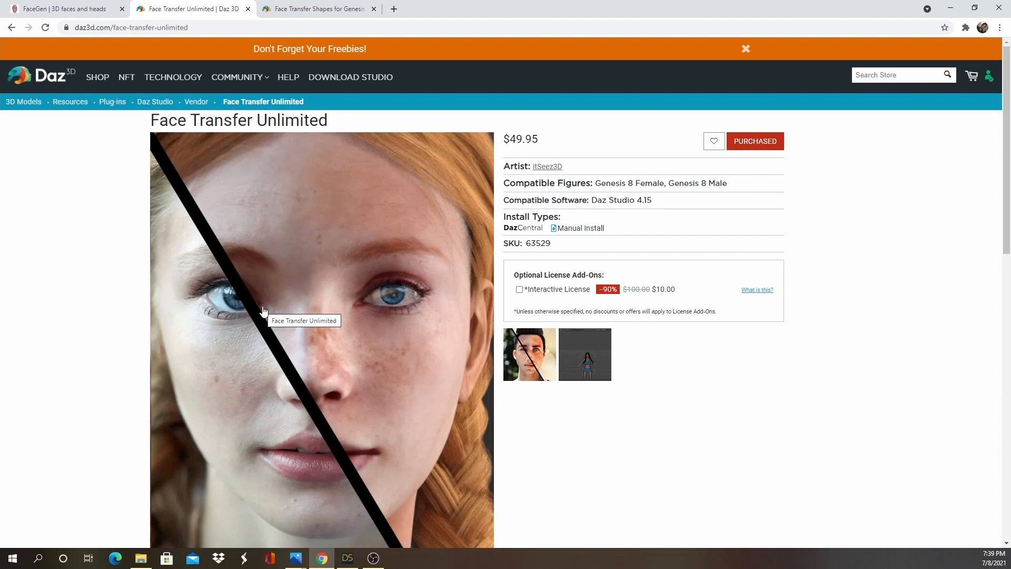
left_click(314, 16)
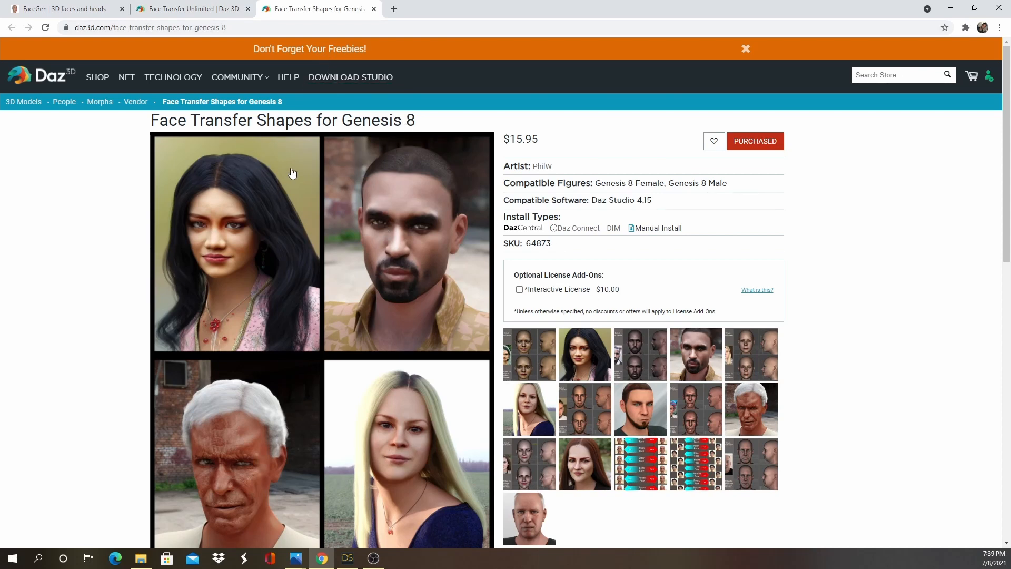
left_click(193, 6)
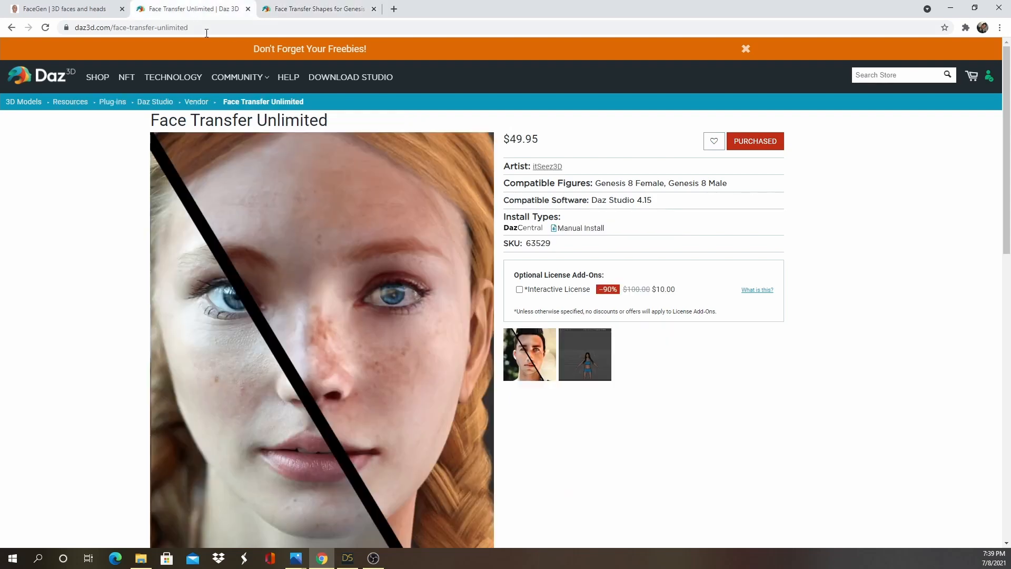
left_click(274, 9)
left_click(182, 9)
Step: Switch to DAZ Studio and view the black-shirt and grey-shirt figures in turn from the front
left_click(347, 558)
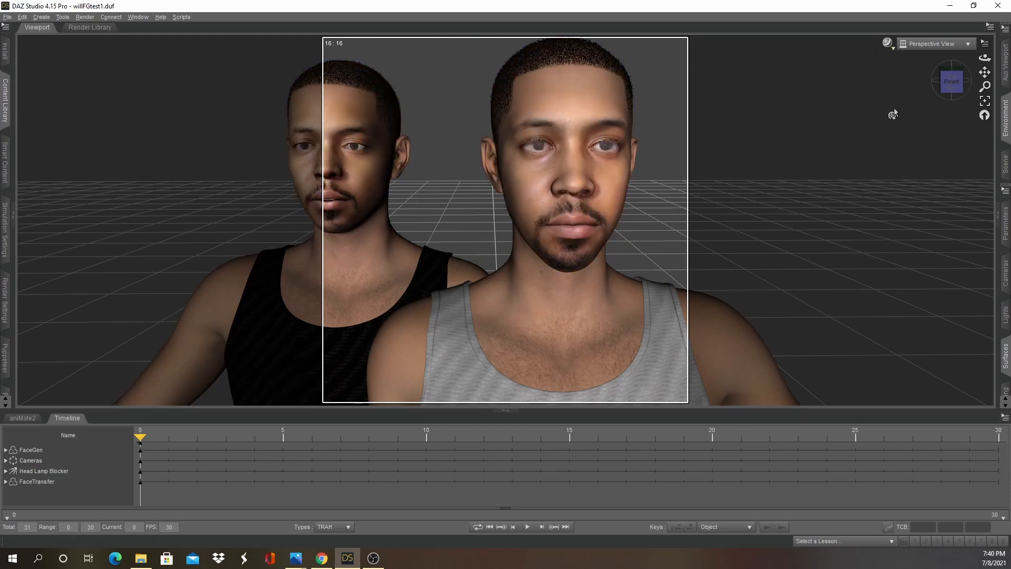
left_click_drag(985, 72, 928, 72)
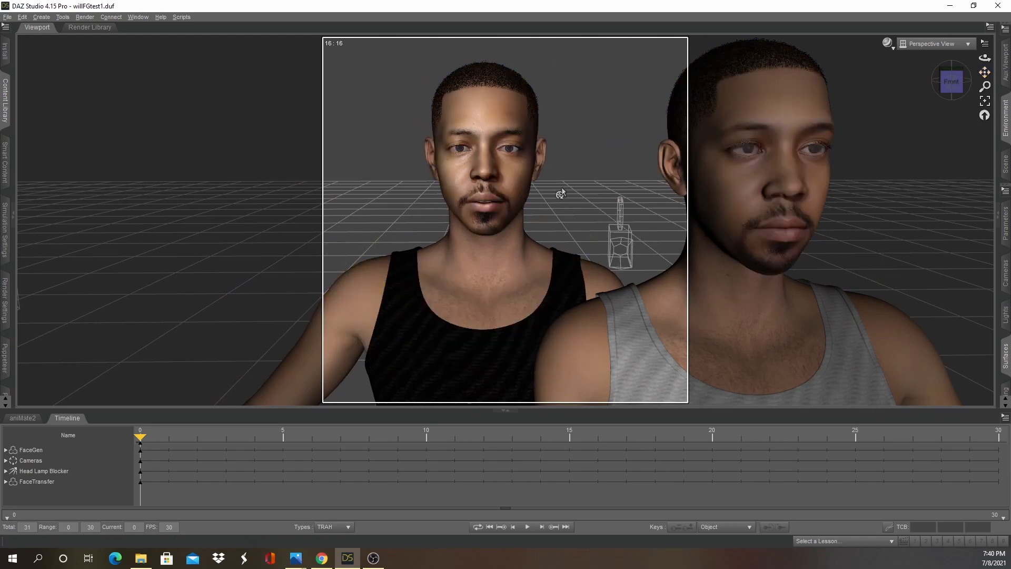
left_click(451, 213)
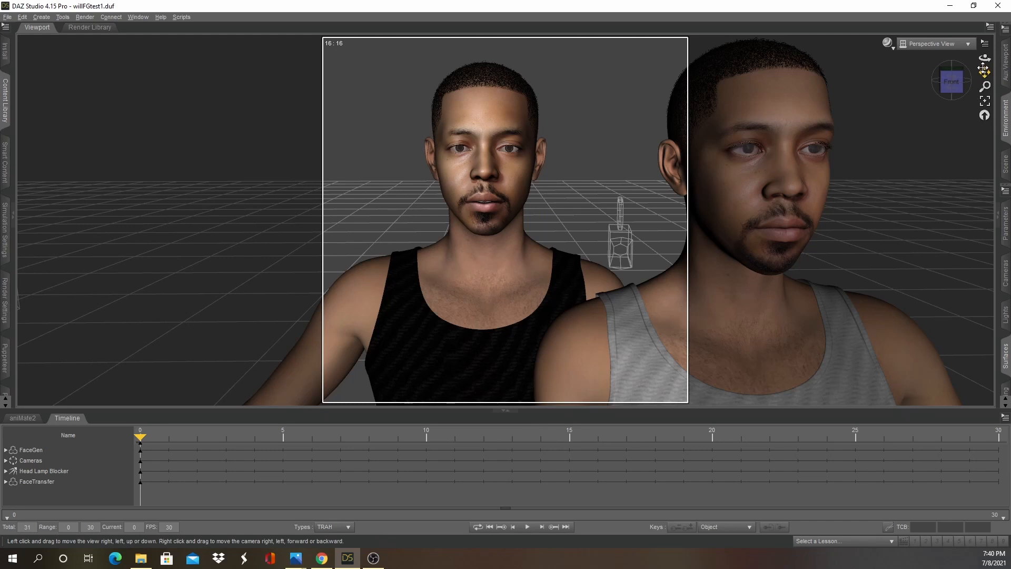
mouse_move(984, 68)
left_mouse_down()
mouse_move(879, 70)
mouse_move(983, 69)
left_mouse_up()
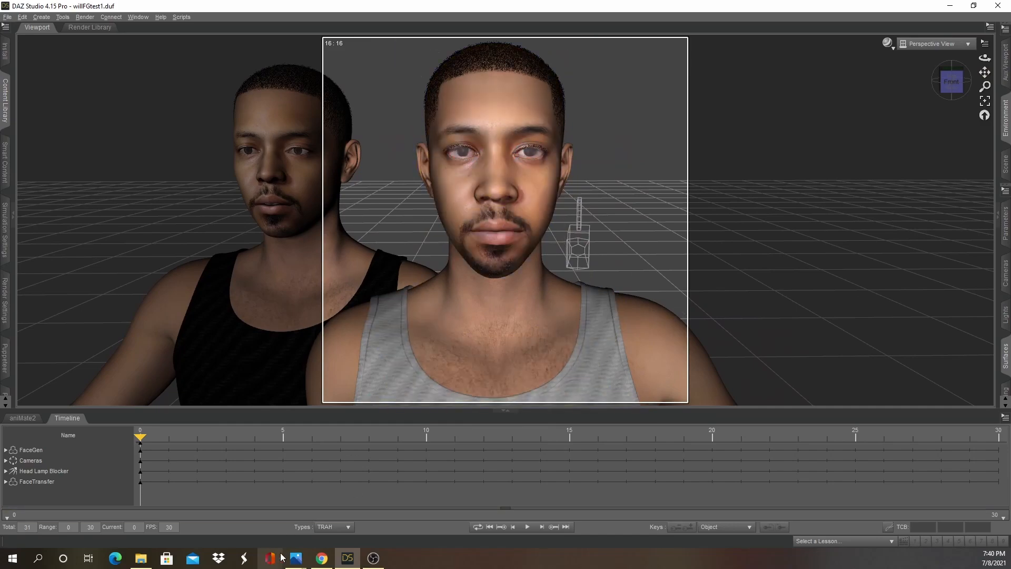
Step: Open the reference photos 20210705_020905.jpg, 20210705_021001.jpg and 20210705_020941.jpg and arrange their windows for viewing
mouse_move(295, 557)
left_click(136, 495)
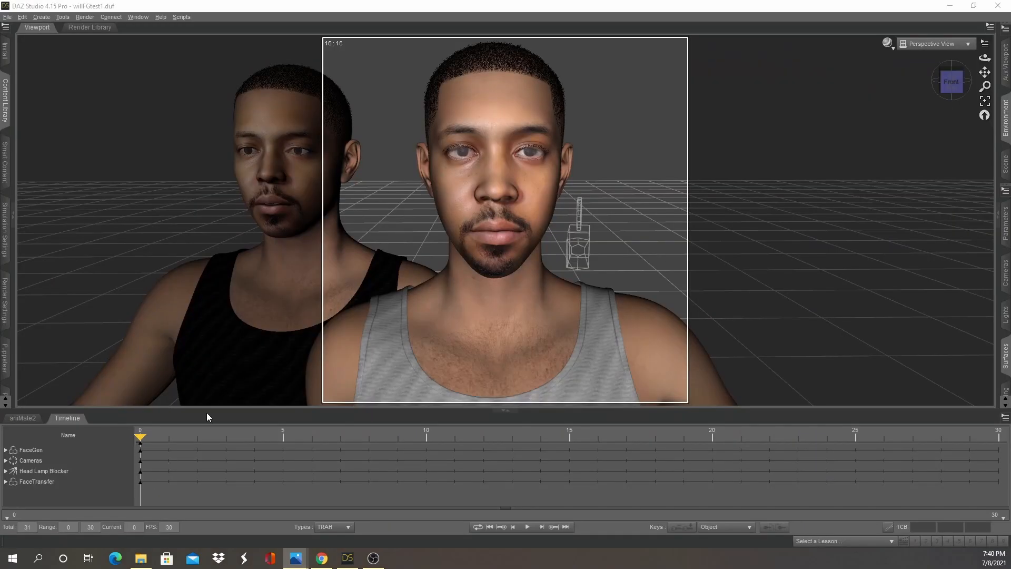
left_click_drag(0, 31, 356, 18)
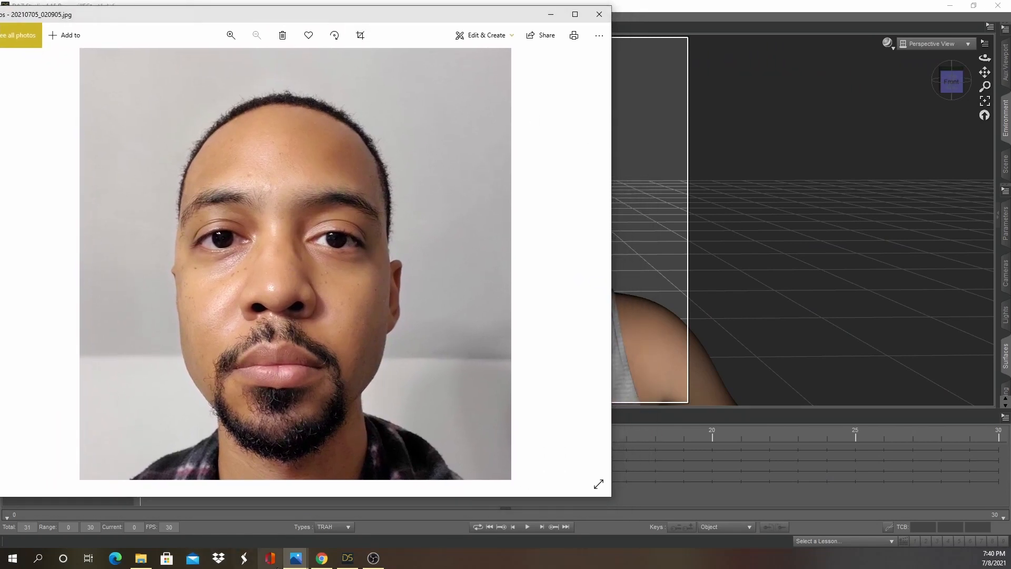
left_click(300, 554)
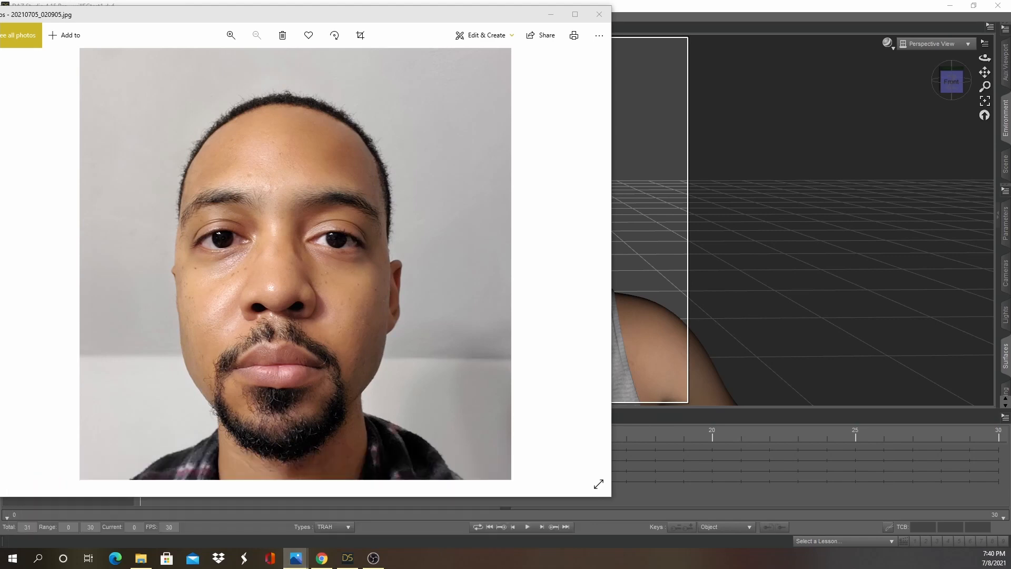
left_click_drag(0, 55, 867, 12)
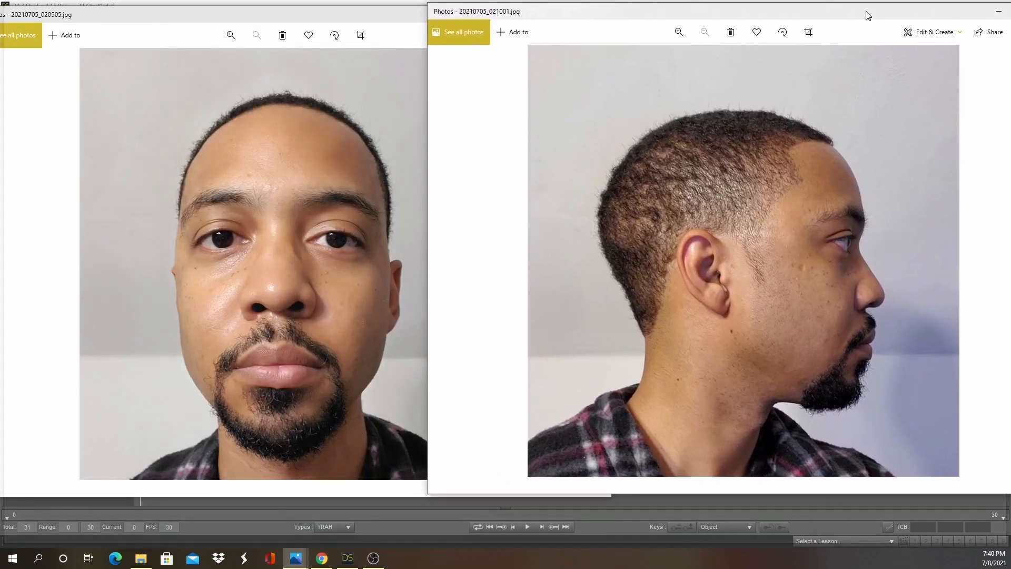
left_click(294, 565)
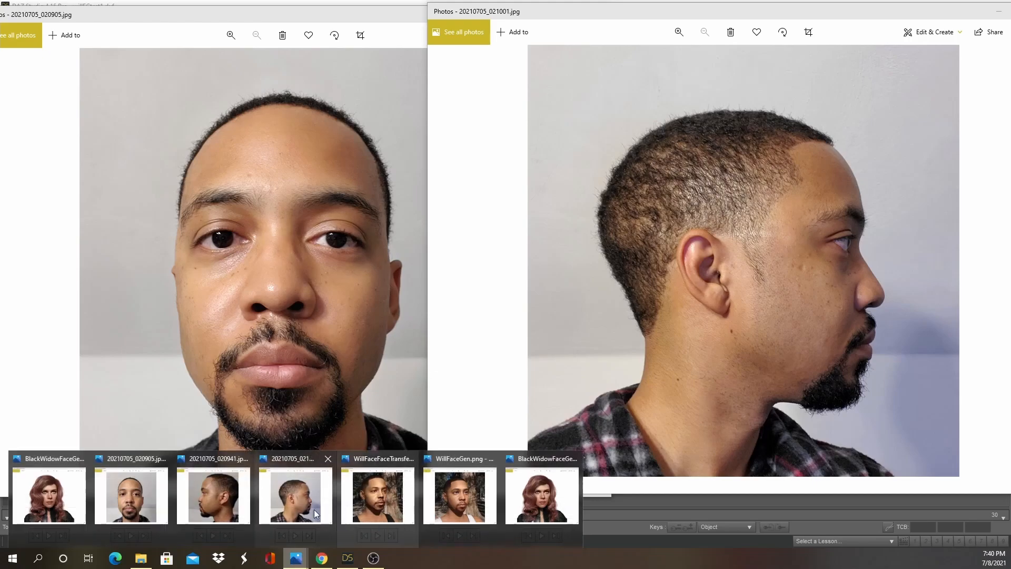
left_click(233, 494)
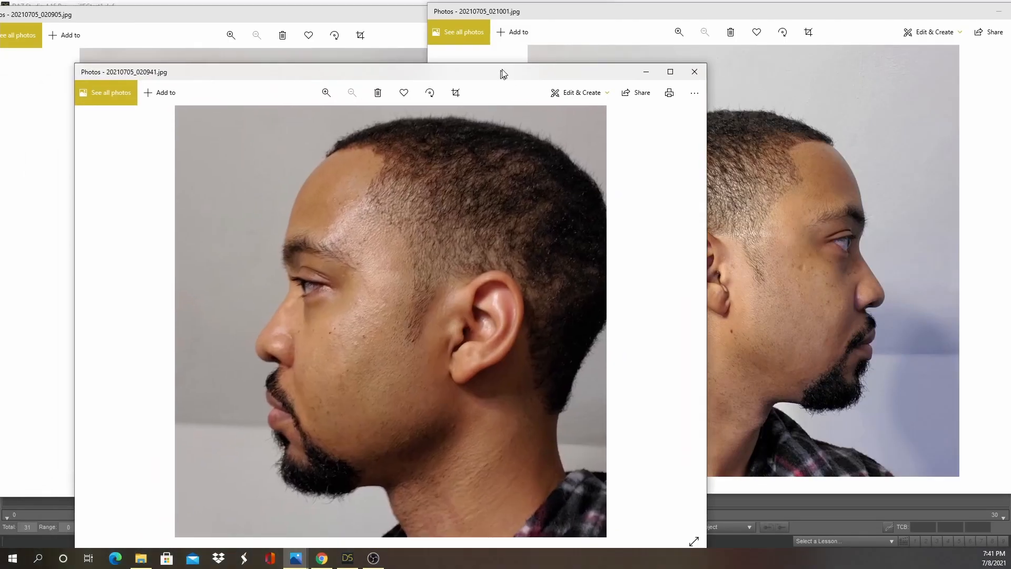
left_click_drag(501, 72, 436, 115)
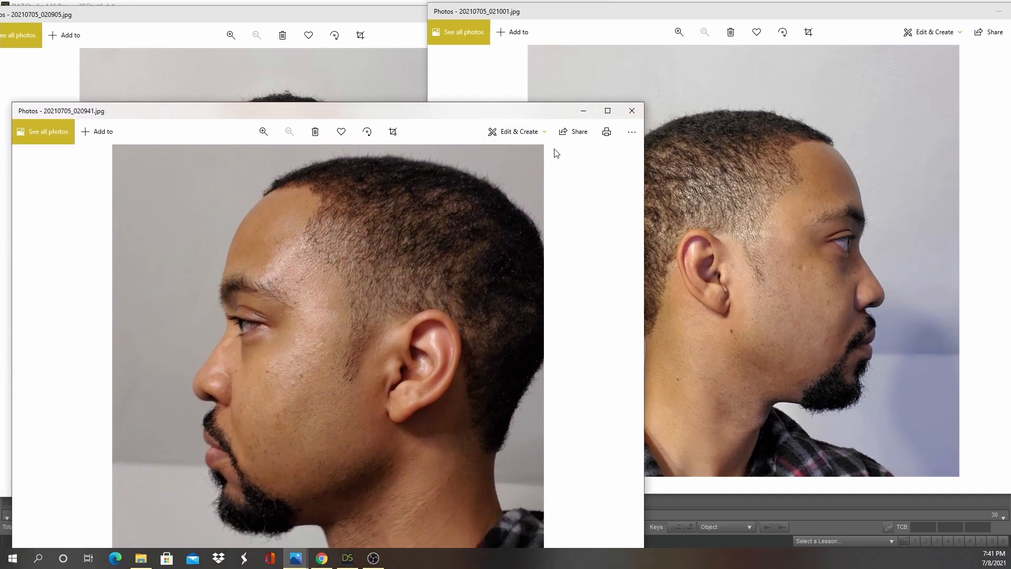
Step: Minimize both profile photos, compare the front photo with the grey-shirt figure's face, and minimize it as well
left_click(583, 111)
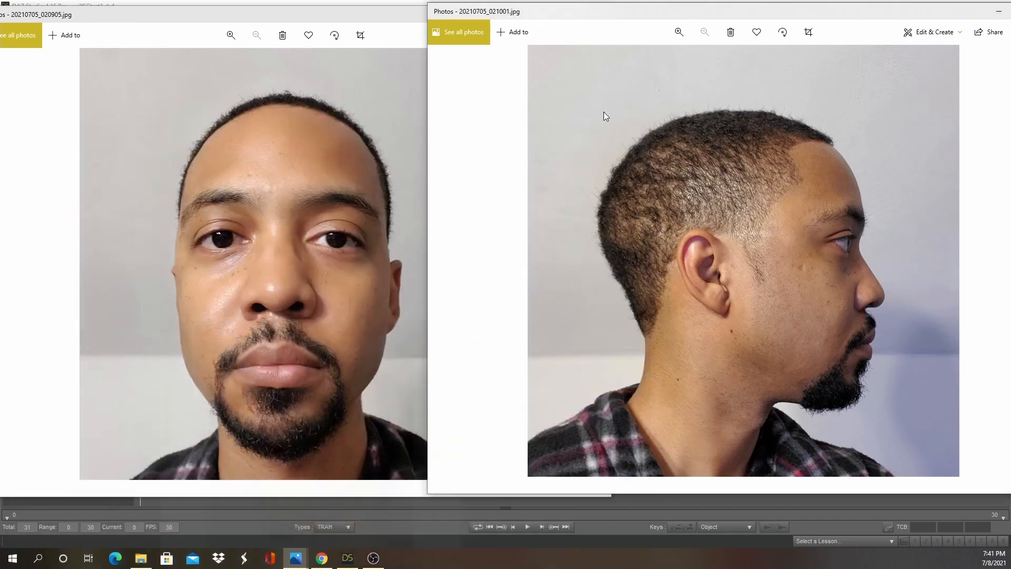
left_click(999, 11)
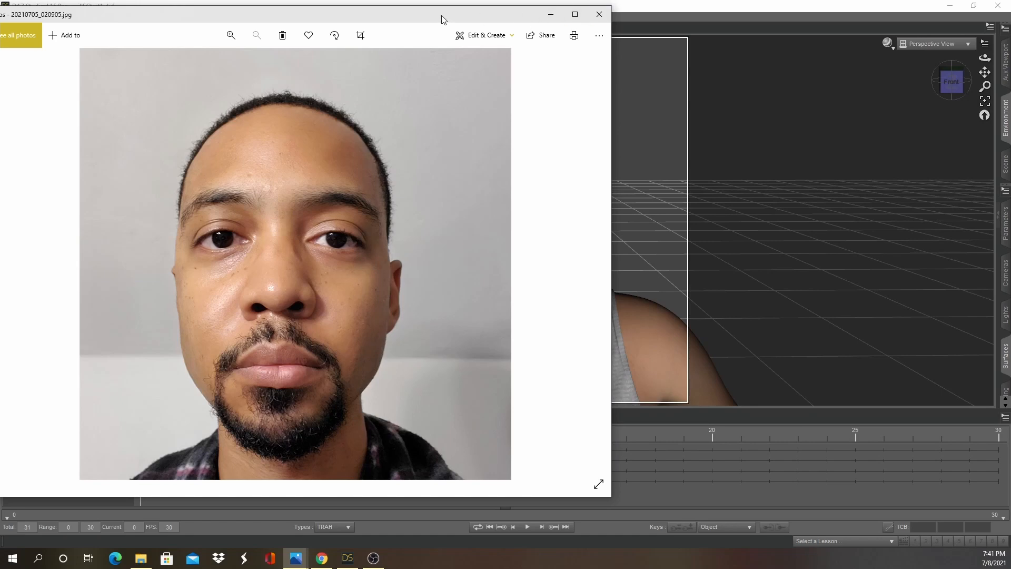
left_click_drag(443, 18, 255, 28)
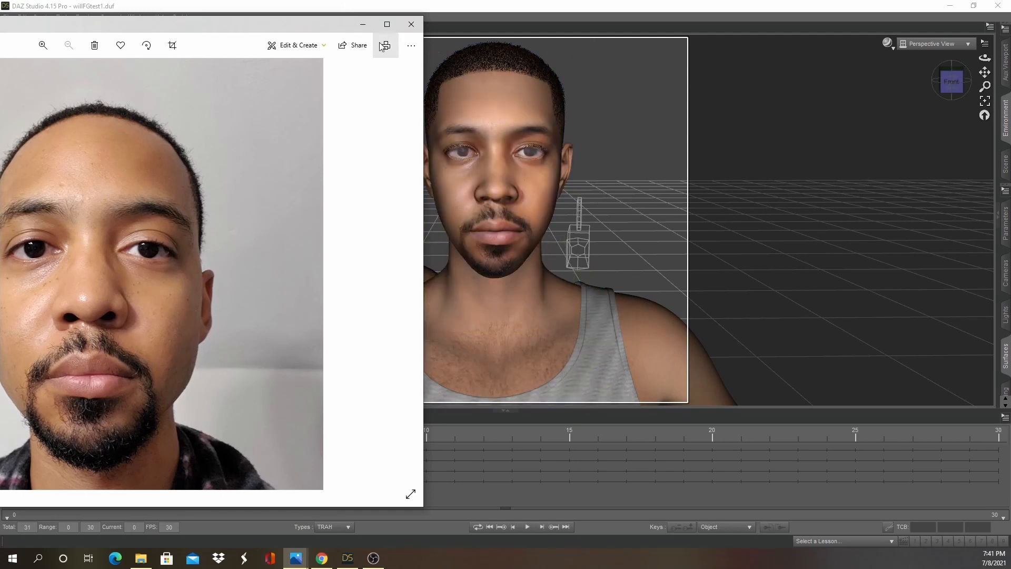
left_click_drag(287, 28, 388, 22)
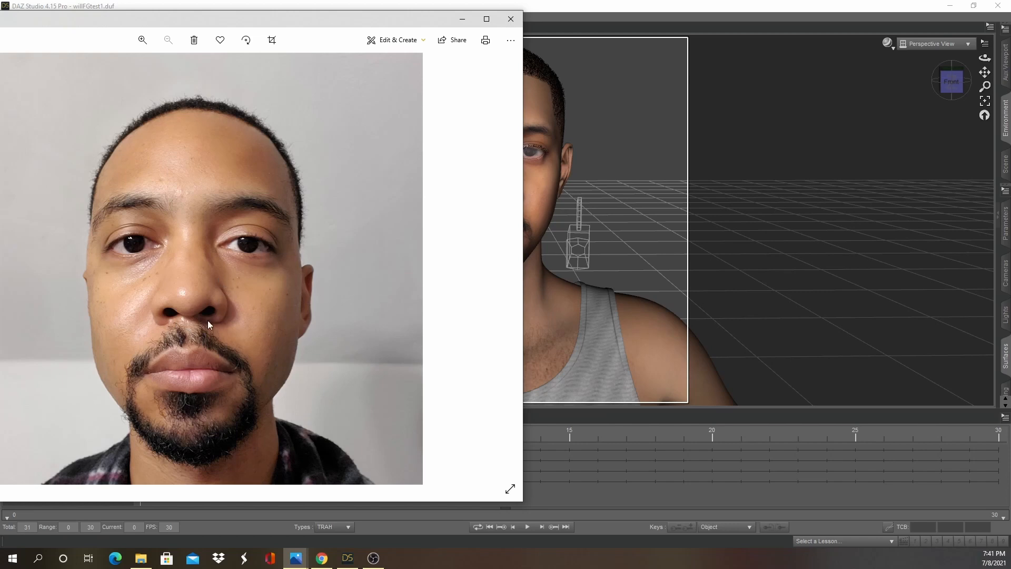
left_click(462, 19)
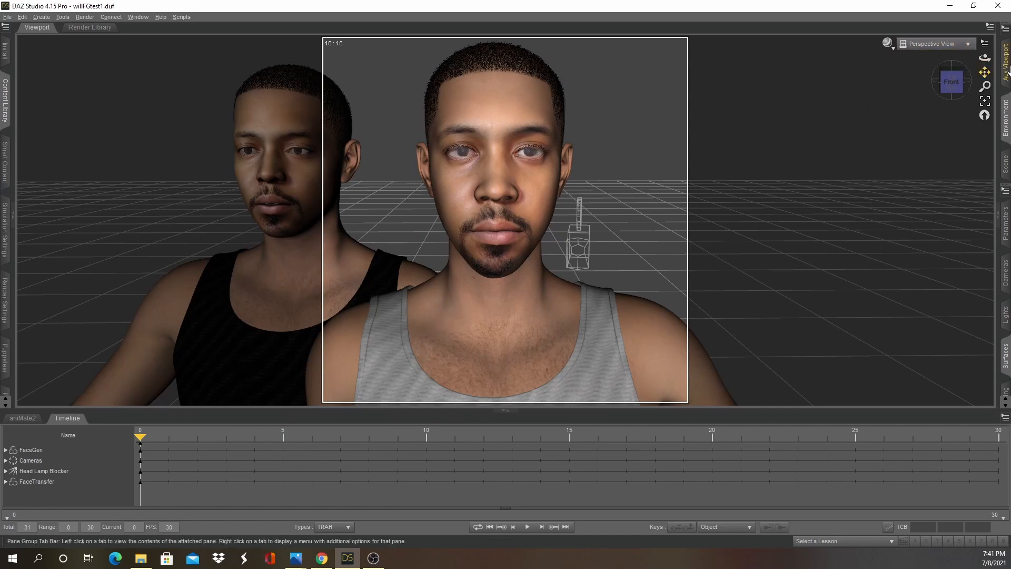
Step: Examine both figures' heads in three-quarter view, including a close look at the black-shirt figure's face
mouse_move(985, 72)
left_mouse_down()
mouse_move(1000, 49)
mouse_move(982, 57)
mouse_move(984, 72)
left_mouse_up()
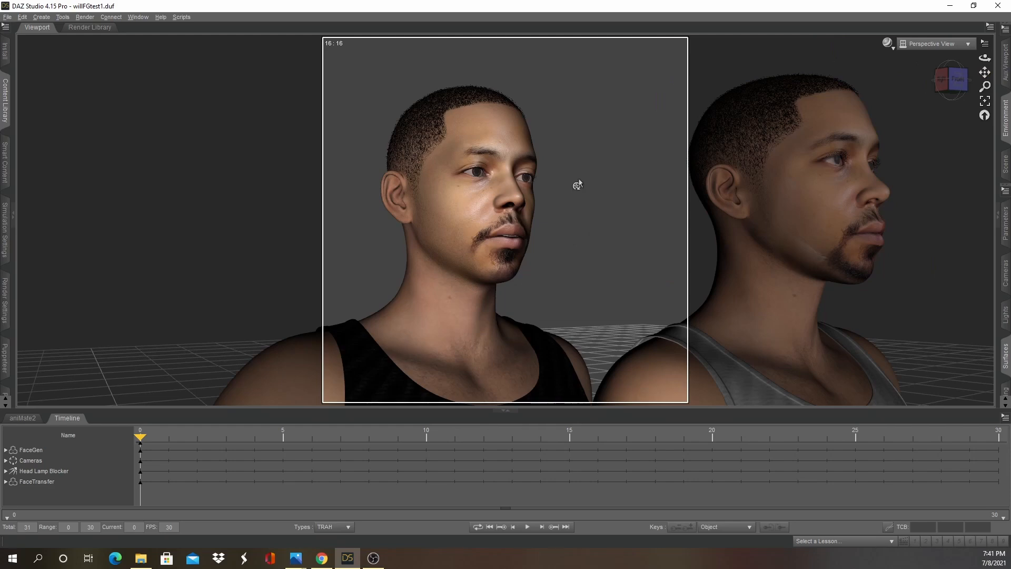
scroll(578, 184, "up", 5)
scroll(577, 185, "down", 3)
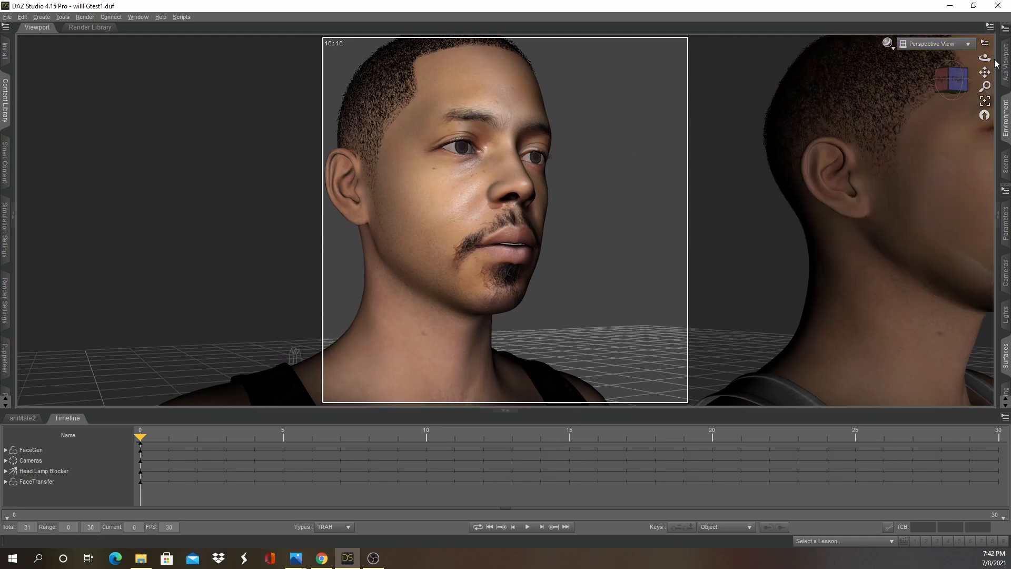
left_click_drag(986, 72, 1010, 58)
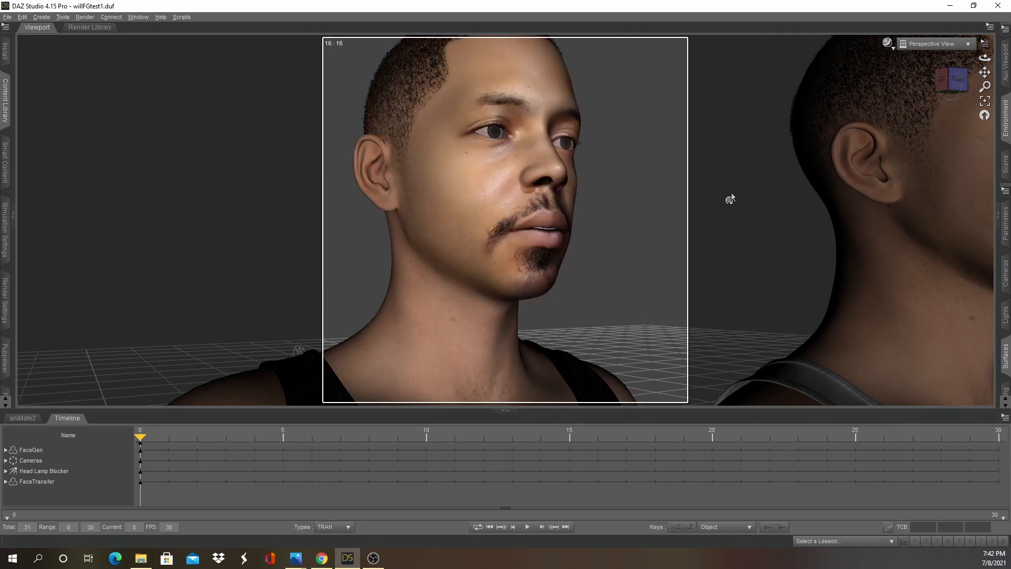
left_click_drag(985, 72, 1000, 72)
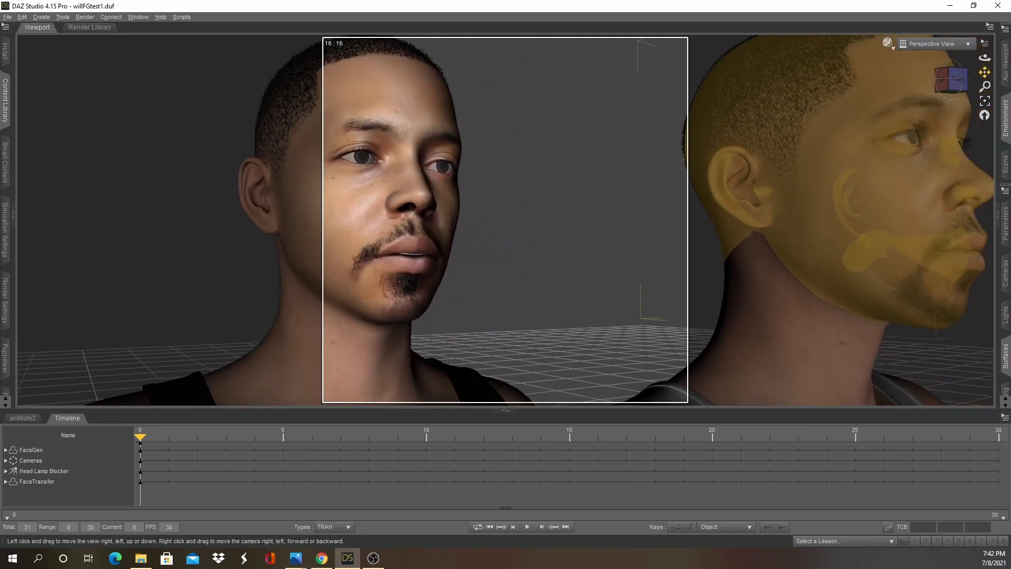
Step: Bring up the front reference photo 20210705_020905.jpg again to check the mouth area, and minimize it
mouse_move(296, 559)
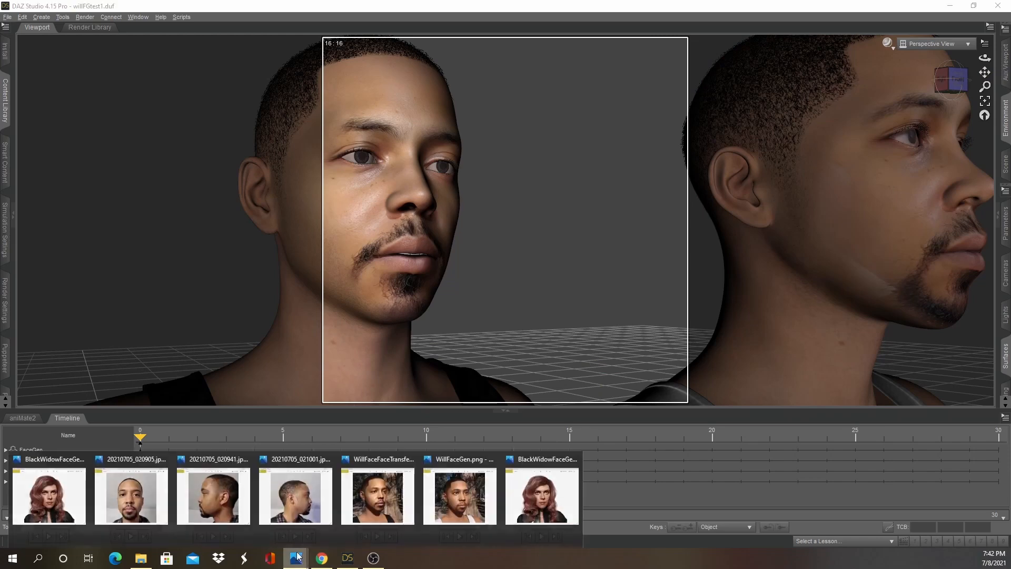
left_click(140, 500)
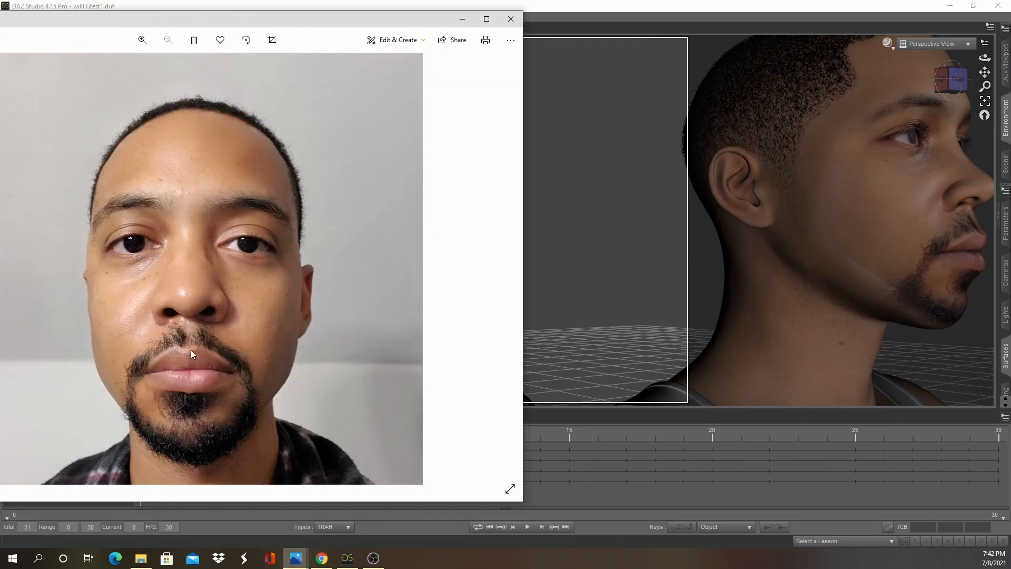
left_click(462, 20)
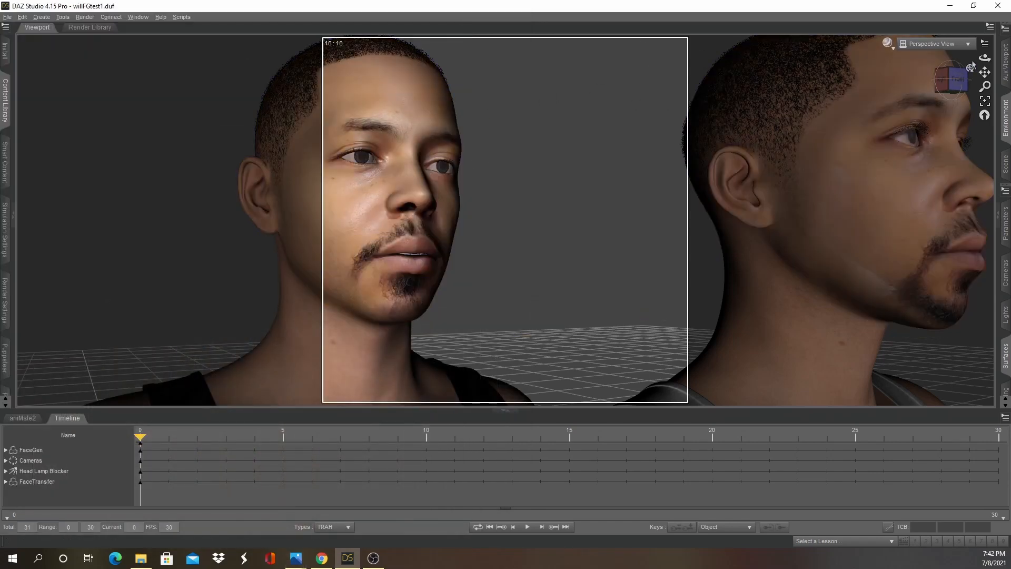
Step: Inspect the black-shirt figure's face up close from the side, from above and from below
left_click_drag(464, 263, 498, 262, "alt")
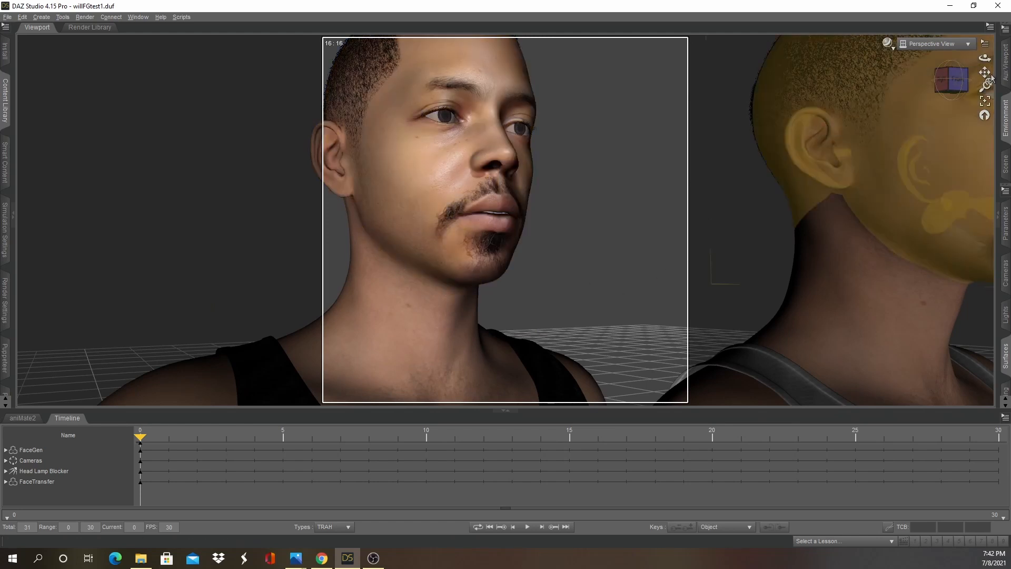
left_click_drag(988, 74, 996, 211)
scroll(596, 174, "up", 2)
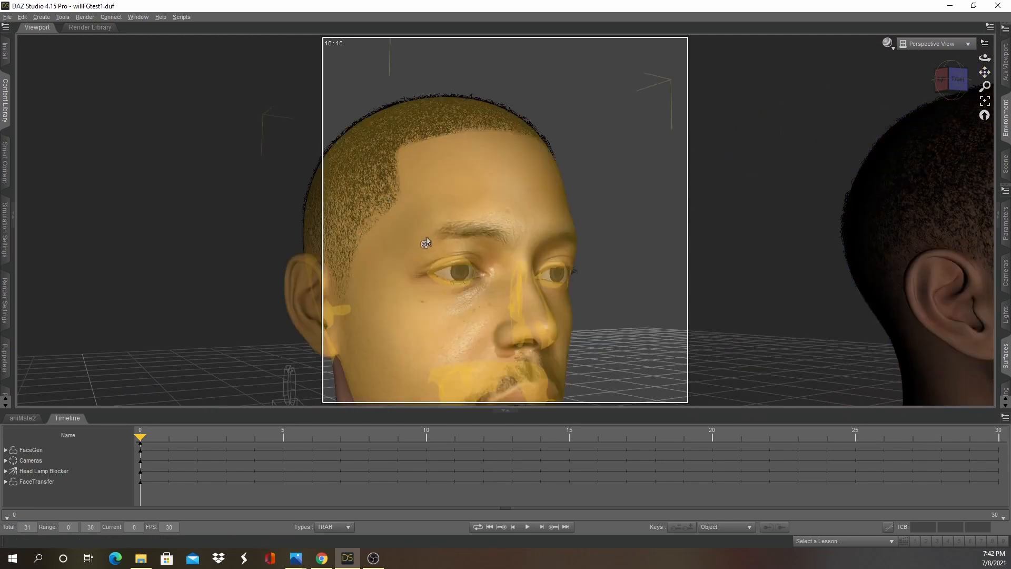
mouse_move(985, 72)
left_mouse_down()
mouse_move(1006, 73)
mouse_move(965, 61)
mouse_move(979, 59)
left_mouse_up()
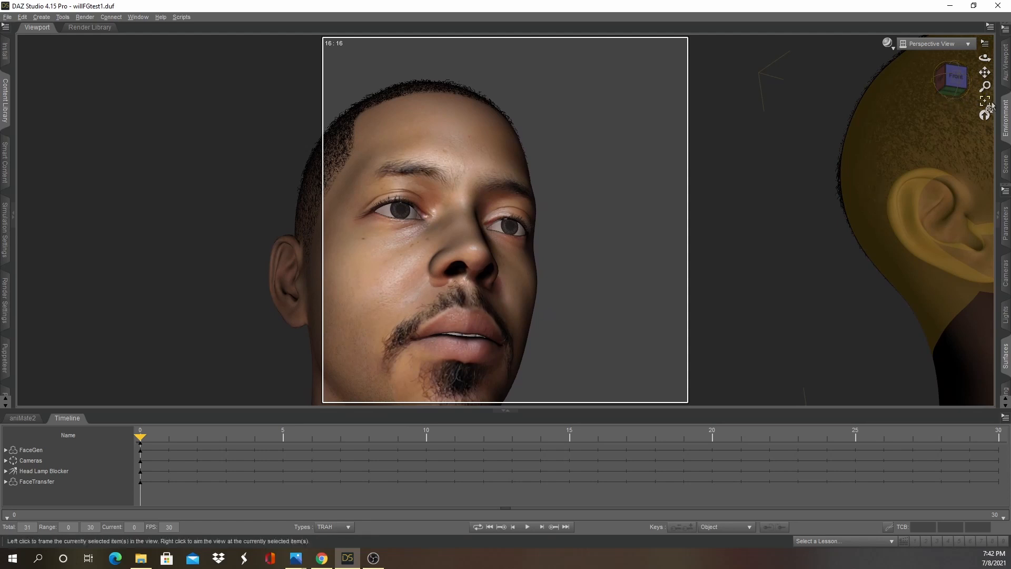
Step: Examine the black-shirt figure's mouth, facial hair and nose up close from below
left_click_drag(985, 73, 927, 47)
scroll(561, 227, "up", 3)
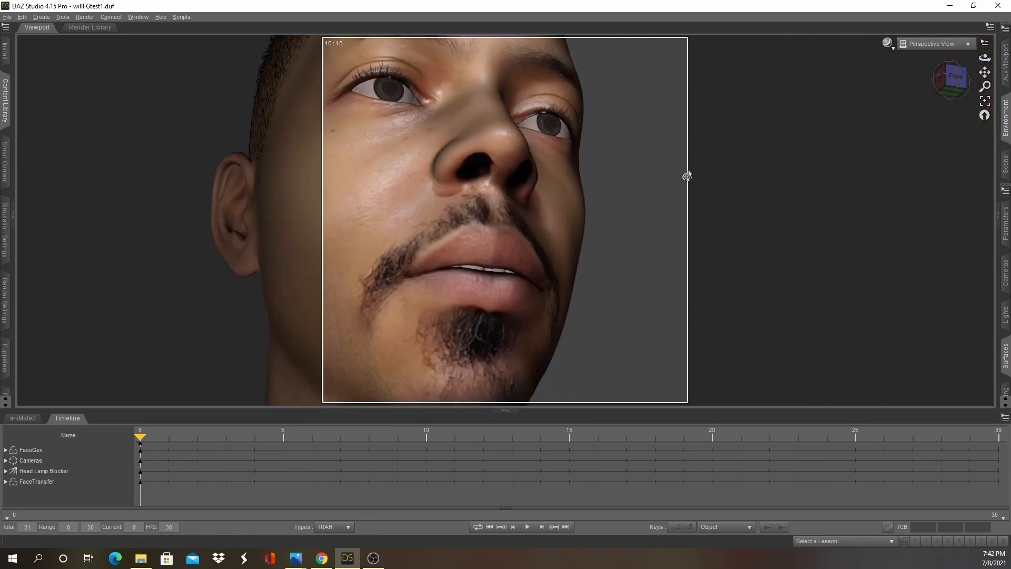
scroll(691, 168, "up", 5)
scroll(694, 164, "down", 5)
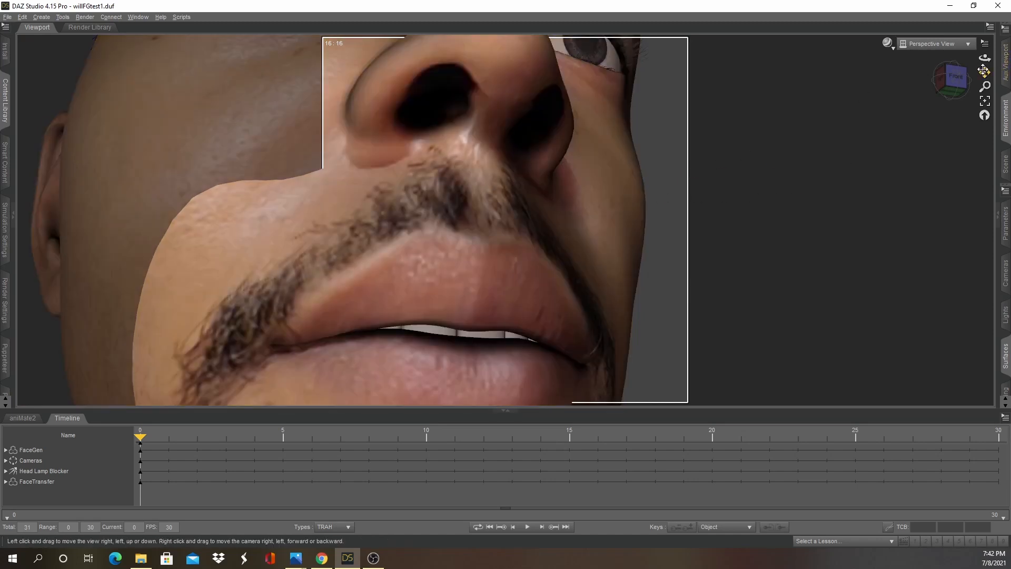
left_click_drag(983, 69, 993, 215)
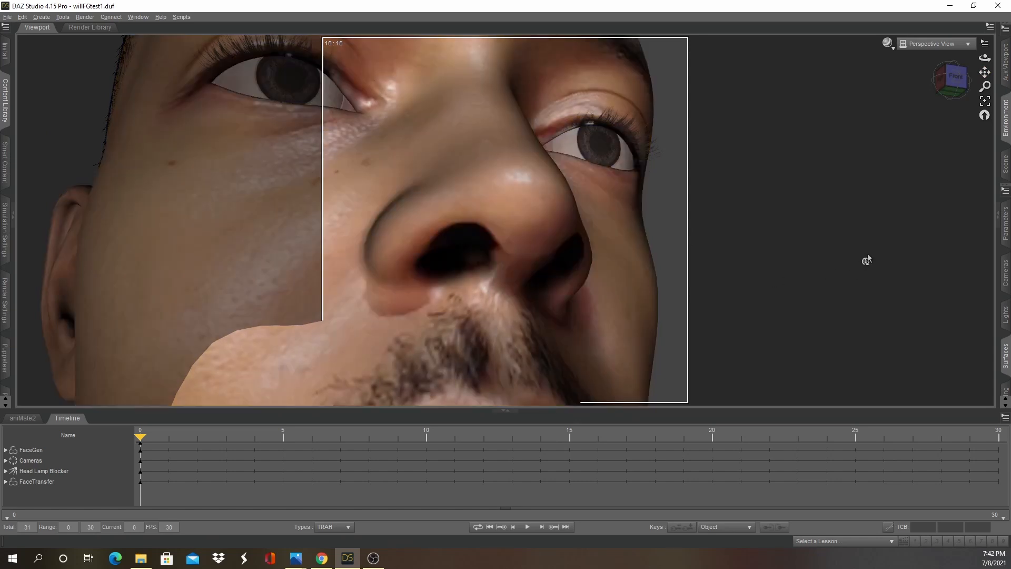
scroll(807, 179, "up", 3)
scroll(807, 179, "down", 6)
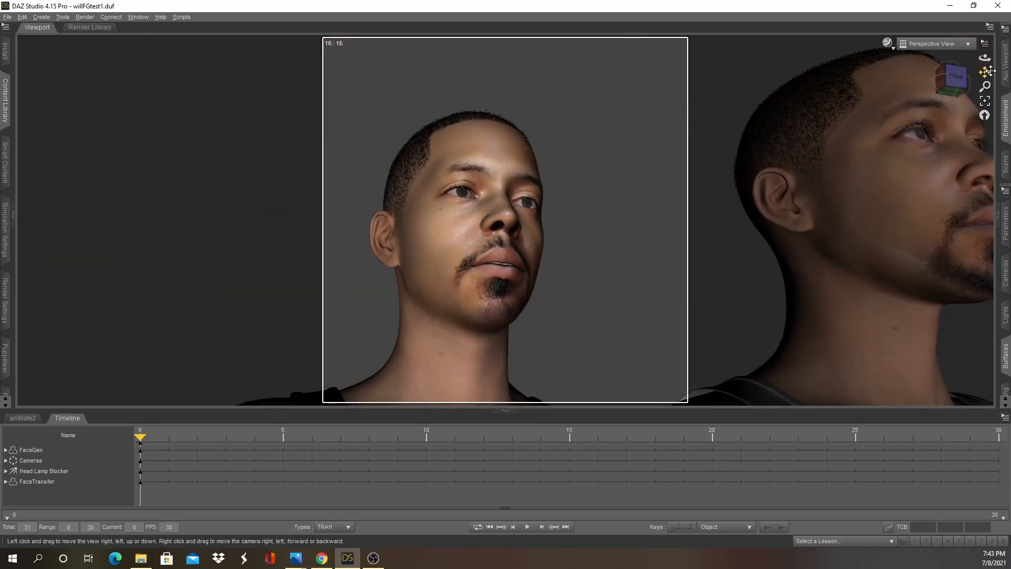
Step: Examine the grey-shirt figure's head in three-quarter, side and front views beside the black-shirt figure
left_click_drag(984, 58, 983, 94)
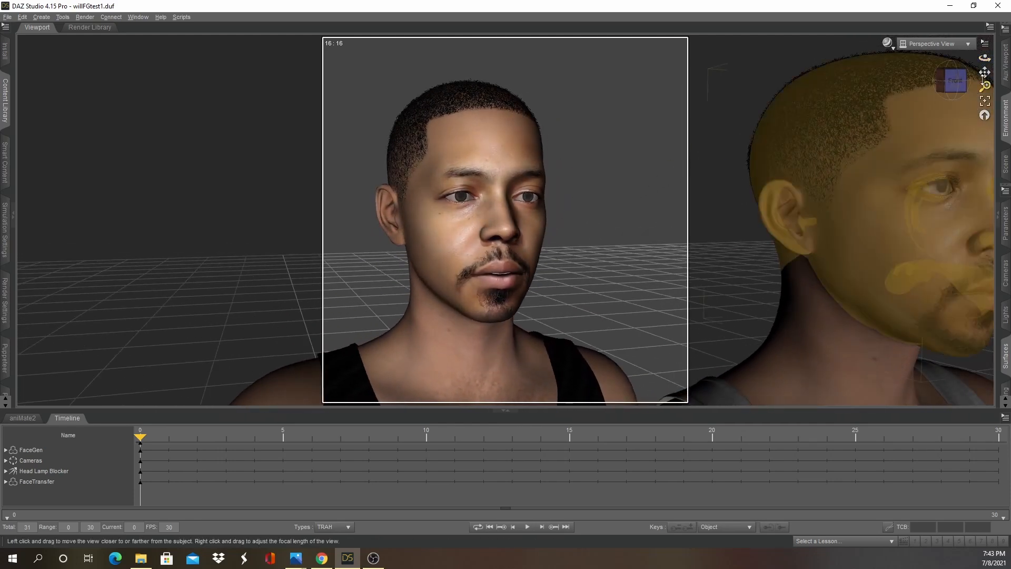
left_click_drag(984, 72, 658, 72)
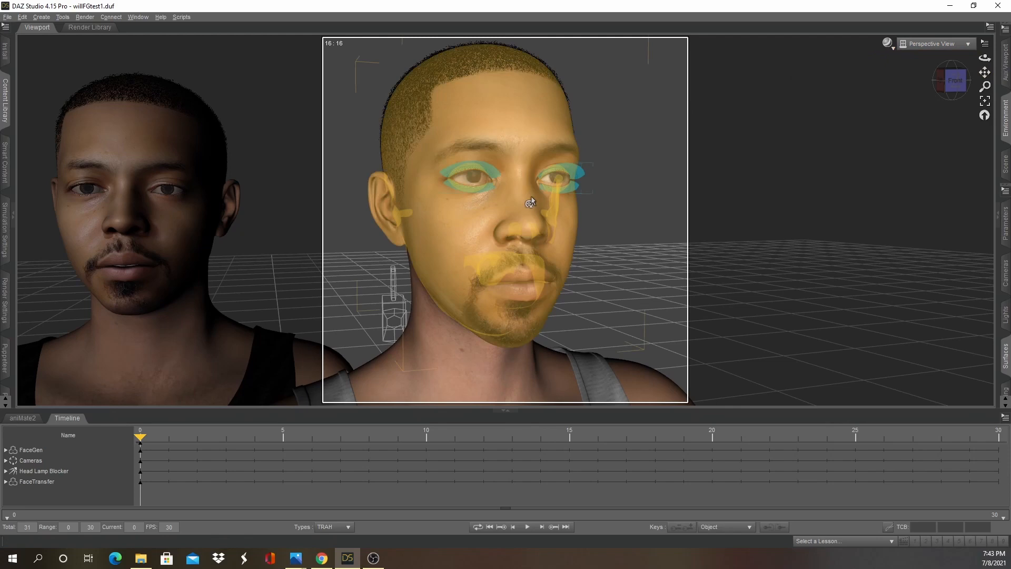
scroll(605, 192, "up", 3)
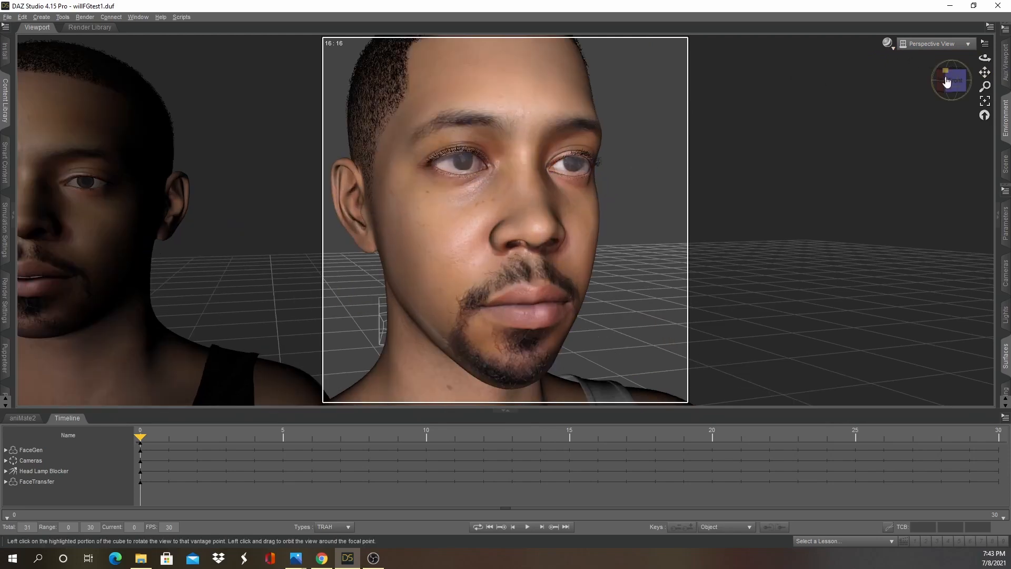
mouse_move(985, 58)
left_mouse_down()
mouse_move(1006, 53)
mouse_move(974, 57)
left_mouse_up()
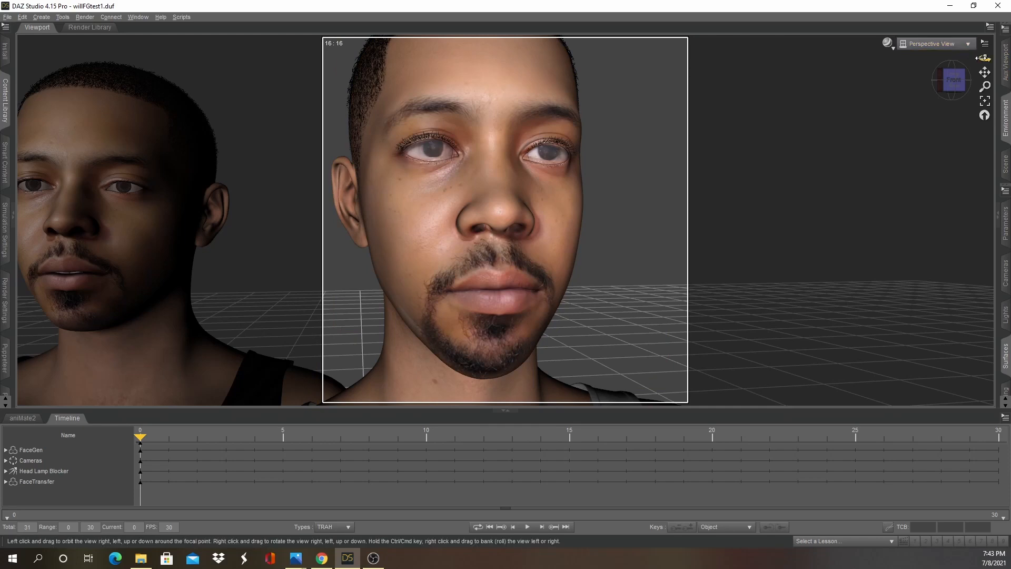
left_click_drag(983, 58, 938, 60)
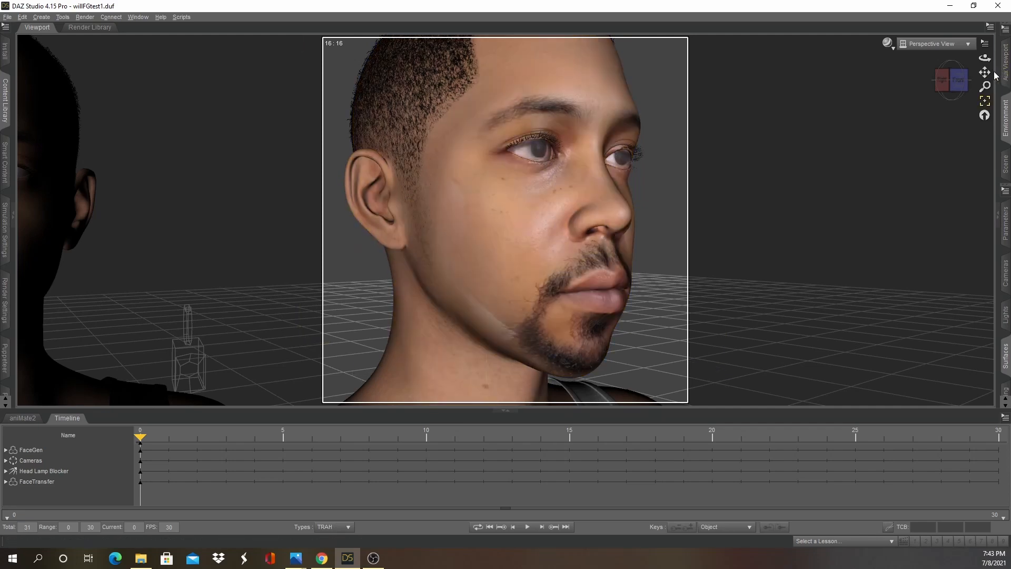
left_click_drag(984, 58, 1001, 56)
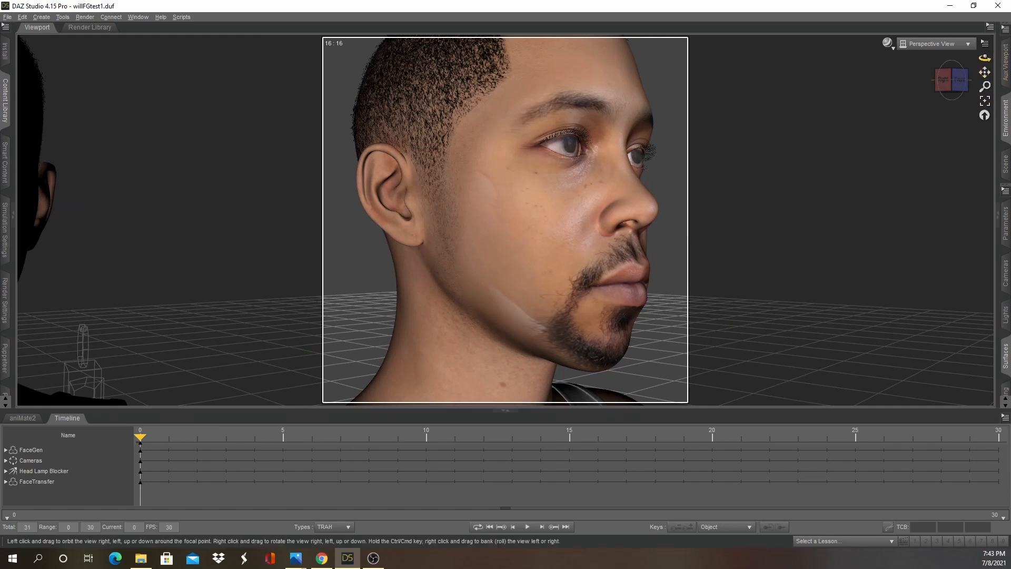
left_click_drag(984, 57, 766, 64)
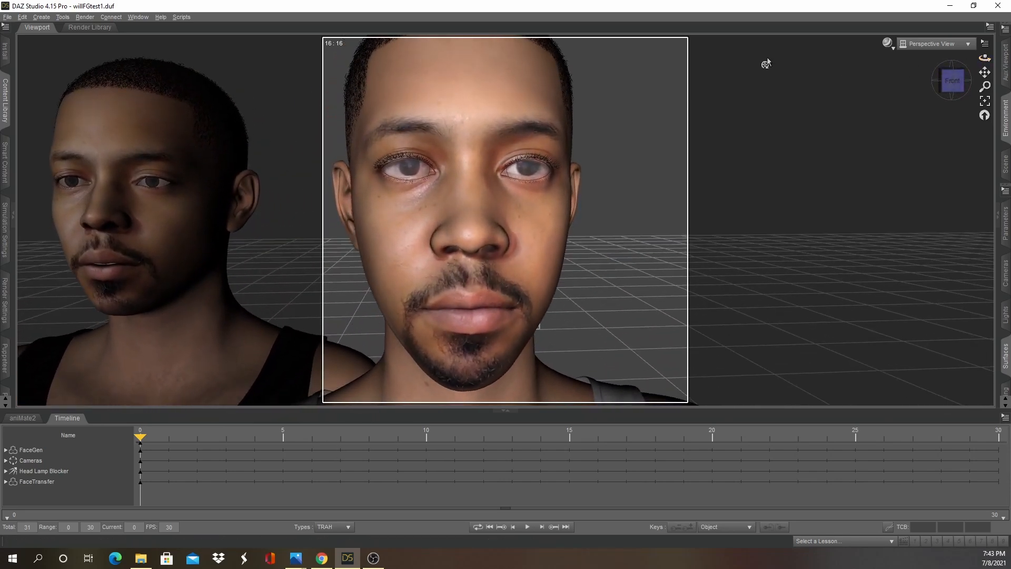
left_click_drag(984, 72, 797, 121)
scroll(553, 181, "up", 10)
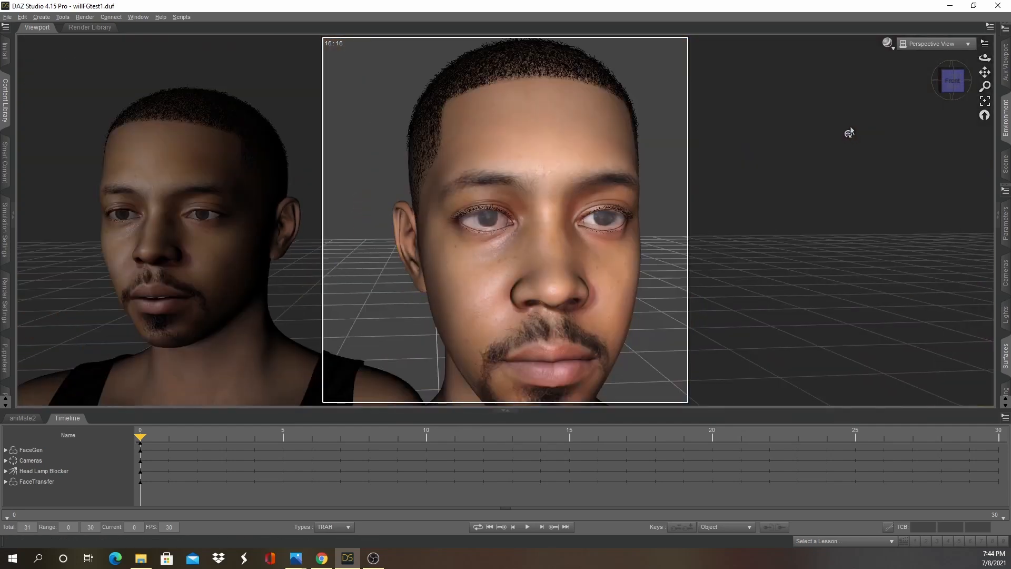
scroll(850, 129, "down", 5)
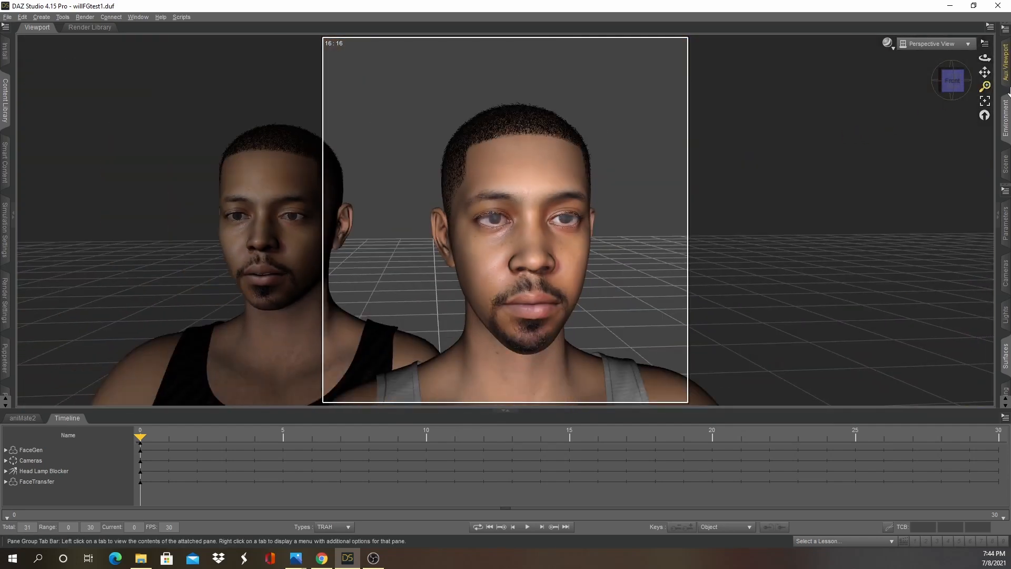
Step: Switch the viewport's draw style to NVIDIA Iray with both figures framed from the front
left_click_drag(983, 64, 923, 64)
left_click(888, 44)
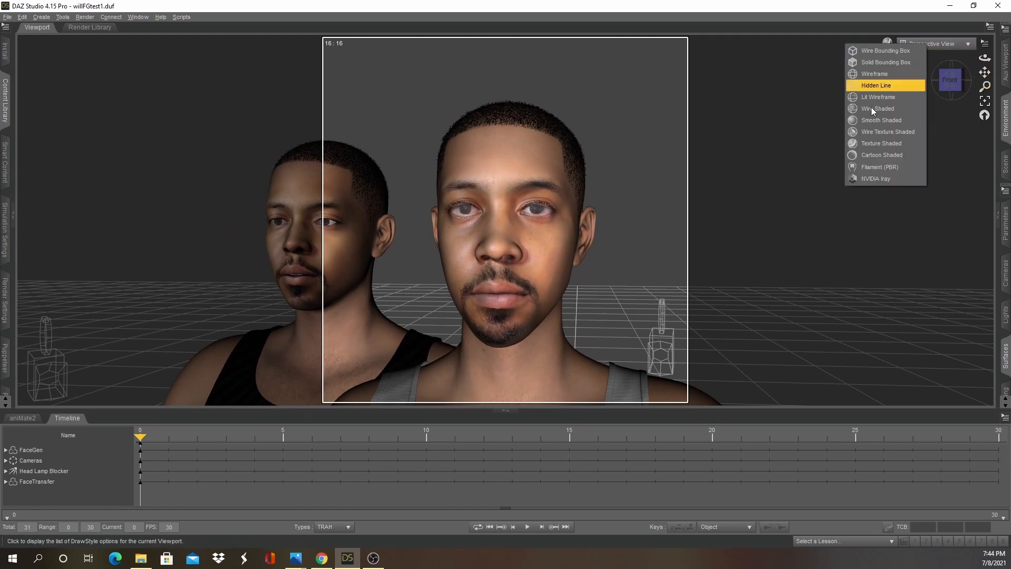
left_click(871, 177)
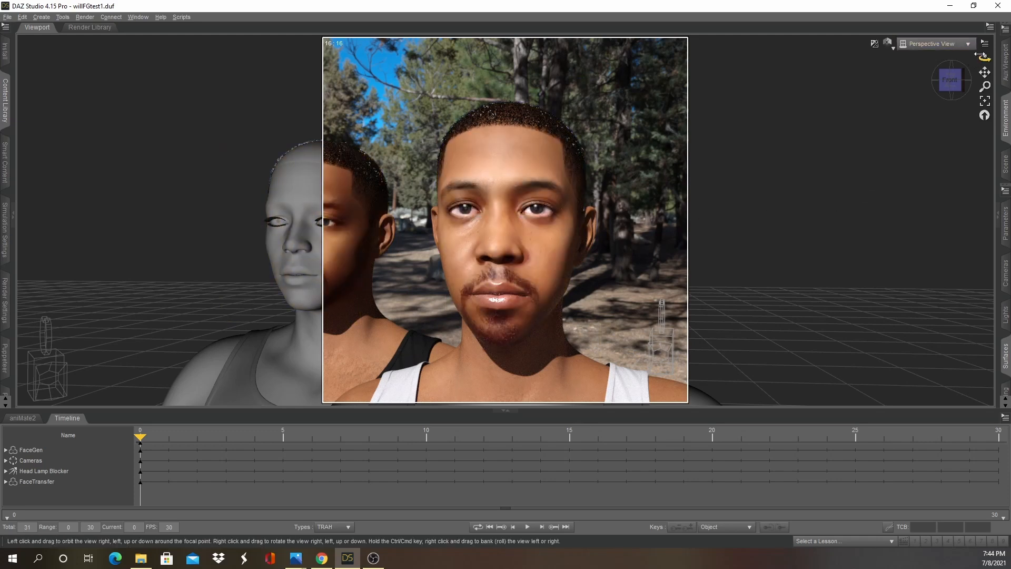
left_click_drag(980, 55, 995, 69)
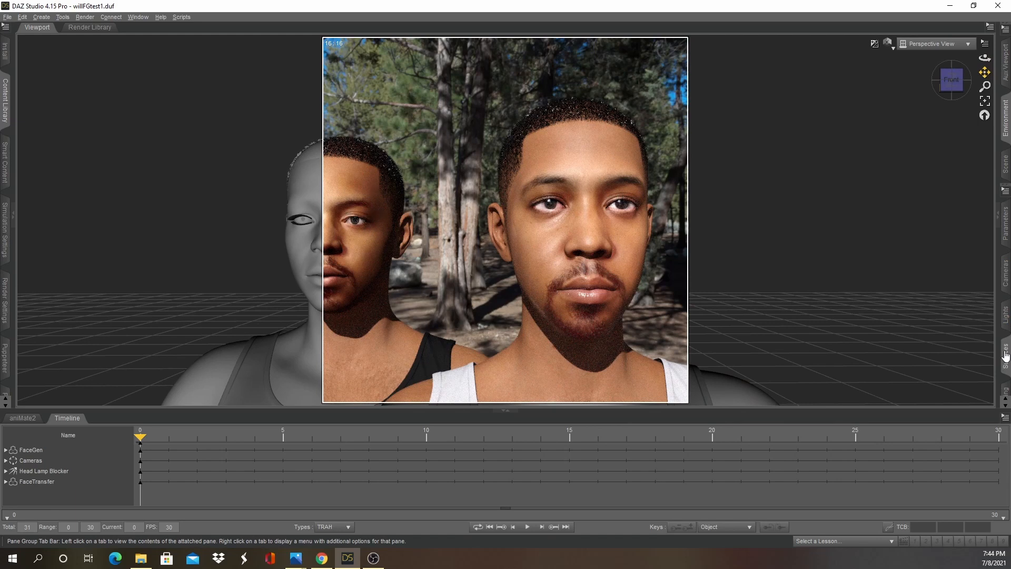
Step: Select the grey-shirt figure's head and bring up the Translucency Weight setting of FaceGen's Skin-Lips-Nails surfaces
left_click(1006, 356)
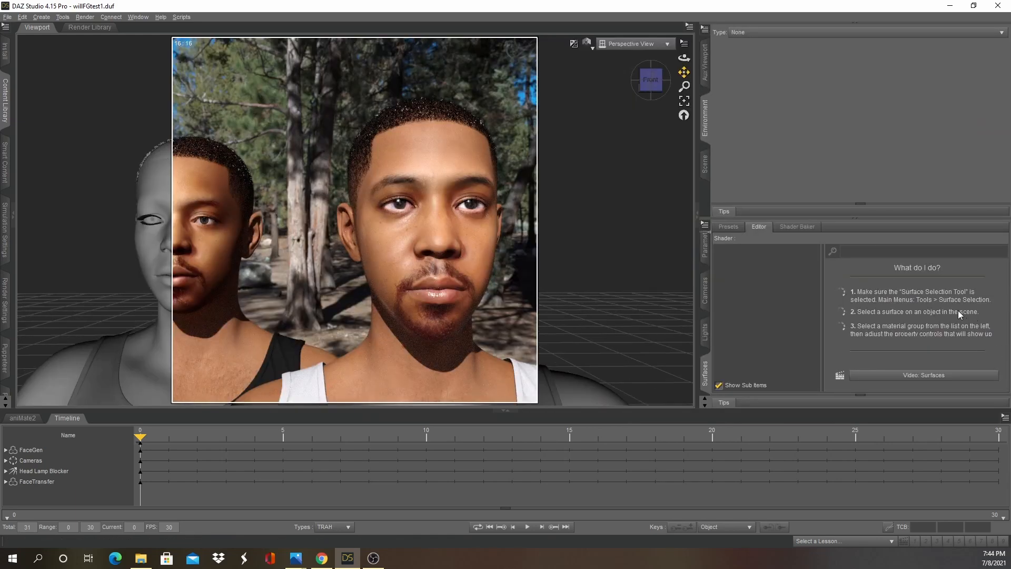
left_click(706, 372)
left_click(563, 164)
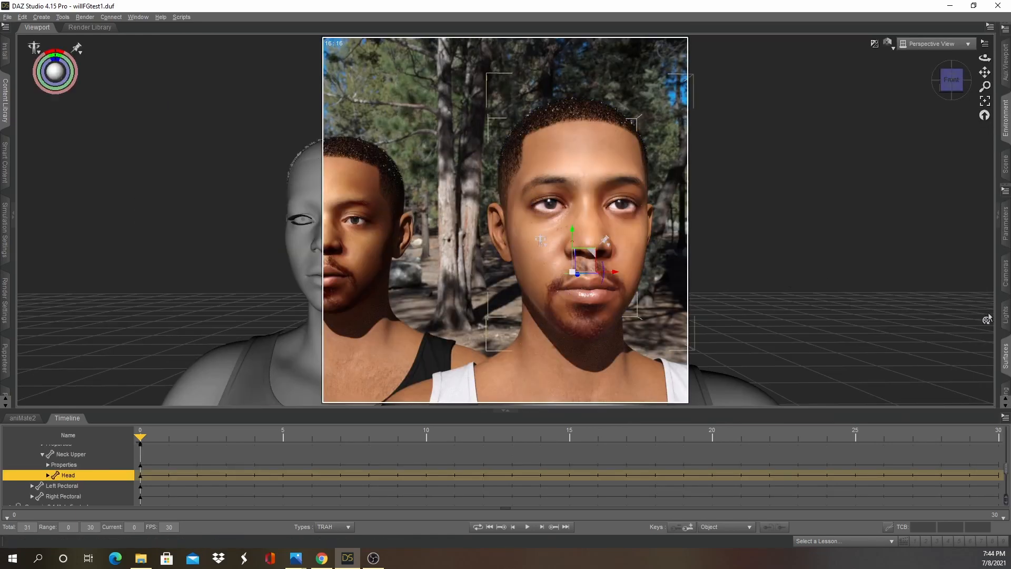
left_click(1007, 356)
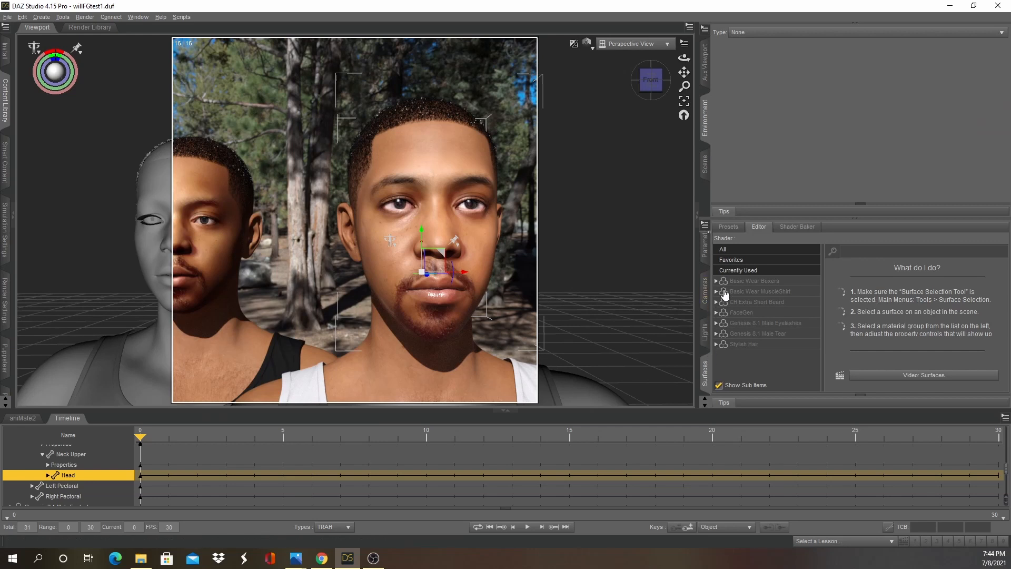
left_click(718, 324)
left_click(717, 324)
left_click(721, 315)
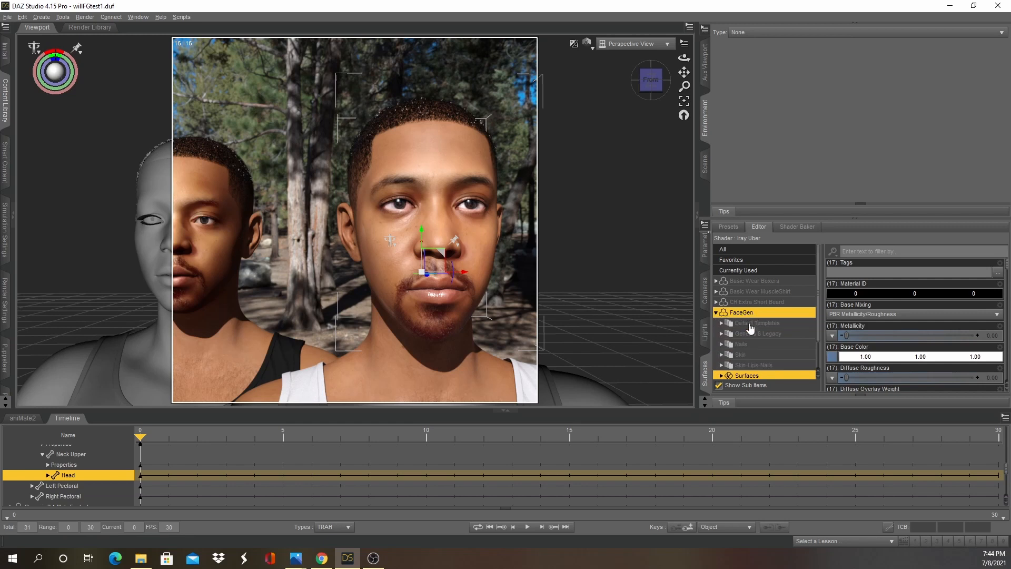
left_click(757, 365)
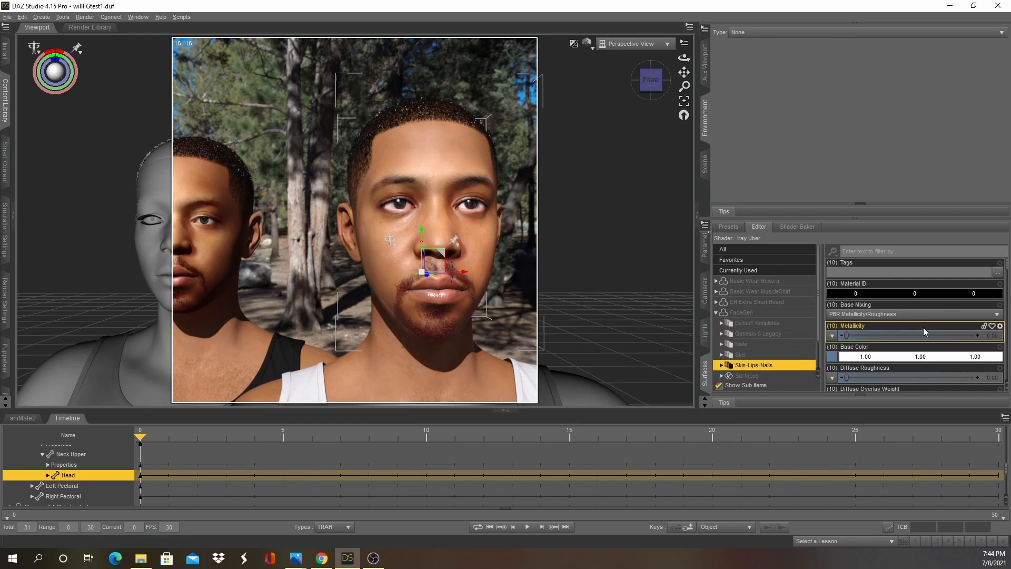
scroll(924, 327, "down", 5)
scroll(924, 328, "down", 1)
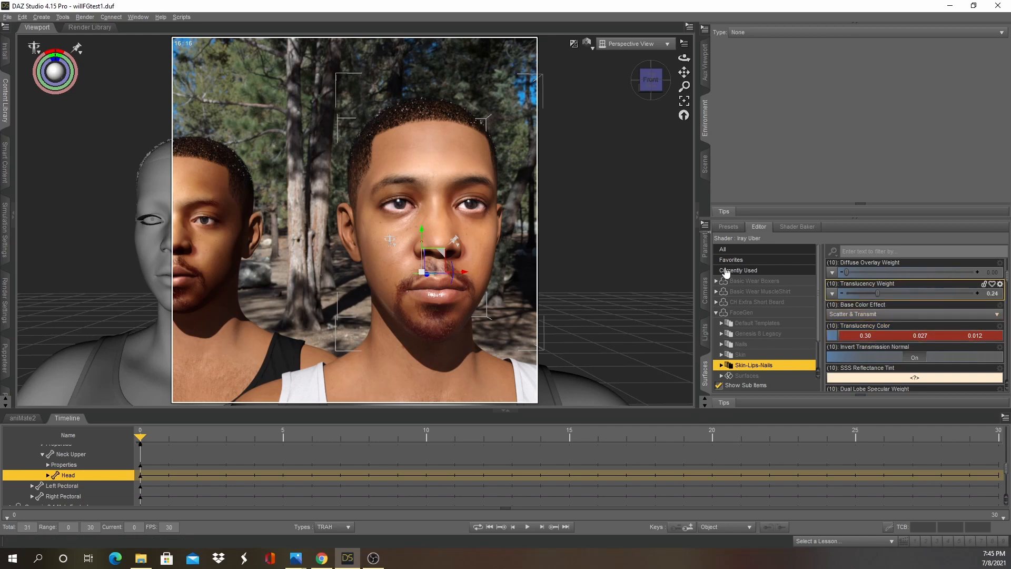
Step: Try a Translucency Weight of 0.66 on FaceGen's Skin-Lips-Nails surfaces with the face in close-up, and undo it
scroll(597, 167, "up", 10)
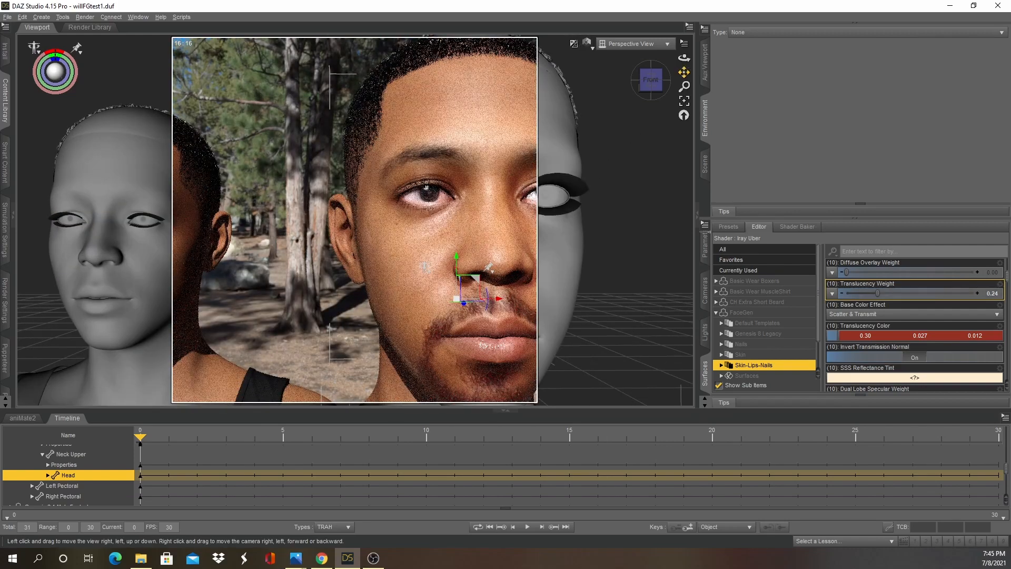
left_click_drag(684, 66, 611, 74)
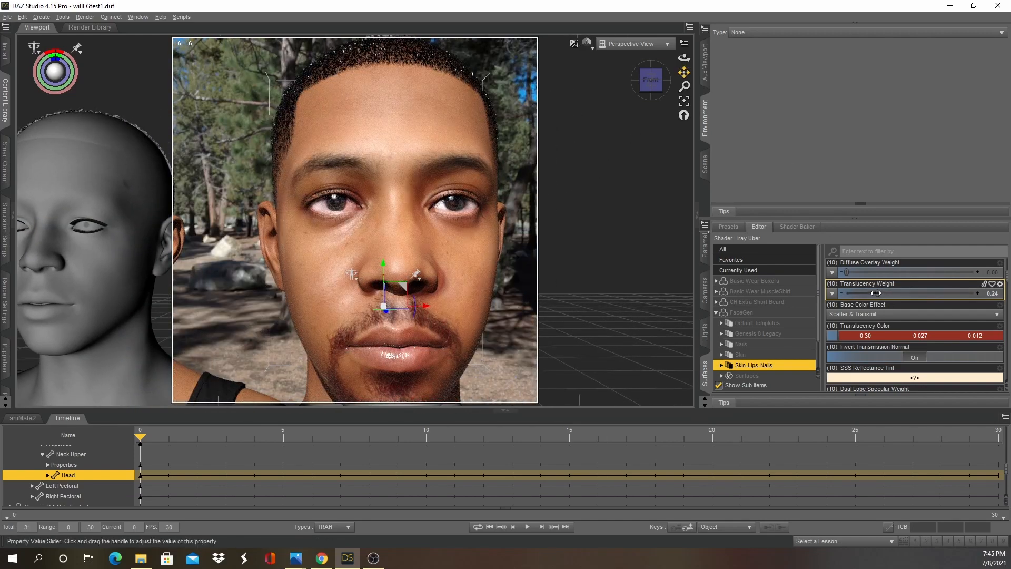
left_click_drag(875, 292, 931, 290)
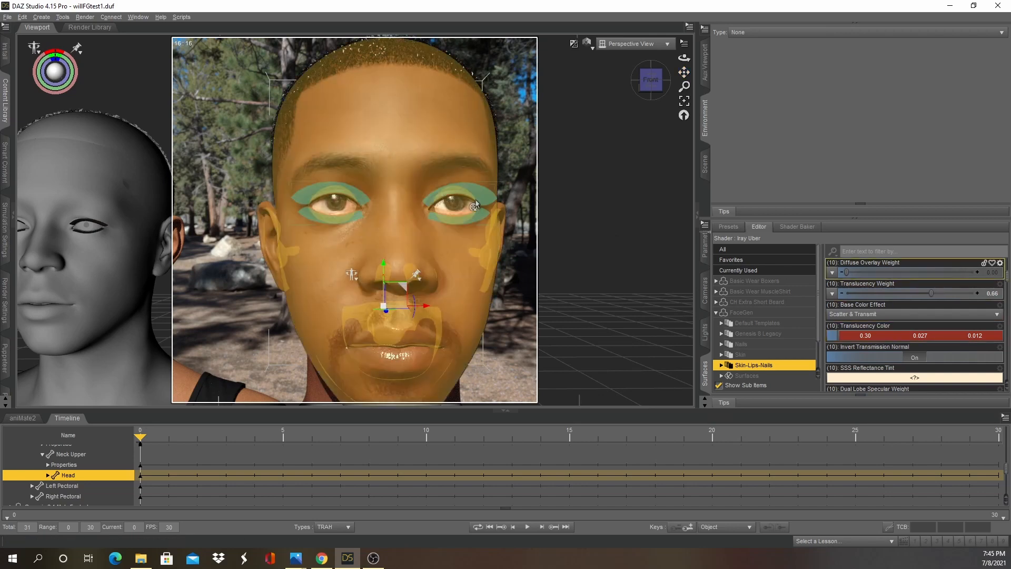
key("ctrl+z")
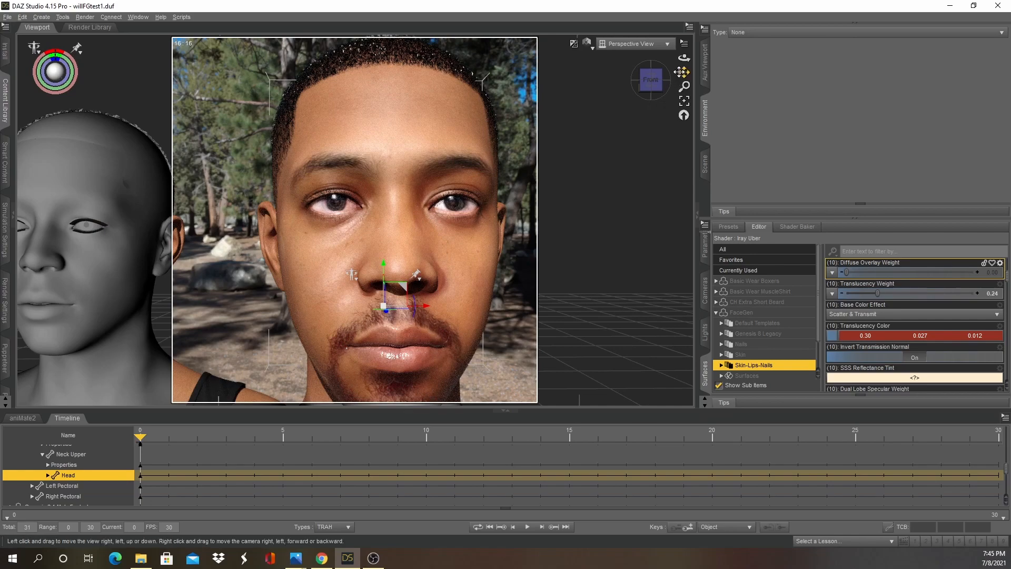
Step: Select the black-shirt figure's head and bring up the settings of FaceTransfer's Skin-Lips-Nails surfaces
left_click_drag(683, 72, 960, 35)
scroll(337, 171, "up", 4)
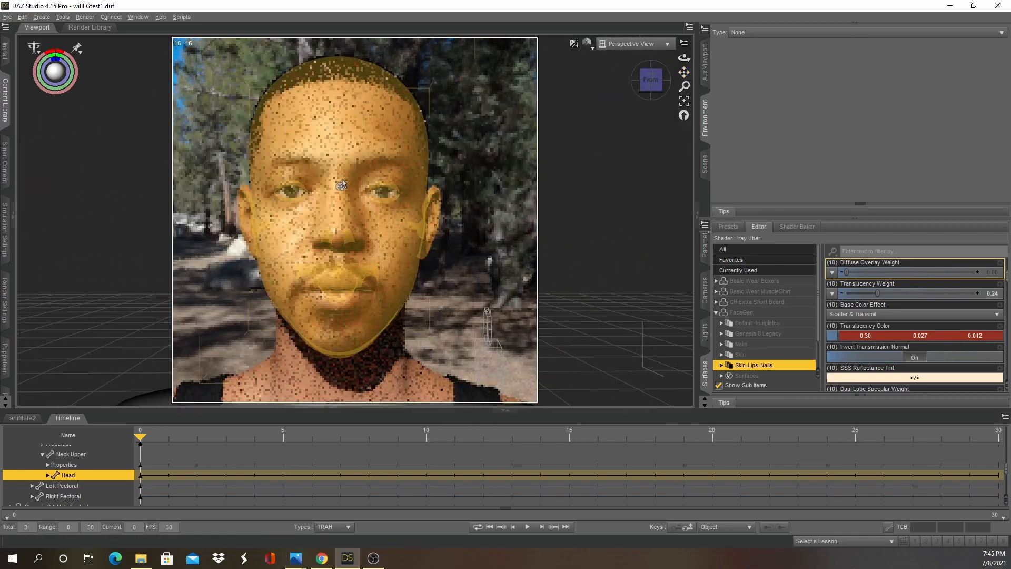
left_click(347, 126)
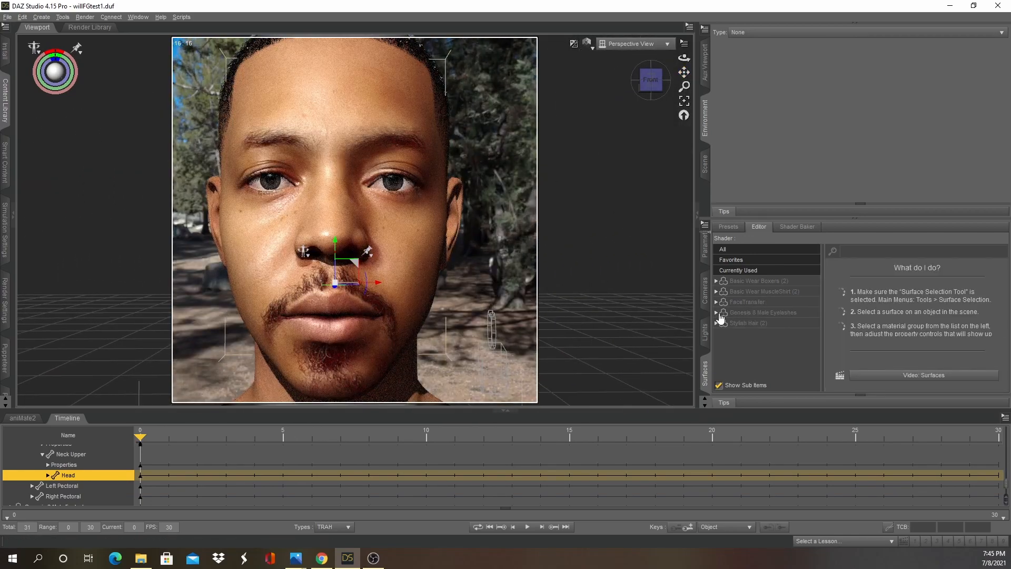
left_click(716, 302)
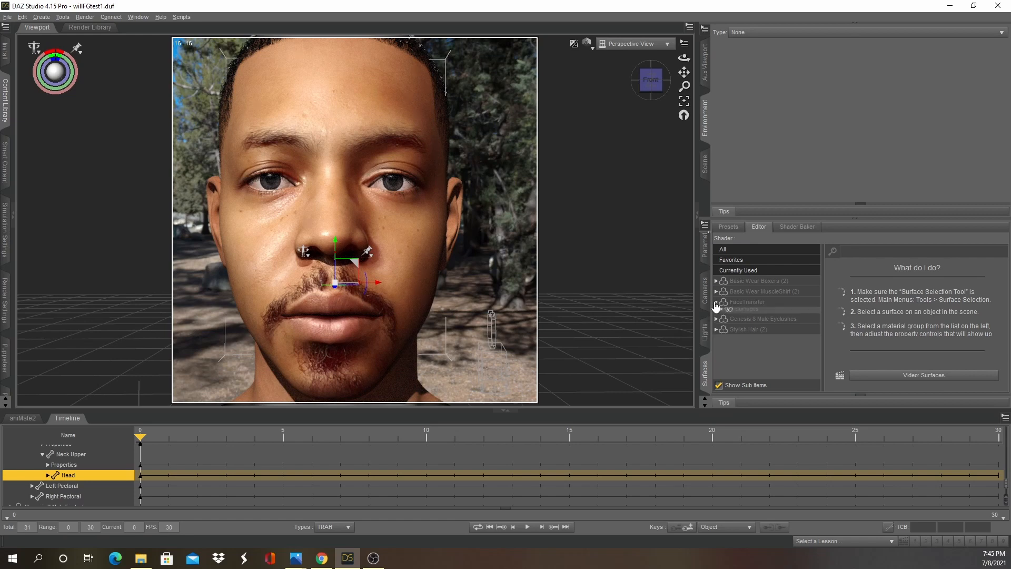
left_click(744, 345)
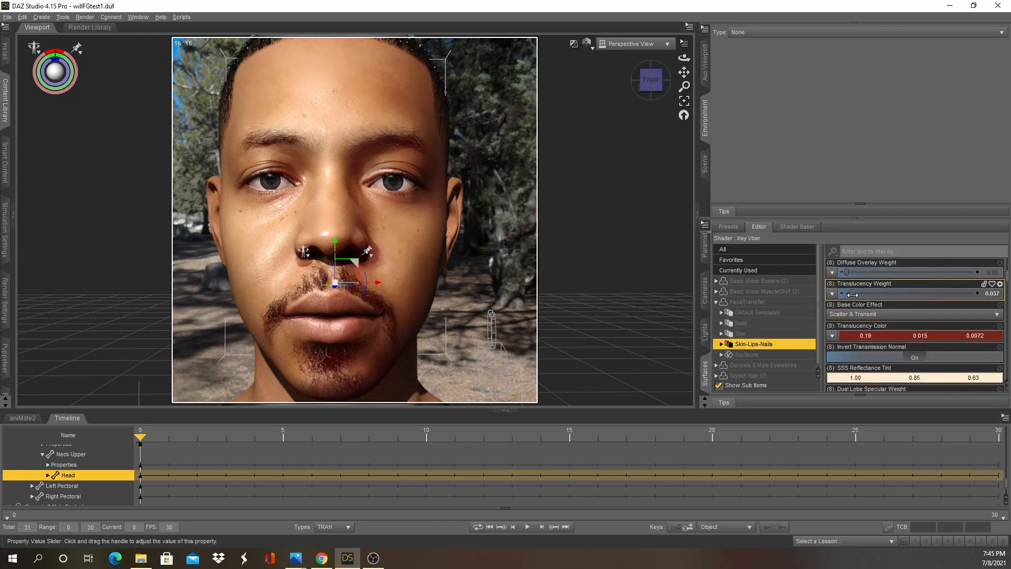
Step: Try a Translucency Weight of 0.17 on FaceTransfer's Skin-Lips-Nails surfaces, and return it to 0.037
mouse_move(853, 294)
left_mouse_down()
mouse_move(910, 293)
mouse_move(869, 293)
left_mouse_up()
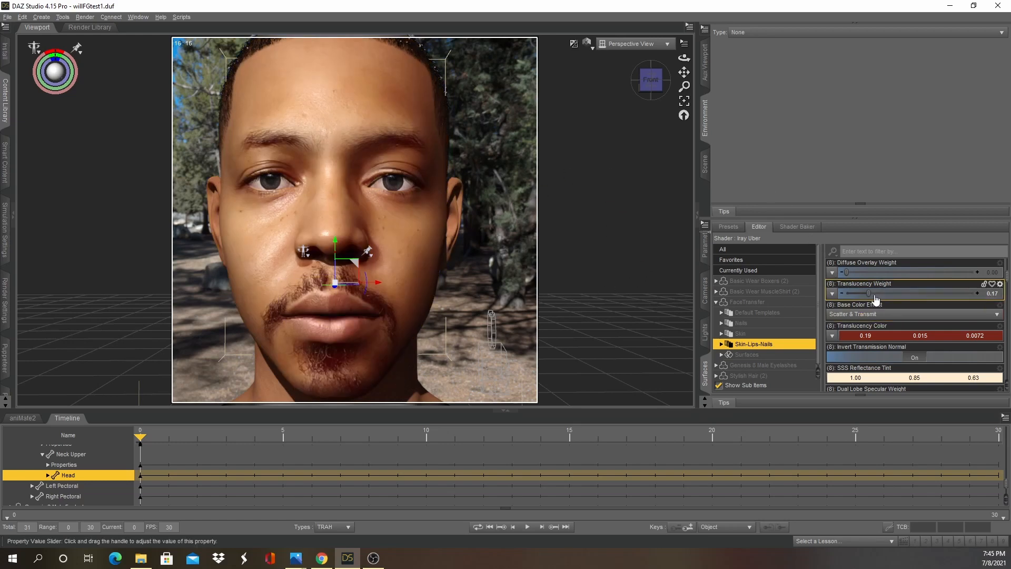
left_click_drag(870, 294, 849, 293)
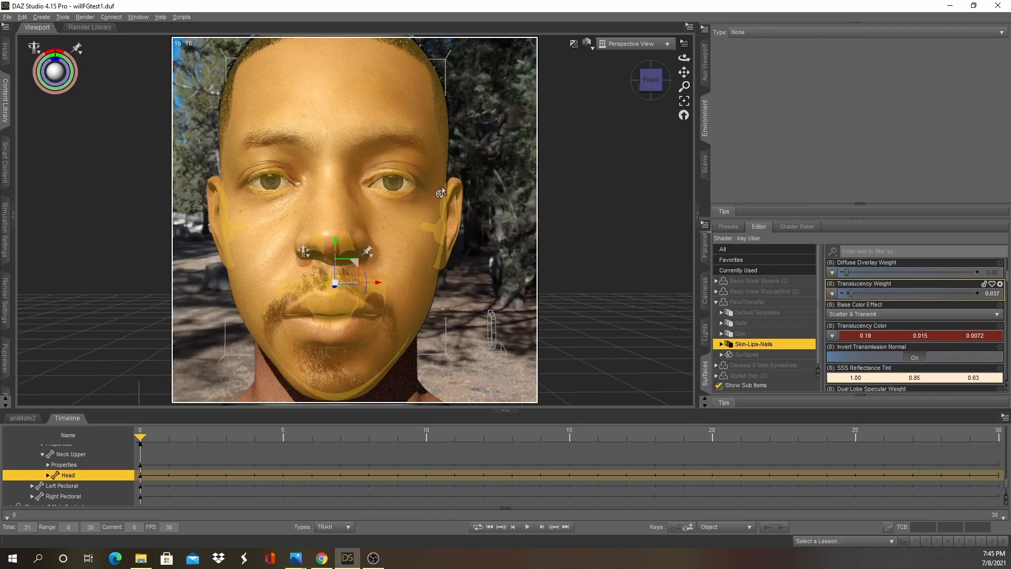
Step: Compare the black-shirt and grey-shirt figures' faces from the front in the Iray preview
scroll(444, 193, "down", 5)
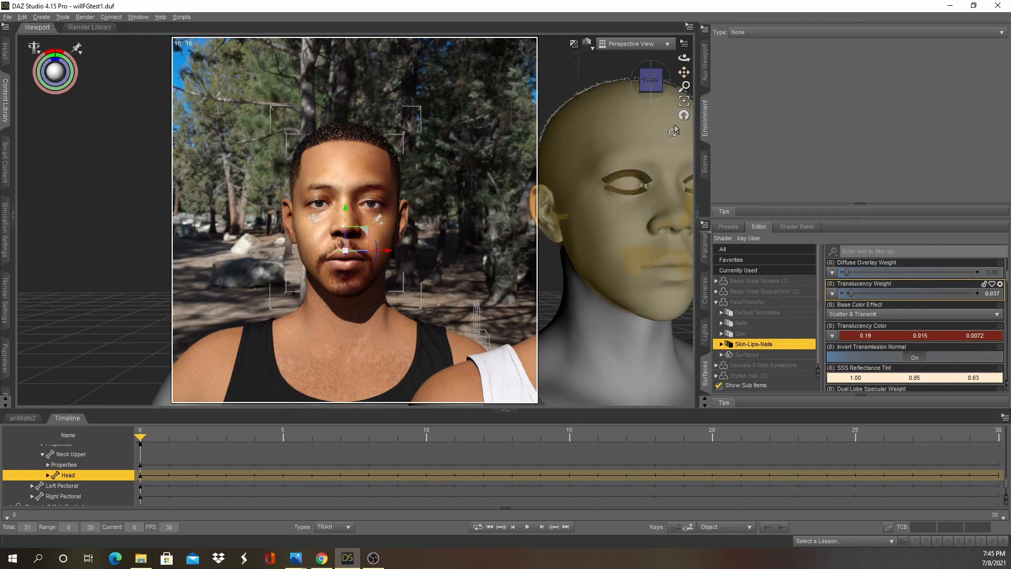
left_click_drag(684, 74, 587, 123)
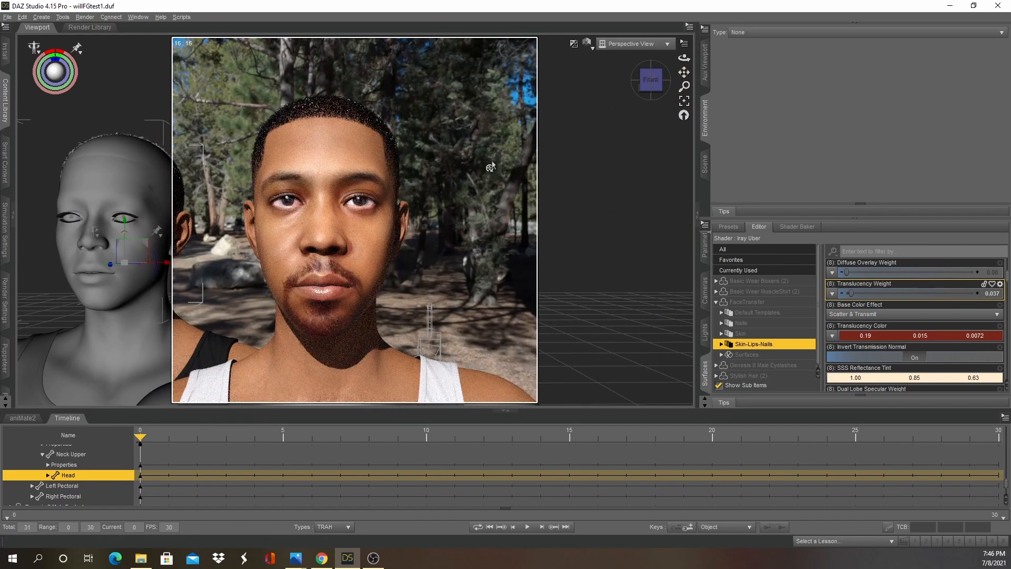
scroll(492, 166, "up", 2)
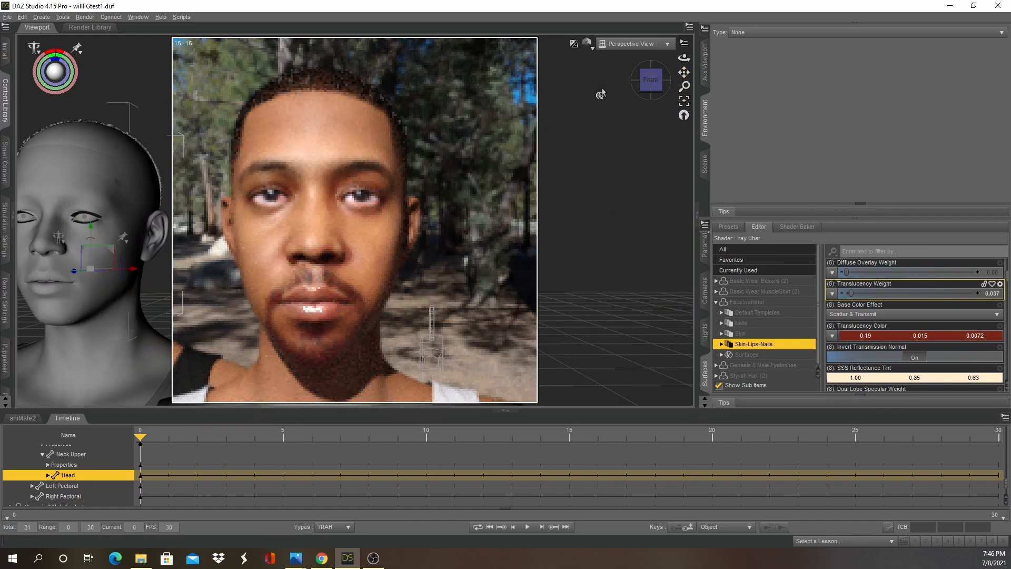
Step: Compare the white-shirt and black-shirt figures' faces at a slight angle in the Iray preview, including a close-up of the eyes
left_click_drag(685, 57, 587, 149)
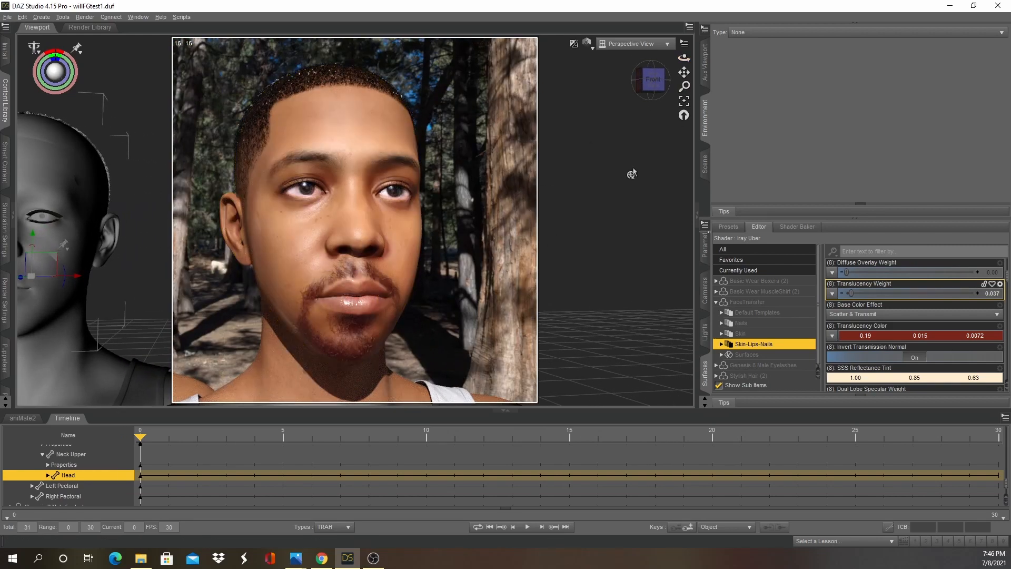
left_click_drag(684, 72, 693, 82)
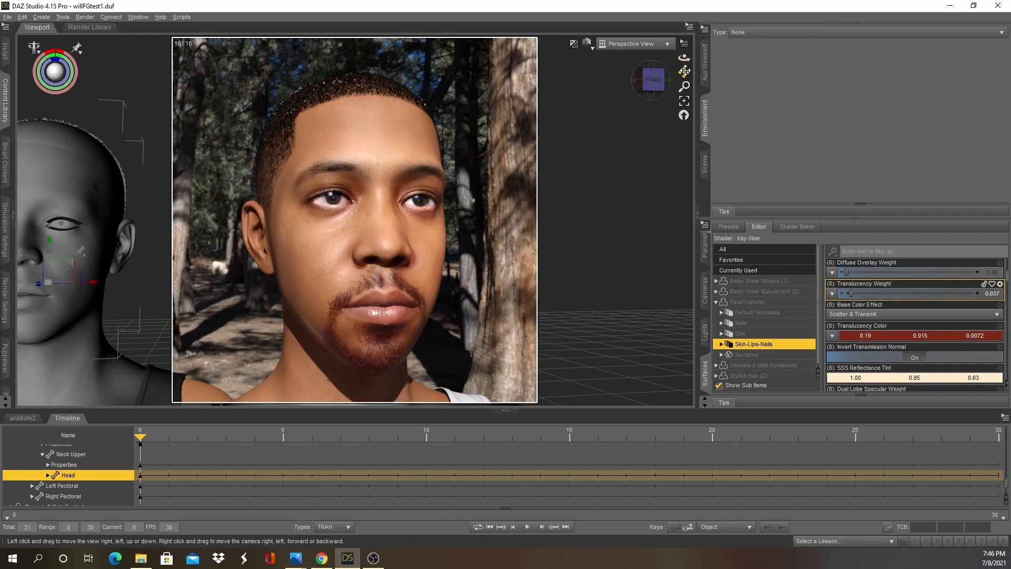
left_click_drag(685, 71, 948, 71)
scroll(401, 196, "up", 3)
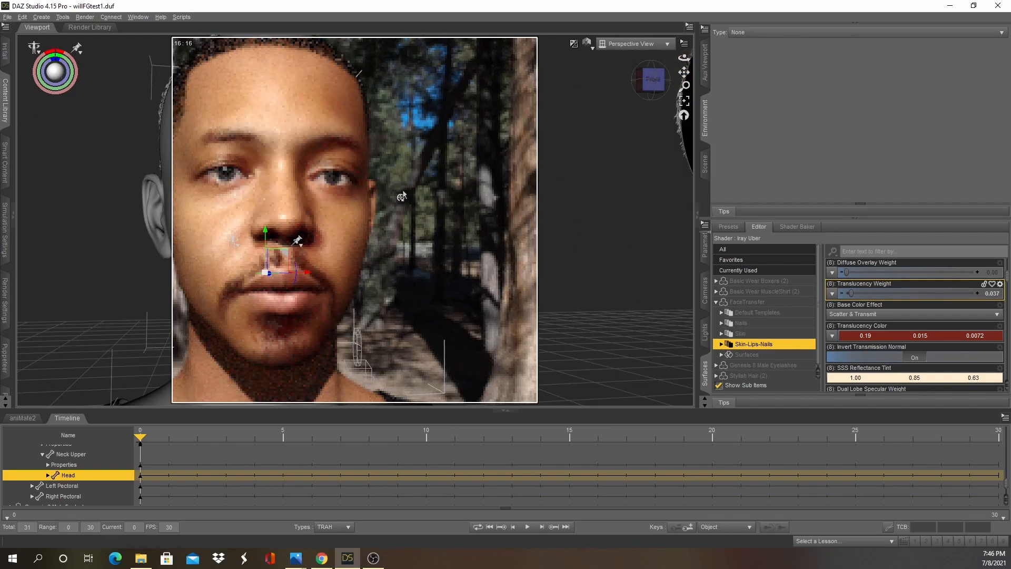
scroll(403, 192, "up", 2)
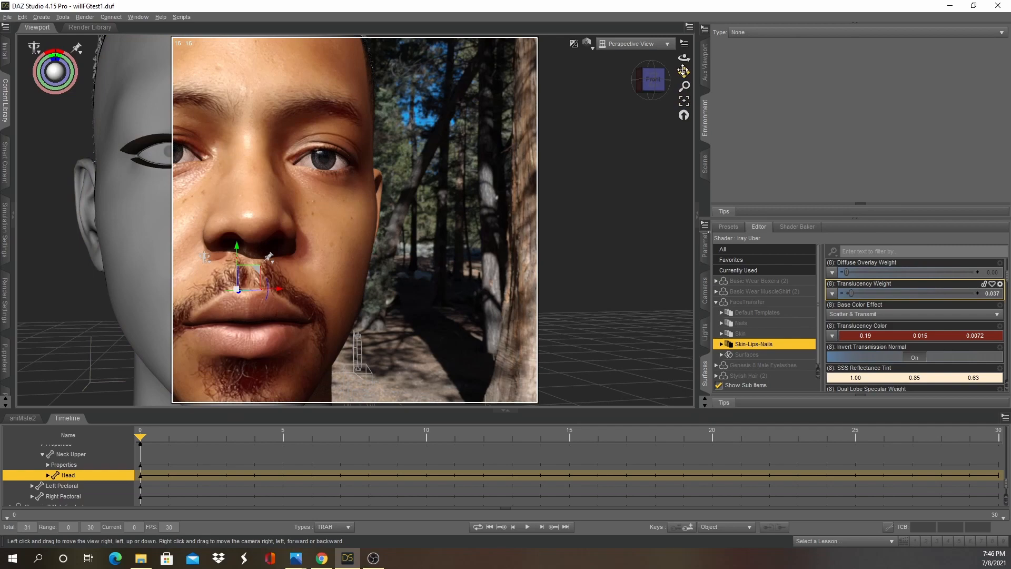
left_click_drag(683, 71, 158, 130)
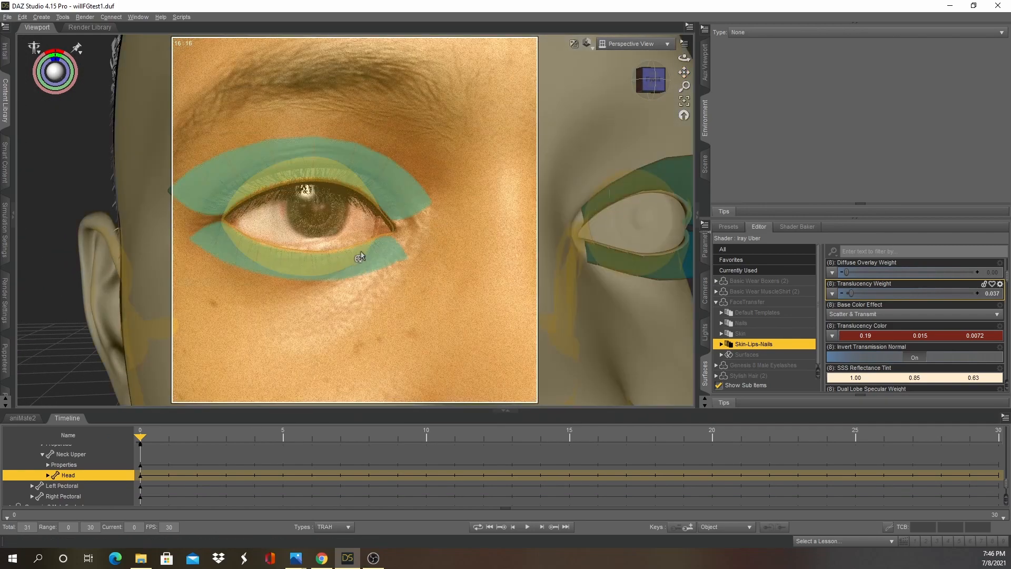
scroll(359, 257, "down", 5)
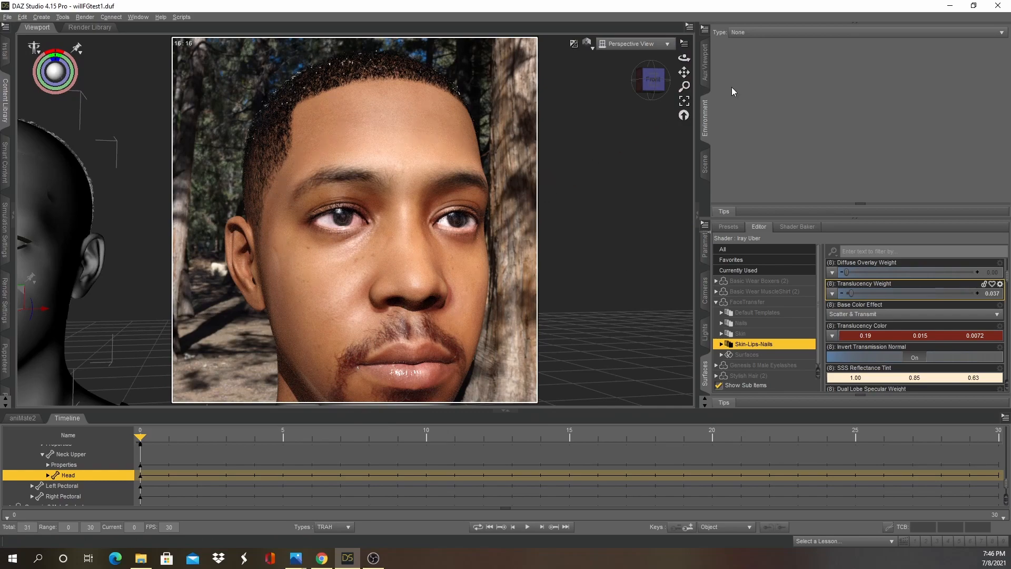
right_click_drag(684, 72, 712, 100)
scroll(344, 229, "up", 1)
scroll(343, 229, "down", 2)
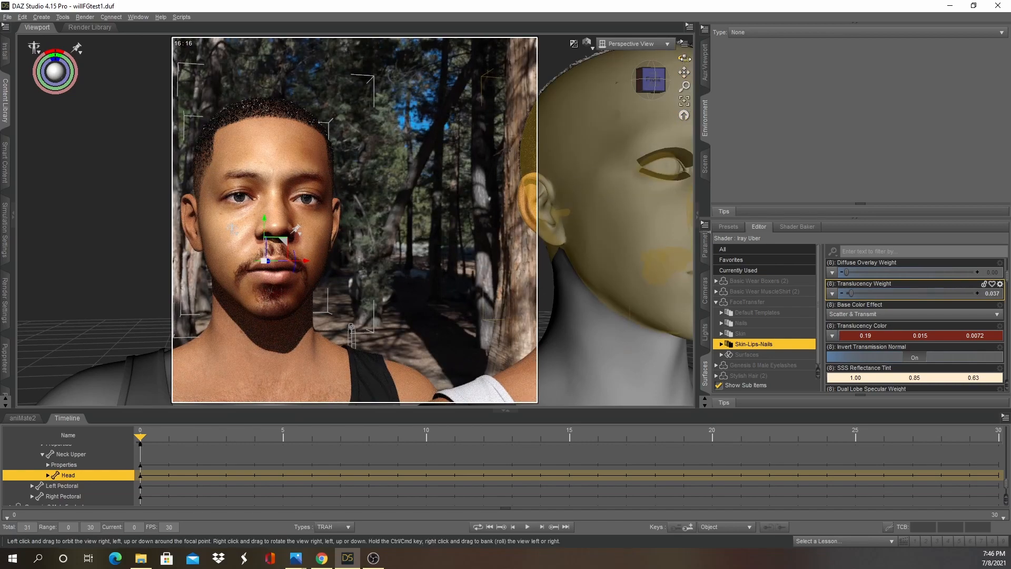
Step: Examine the black-shirt figure's face from the front and at three-quarter angle, and compare it with the white-shirt figure from the same angle
left_click_drag(684, 58, 669, 66)
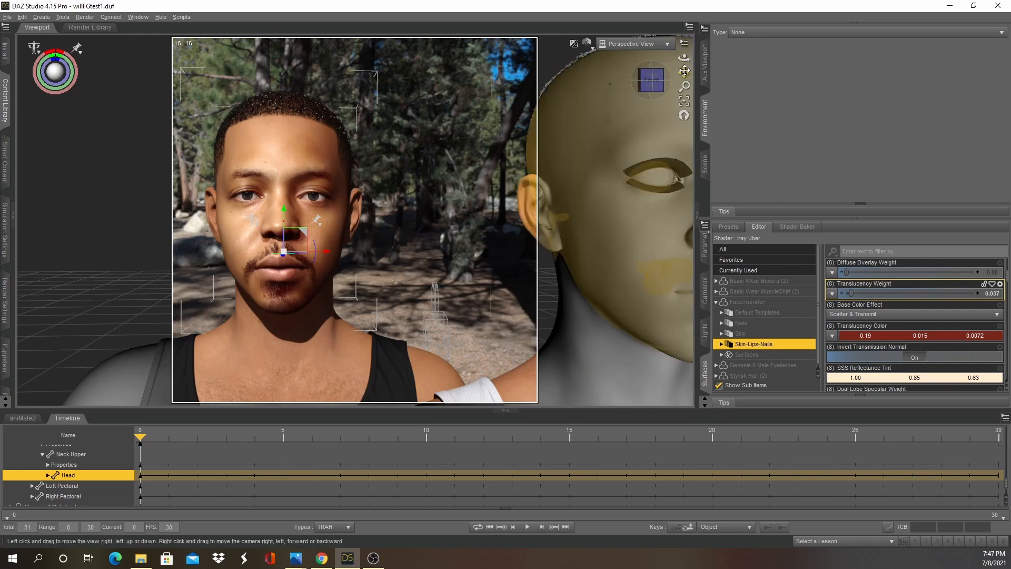
left_click_drag(684, 73, 755, 72)
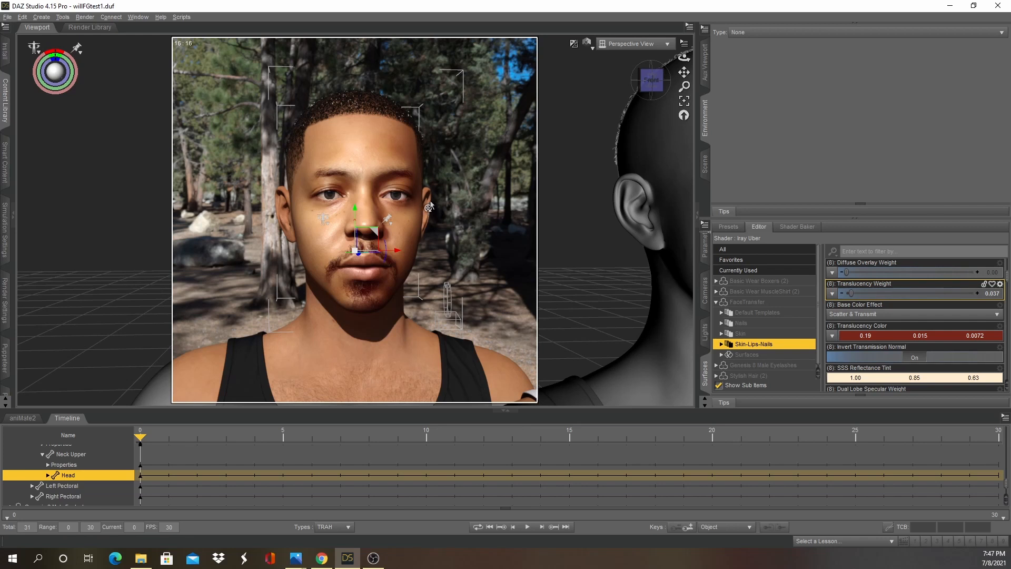
scroll(436, 201, "up", 3)
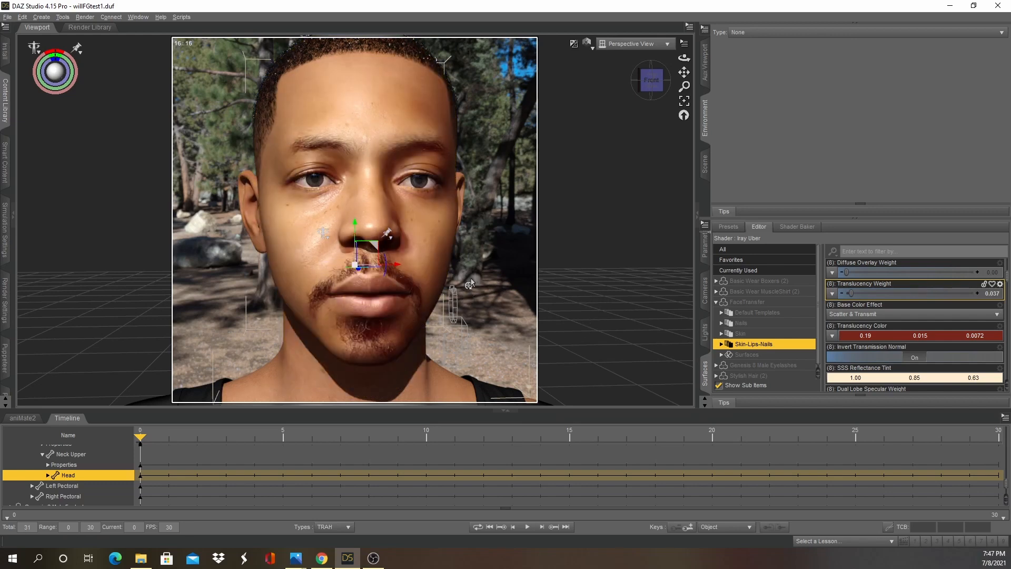
left_click_drag(671, 69, 498, 126)
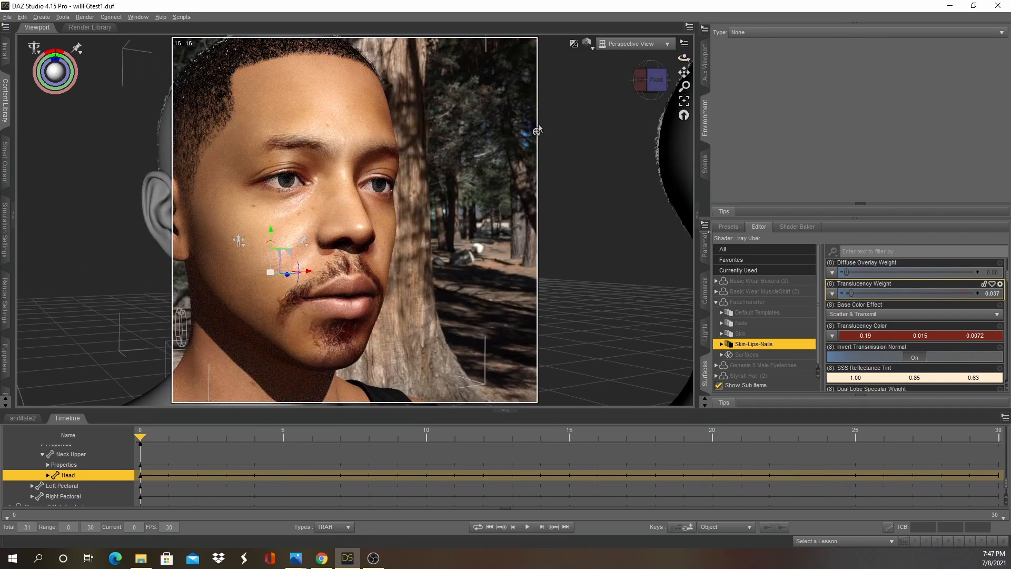
left_click_drag(685, 72, 745, 72)
scroll(465, 191, "up", 2)
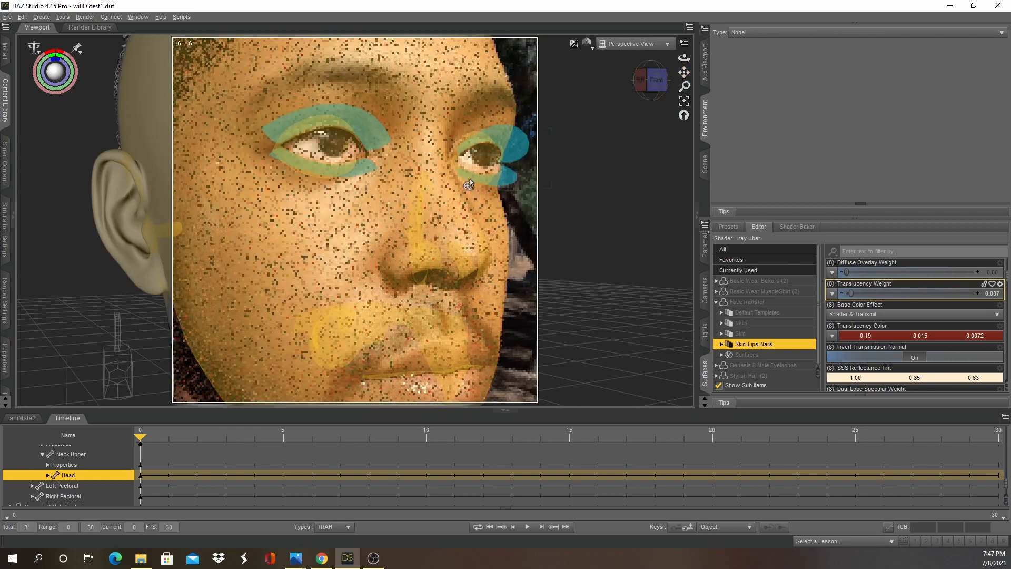
scroll(469, 177, "down", 3)
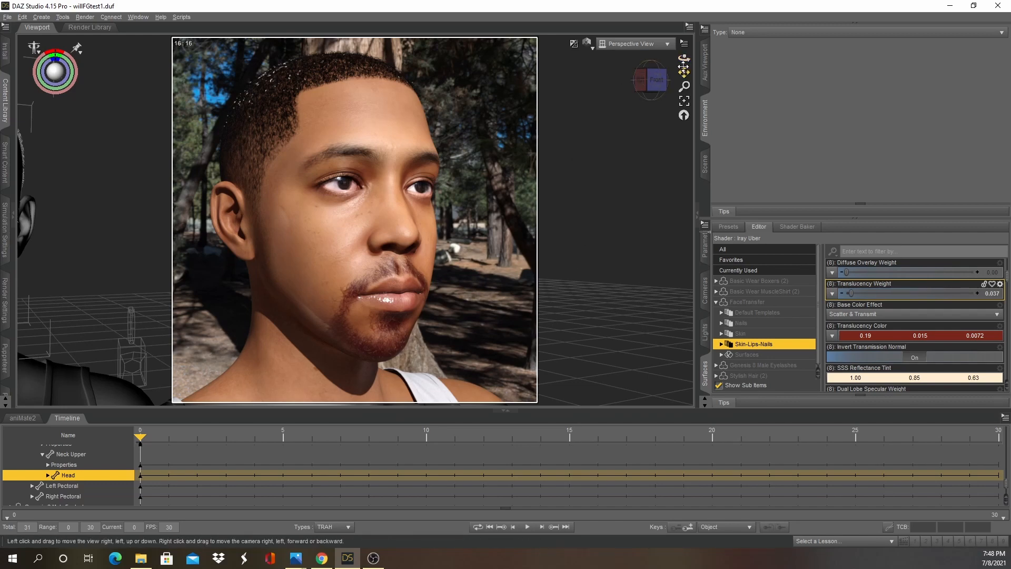
Step: View the black-shirt figure from the front and check it against the frontal reference photo in Photos
left_click_drag(684, 57, 716, 66)
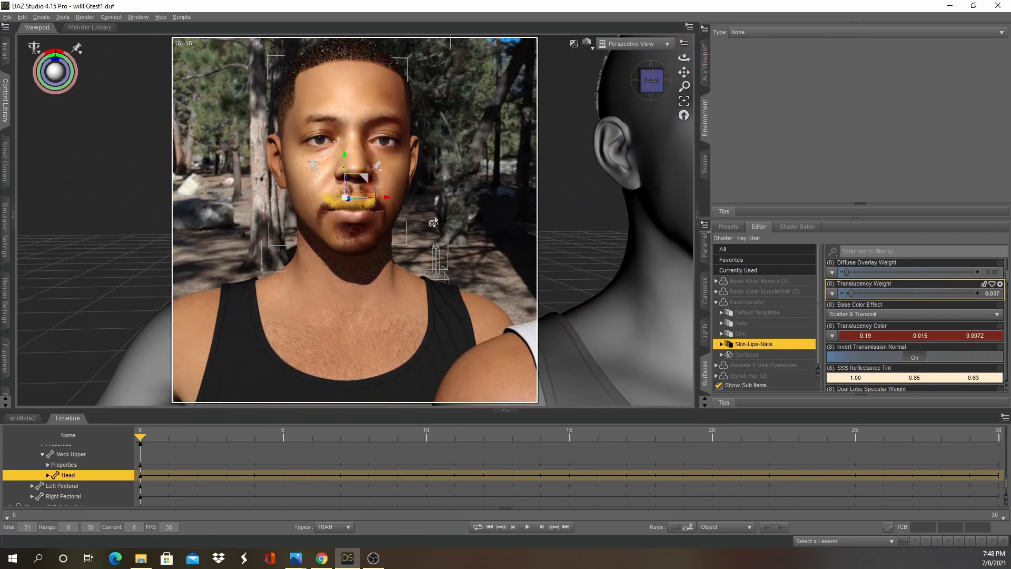
left_click(296, 558)
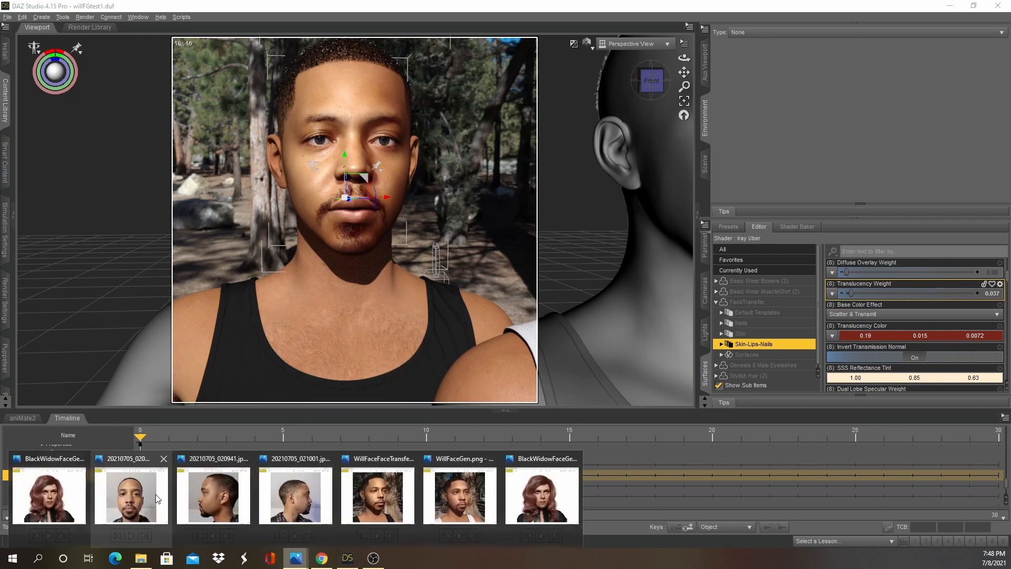
left_click(132, 495)
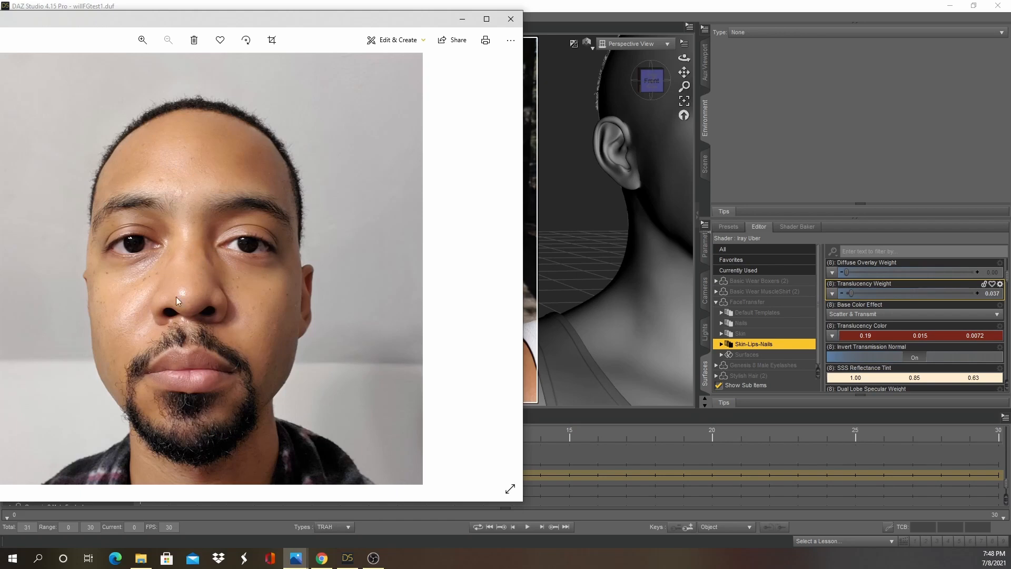
left_click(464, 20)
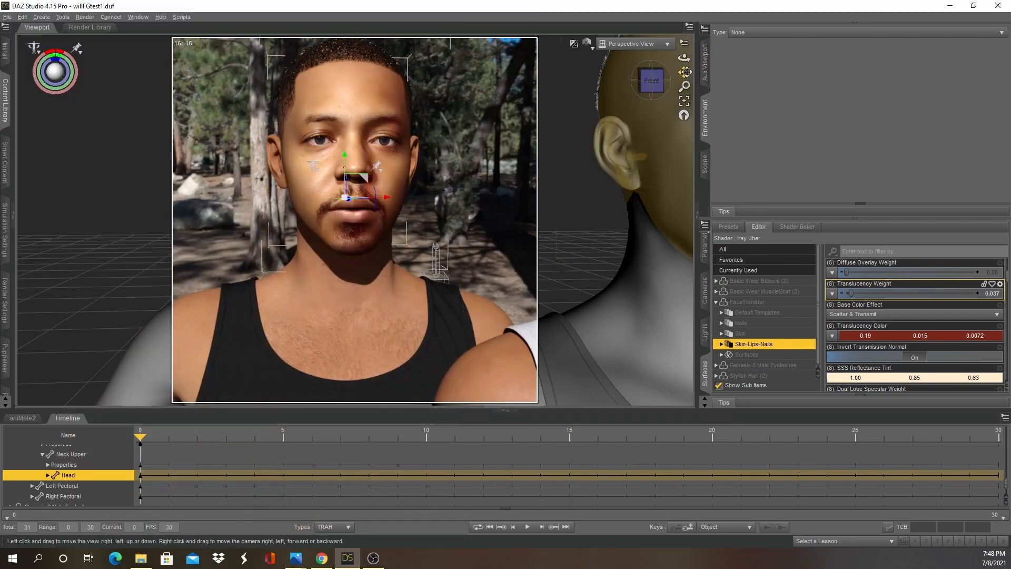
Step: Compare the face, chin, neck and chest skin of the black-shirt and white-shirt figures from the front
left_click_drag(687, 74, 706, 117)
scroll(482, 153, "up", 2)
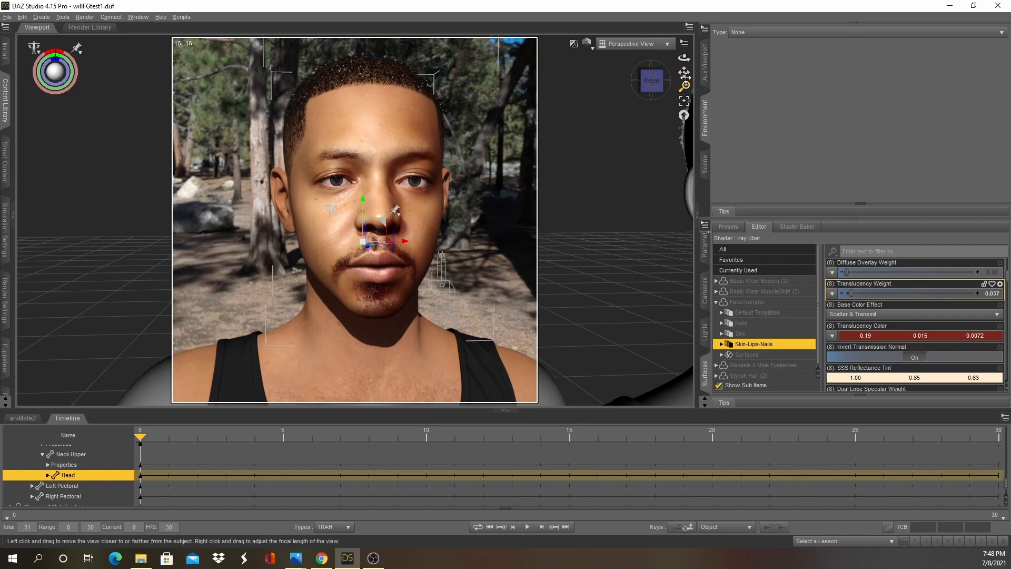
left_click_drag(684, 73, 316, 90)
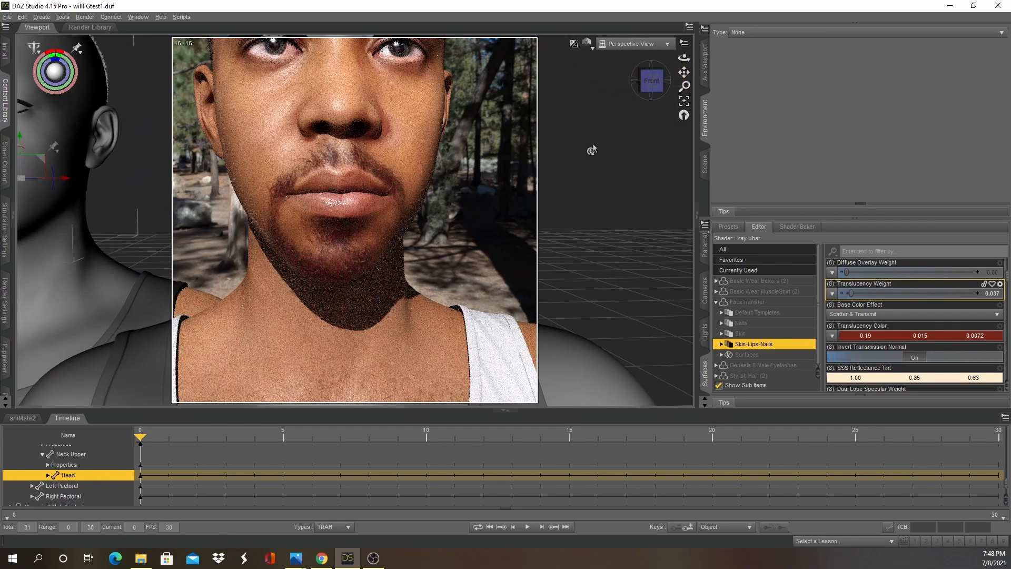
scroll(581, 133, "down", 3)
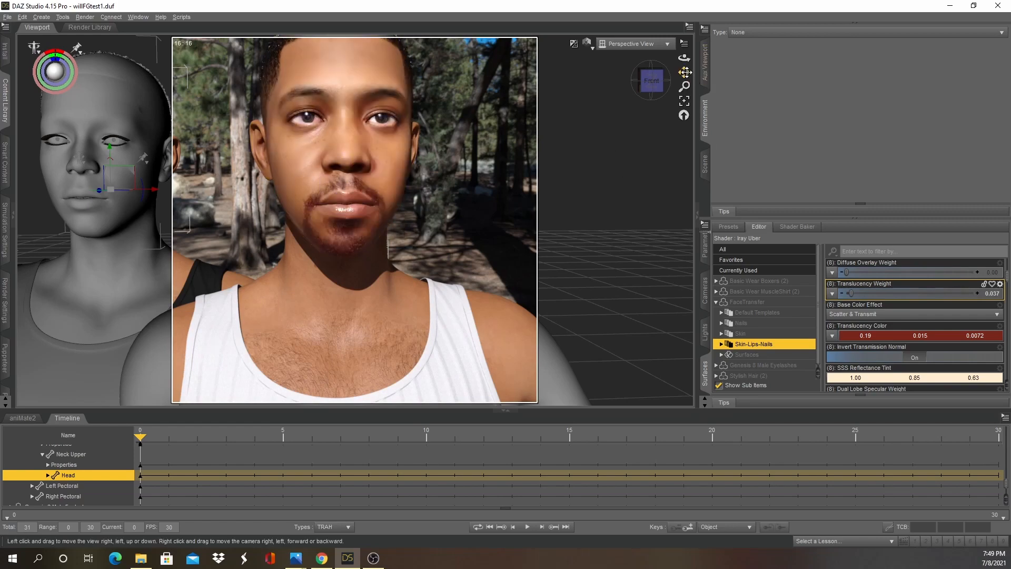
left_click_drag(685, 72, 704, 119)
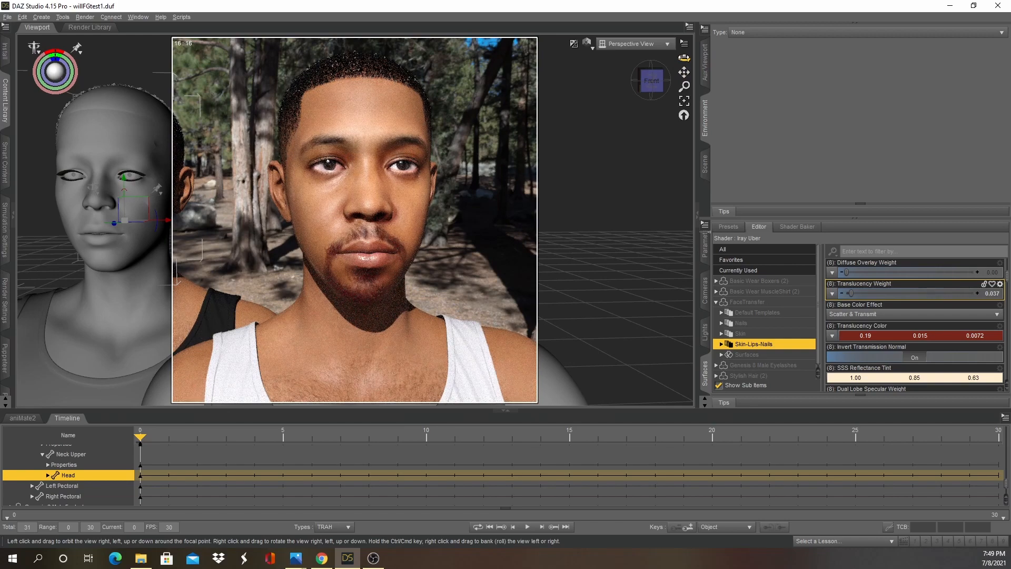
Step: Inspect the white-shirt figure's jaw and neck from the side in close-up
left_click_drag(685, 58, 293, 111)
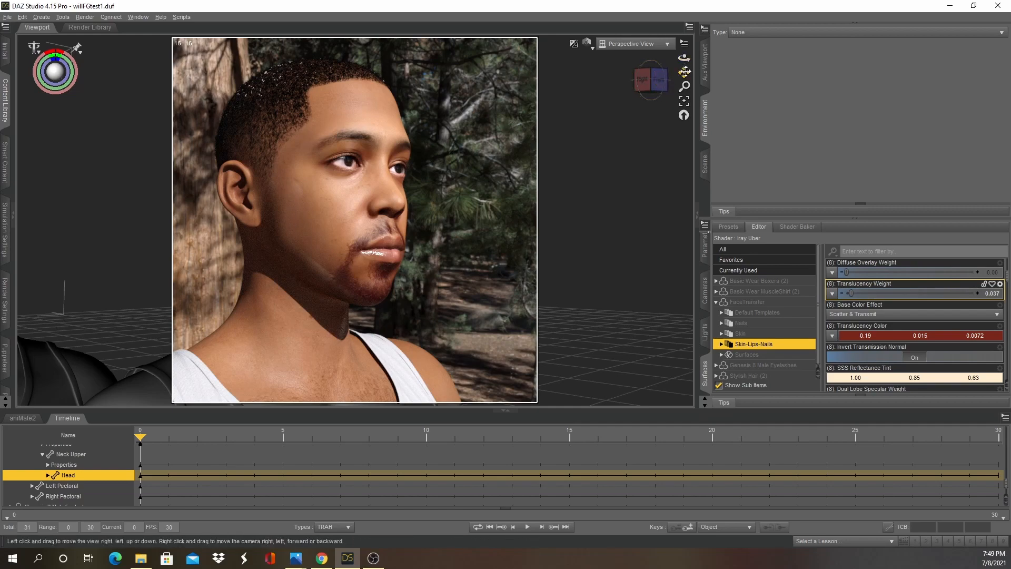
left_click_drag(684, 72, 730, 66)
scroll(434, 190, "up", 3)
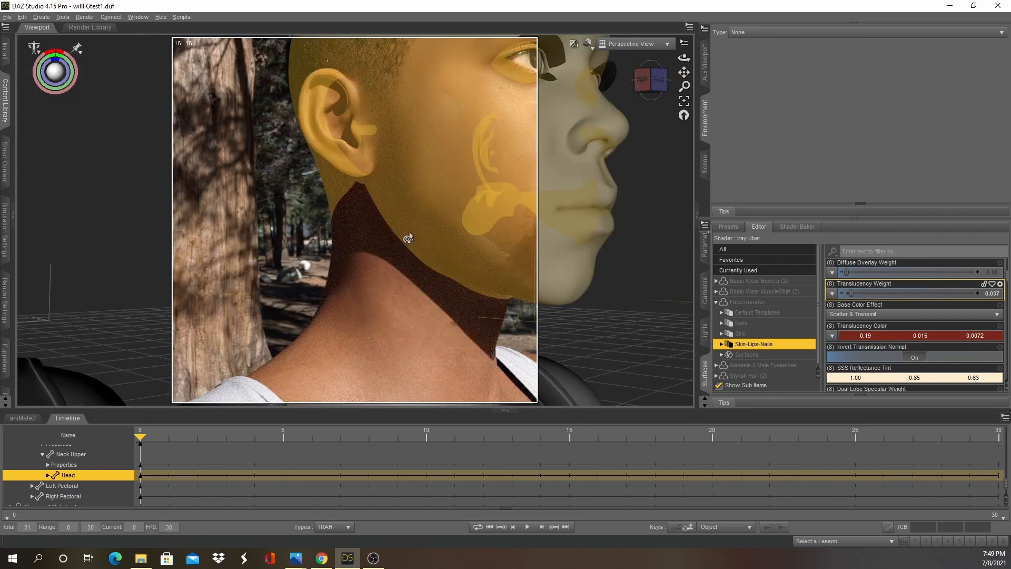
Step: Switch the viewport to Texture Shaded and view the white-shirt figure's face from the side and the front
left_click(588, 43)
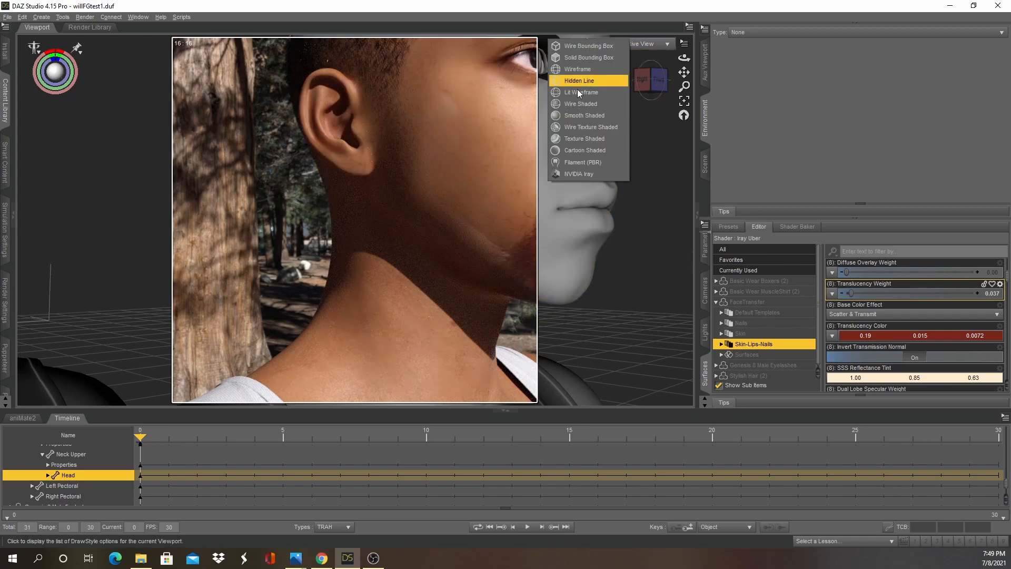
left_click(582, 139)
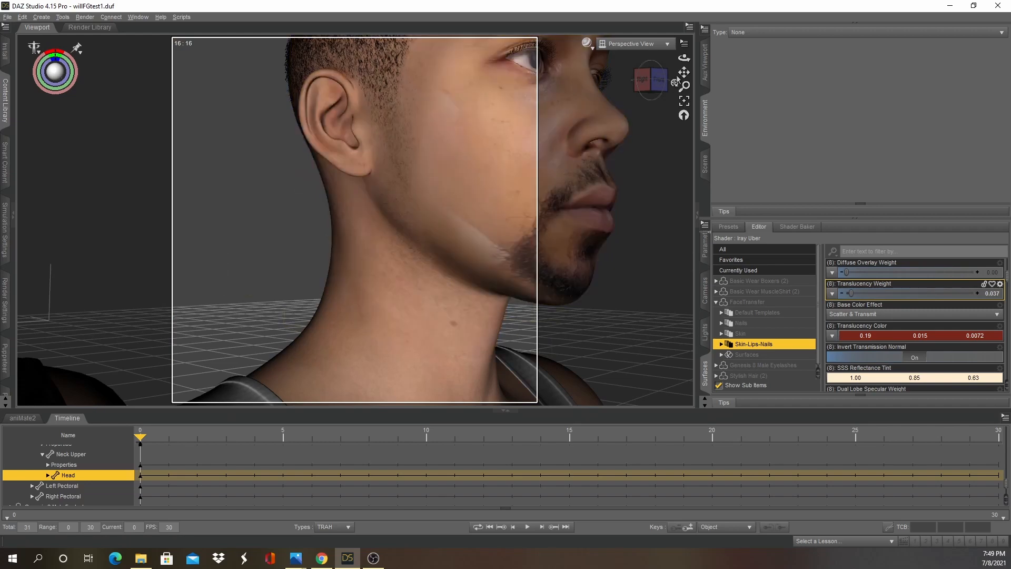
left_click_drag(684, 71, 641, 60)
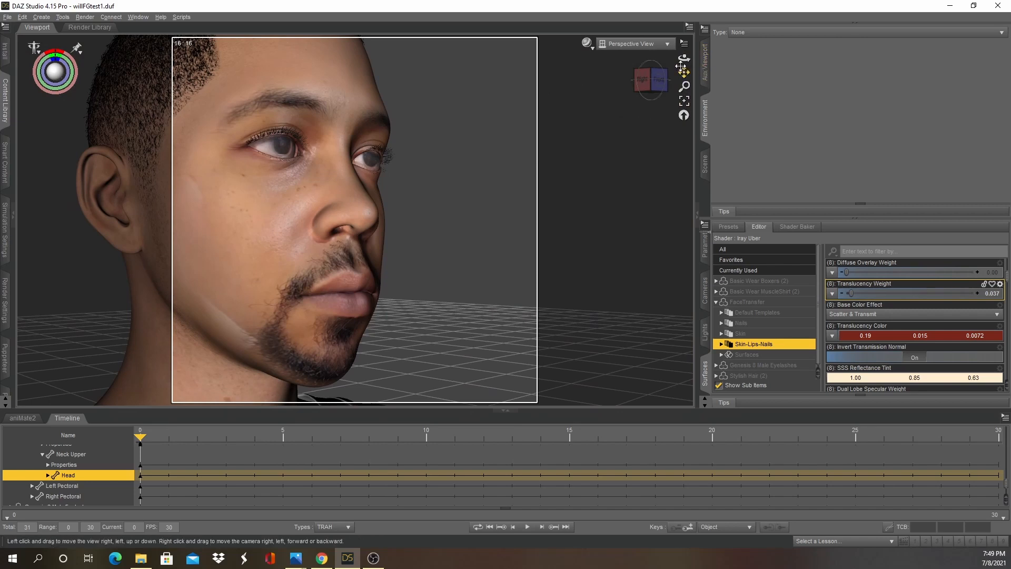
left_click_drag(684, 58, 349, 46)
left_click(5, 17)
mouse_move(41, 17)
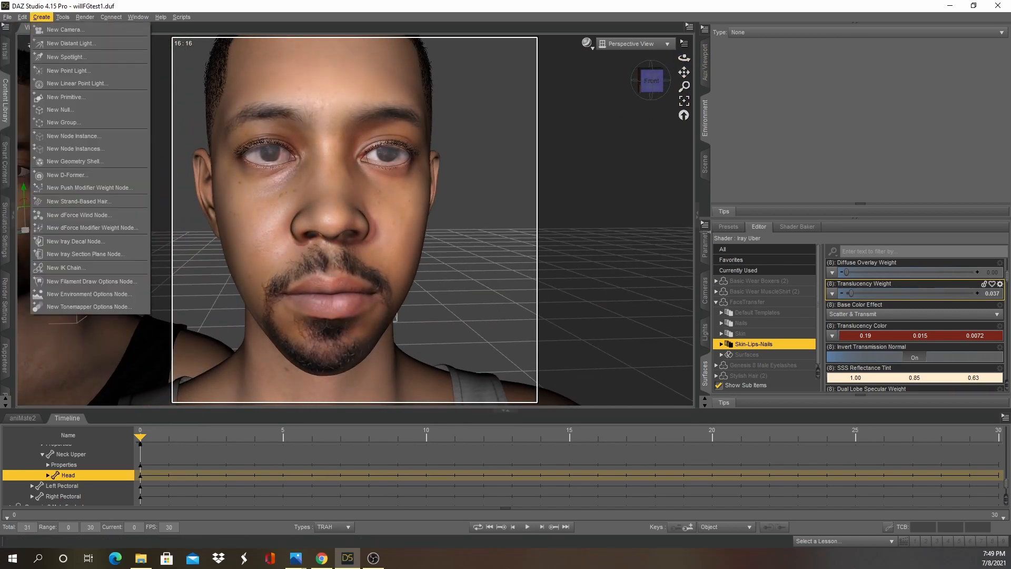
Step: Place the rendered images WillFaceFaceTransfer.png and WillFaceGen.png side by side in Photos, compare the faces, and close both images
left_click(295, 558)
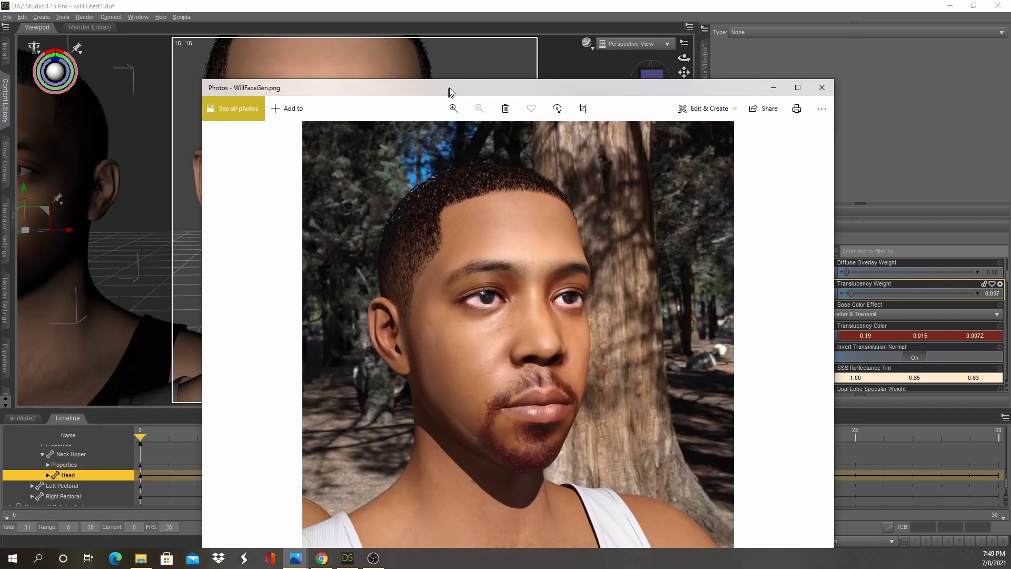
left_click_drag(452, 90, 773, 30)
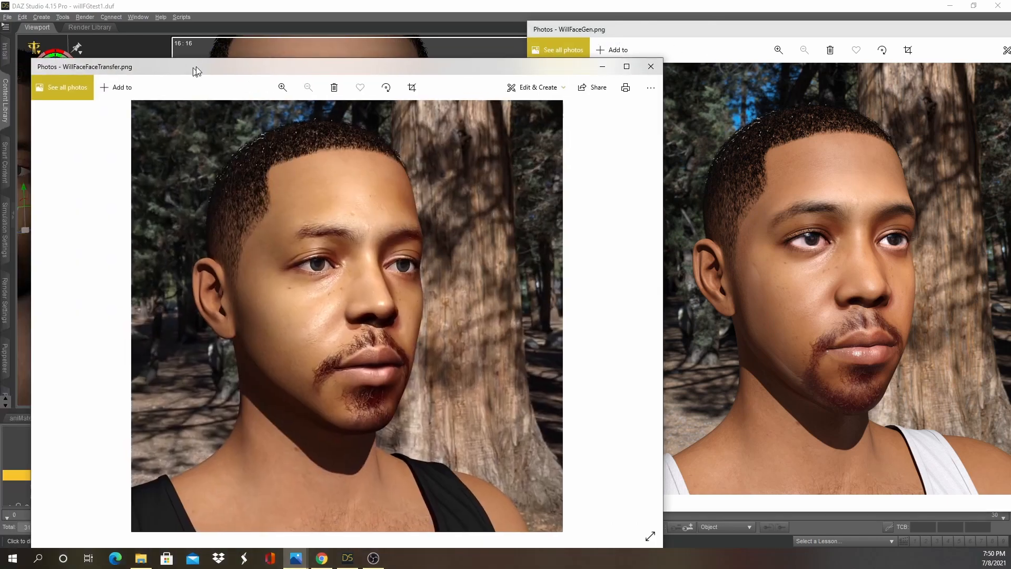
left_click_drag(195, 68, 128, 38)
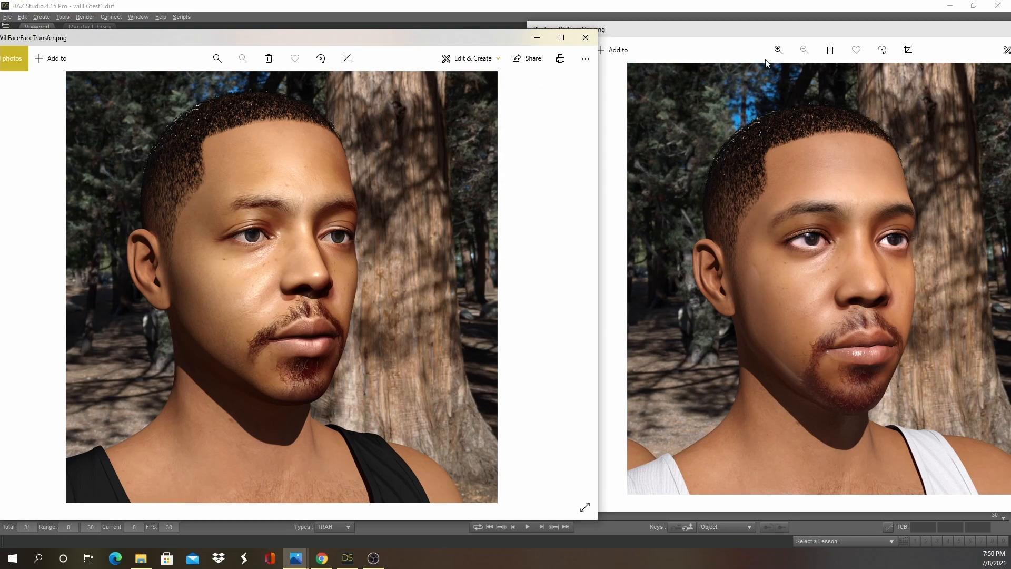
left_click_drag(910, 41, 1007, 36)
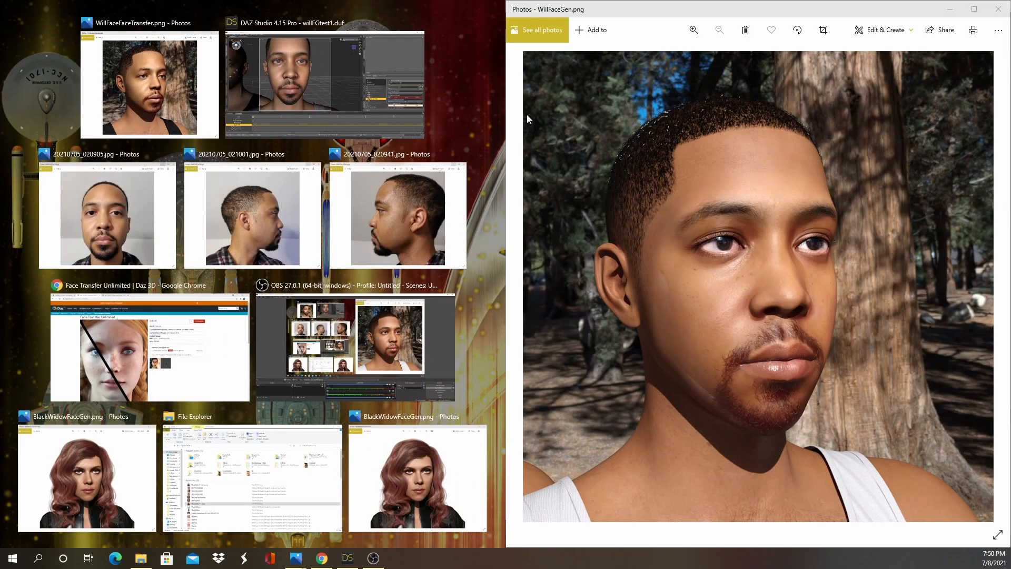
left_click(131, 97)
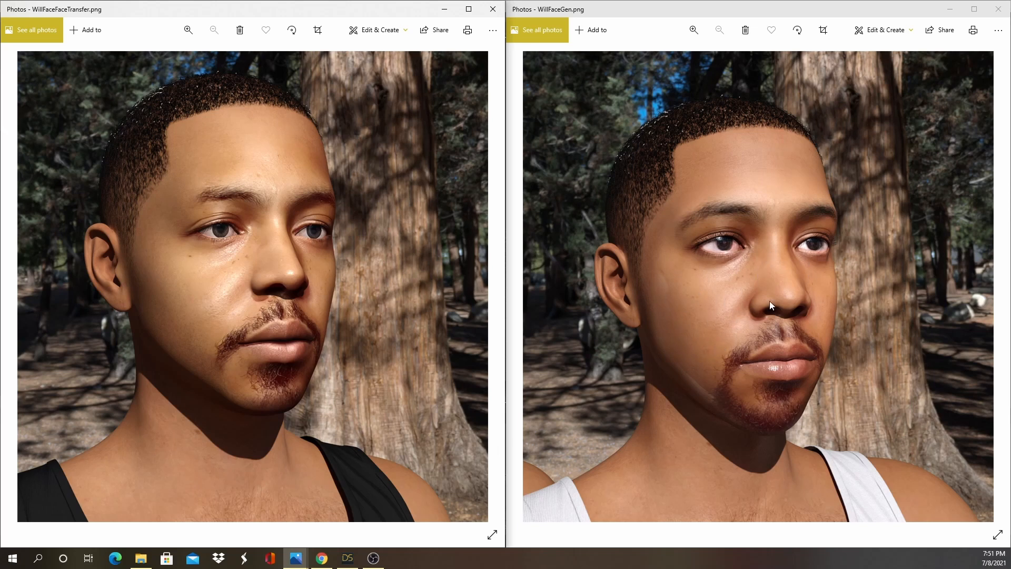
left_click(999, 9)
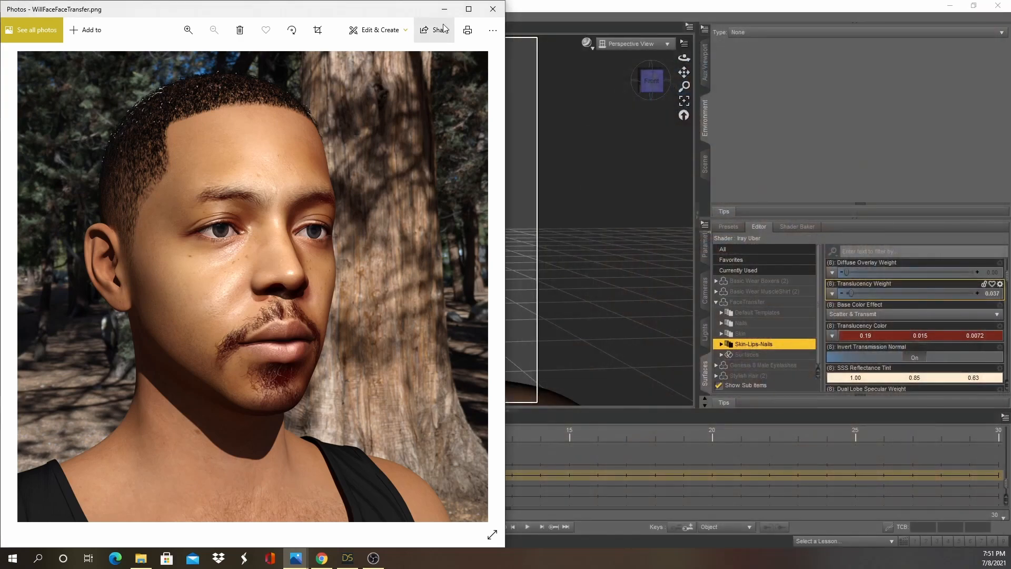
left_click(493, 9)
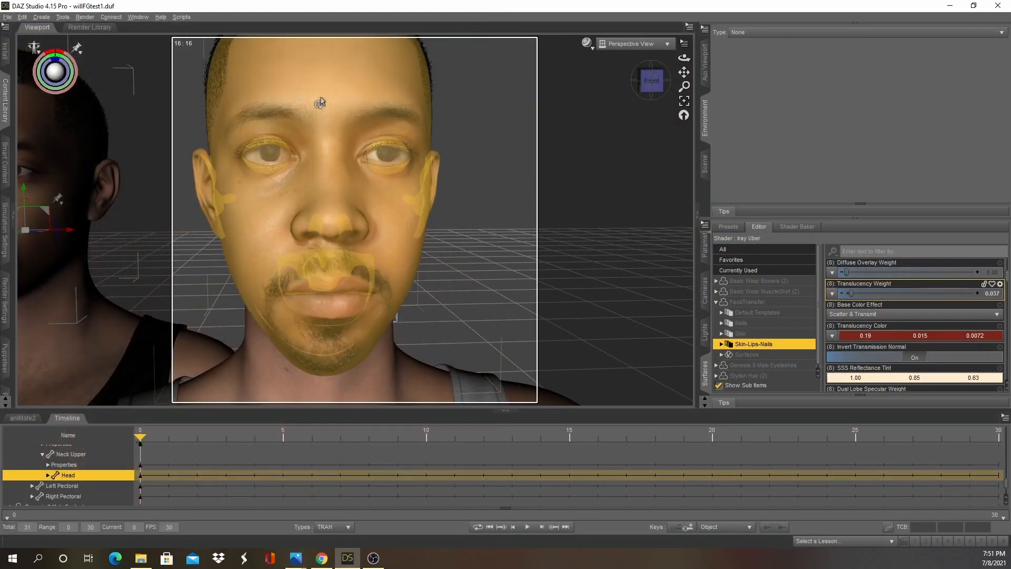
Step: Open the recent scene BlackWidows.duf in place of the current scene
left_click(8, 16)
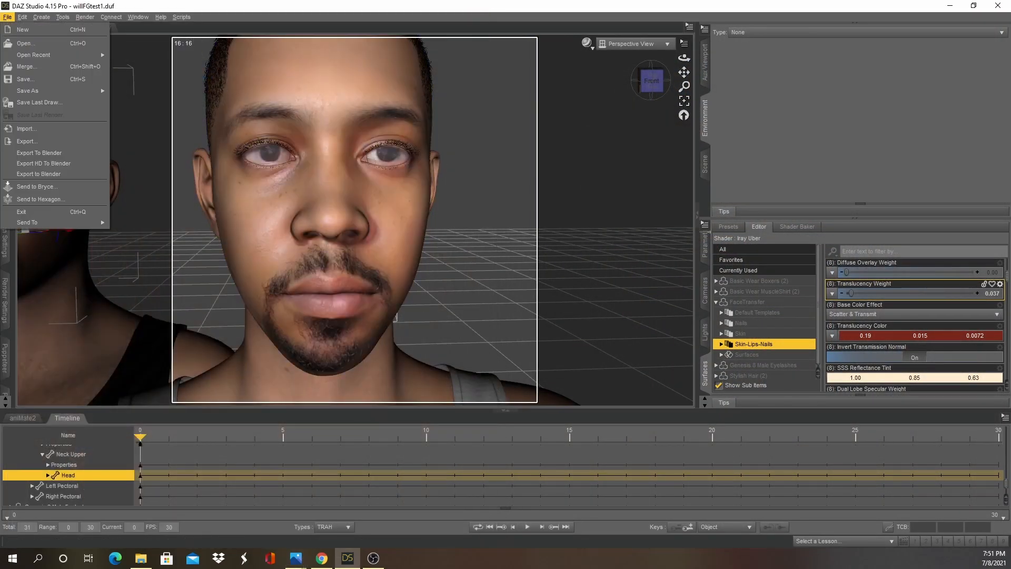
mouse_move(46, 56)
left_click(143, 66)
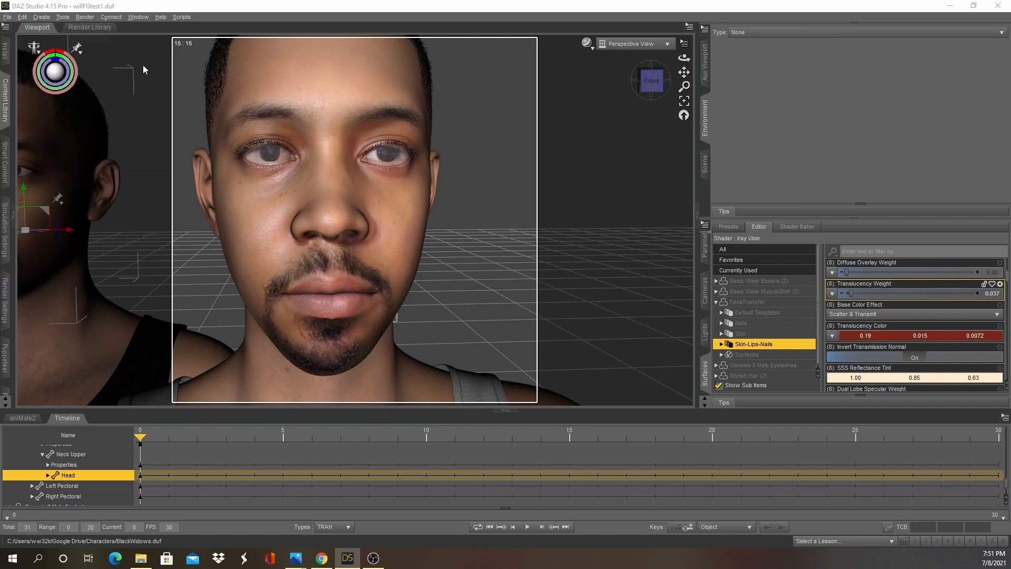
left_click(507, 291)
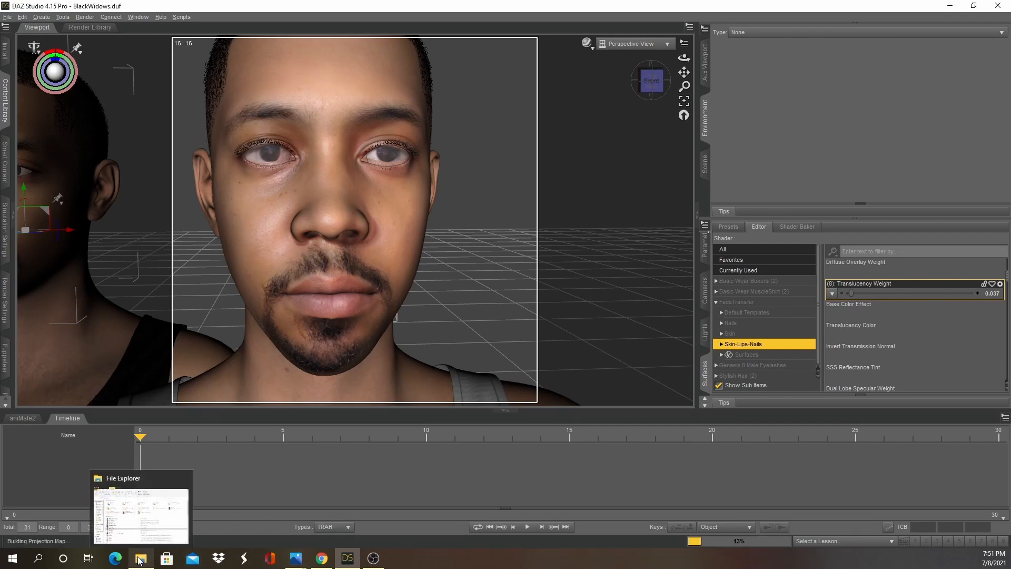
Step: Open the reference photo Scarlett-Johansson-GQ-July-2018-071318.jpg from File Explorer and place it beside the red-haired FaceGenn head
left_click(170, 515)
left_click_drag(435, 36, 0, 17)
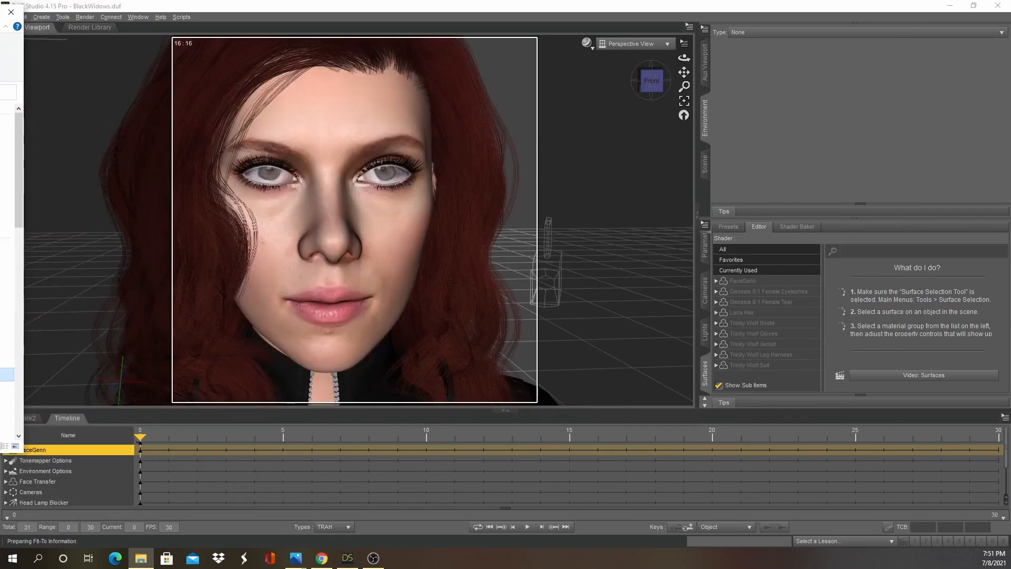
left_click_drag(0, 61, 617, 18)
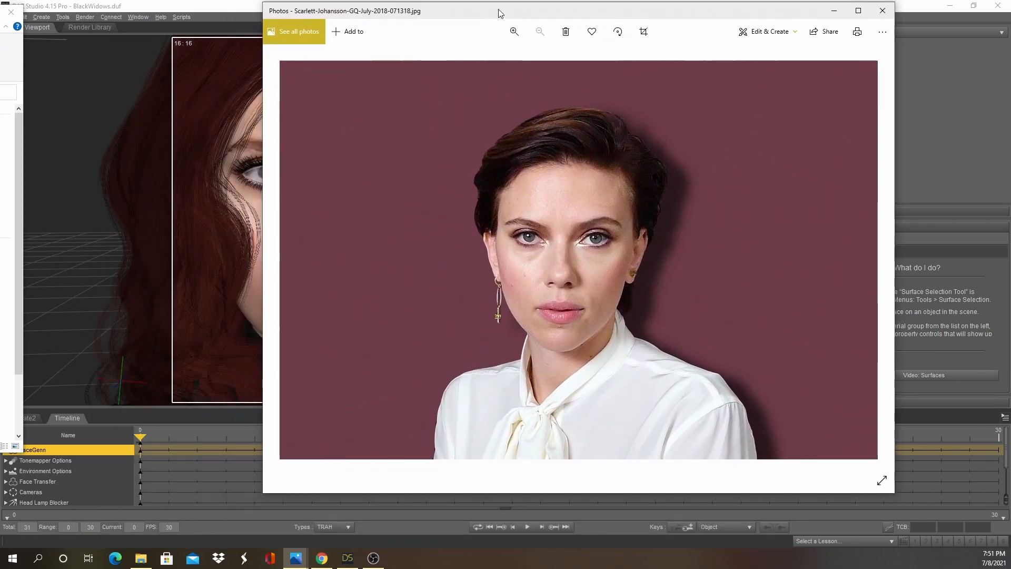
mouse_move(497, 11)
left_mouse_down()
mouse_move(556, 19)
mouse_move(516, 14)
left_mouse_up()
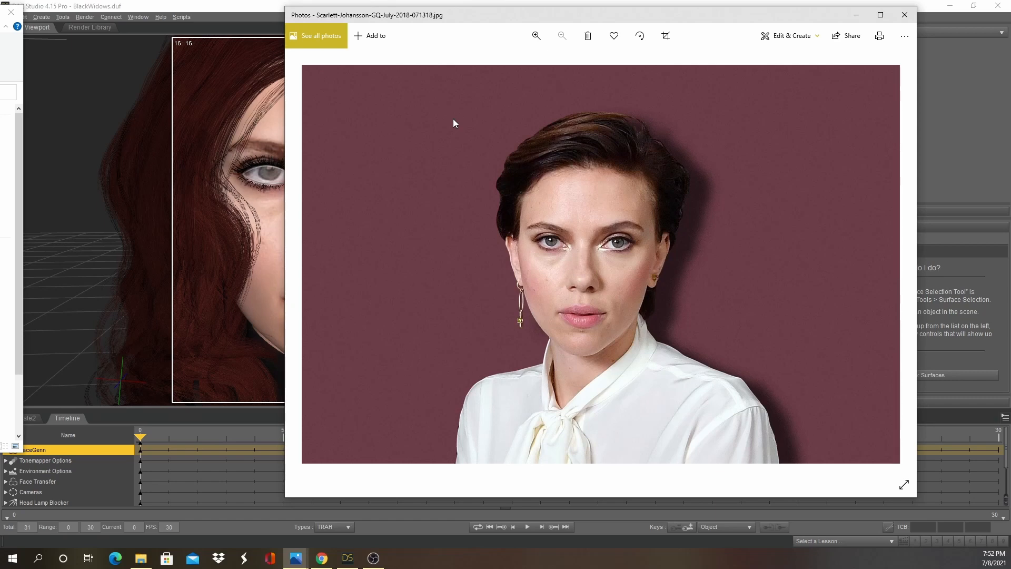
left_click_drag(478, 14, 668, 30)
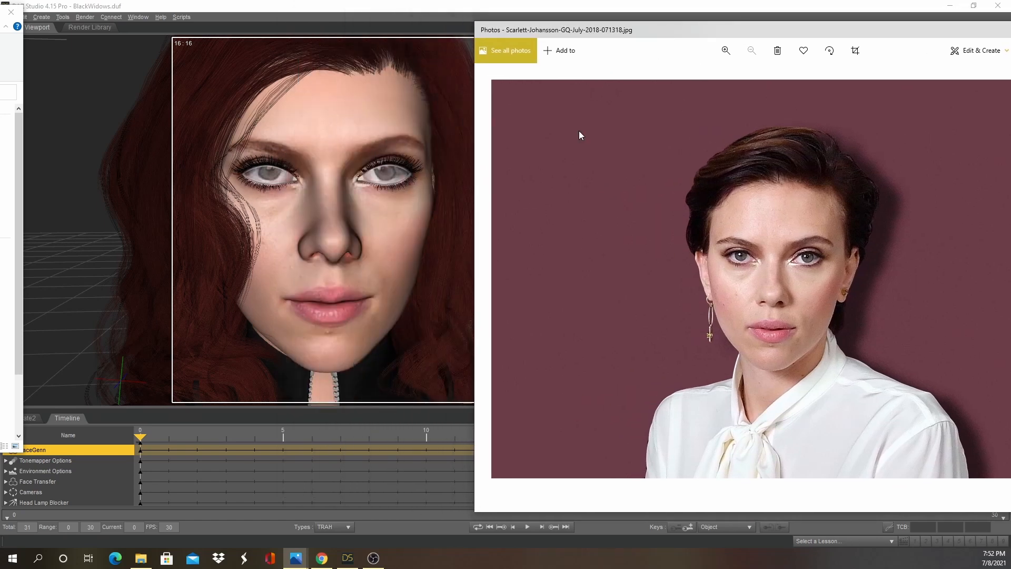
Step: Bring up the man's front-facing reference photo beside the woman's photo, compare their lighting and skin detail, and minimize his photo
mouse_move(295, 558)
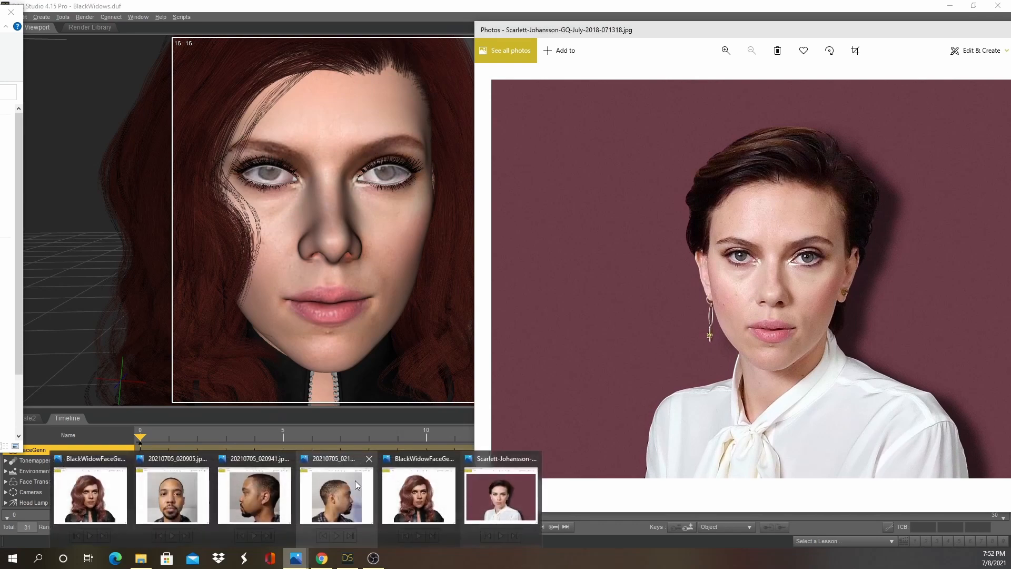
left_click(181, 489)
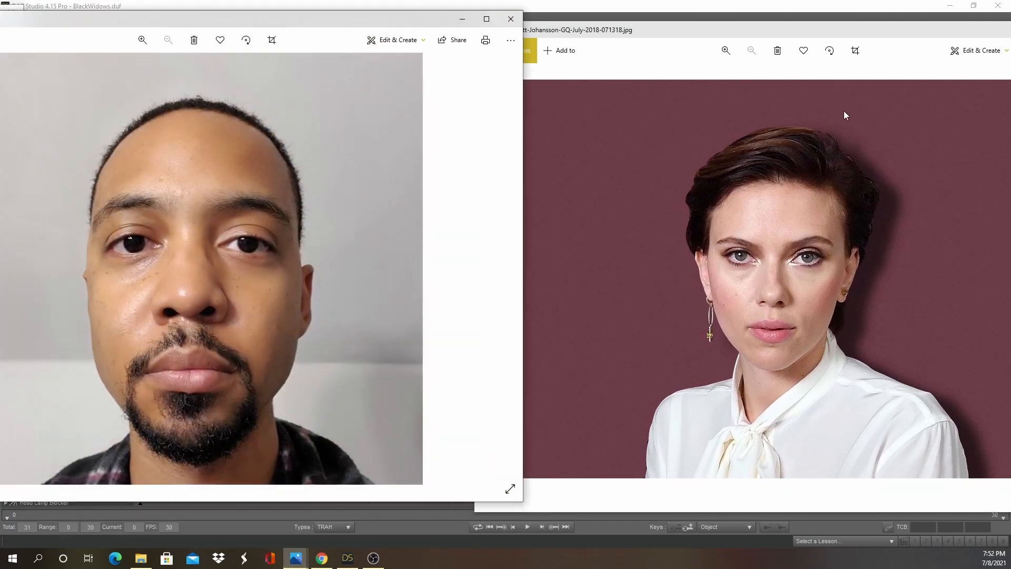
left_click_drag(365, 21, 366, 38)
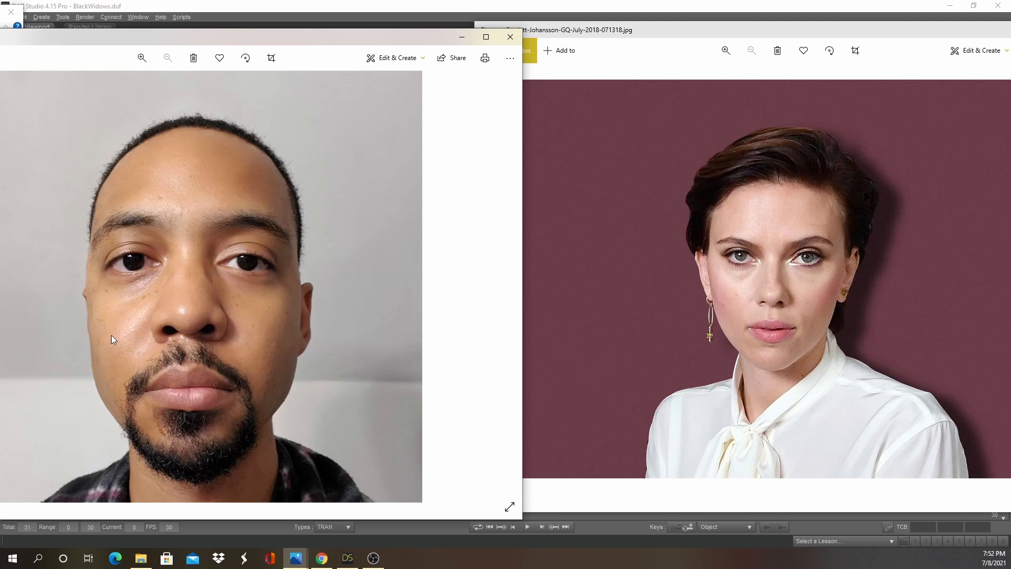
left_click(464, 41)
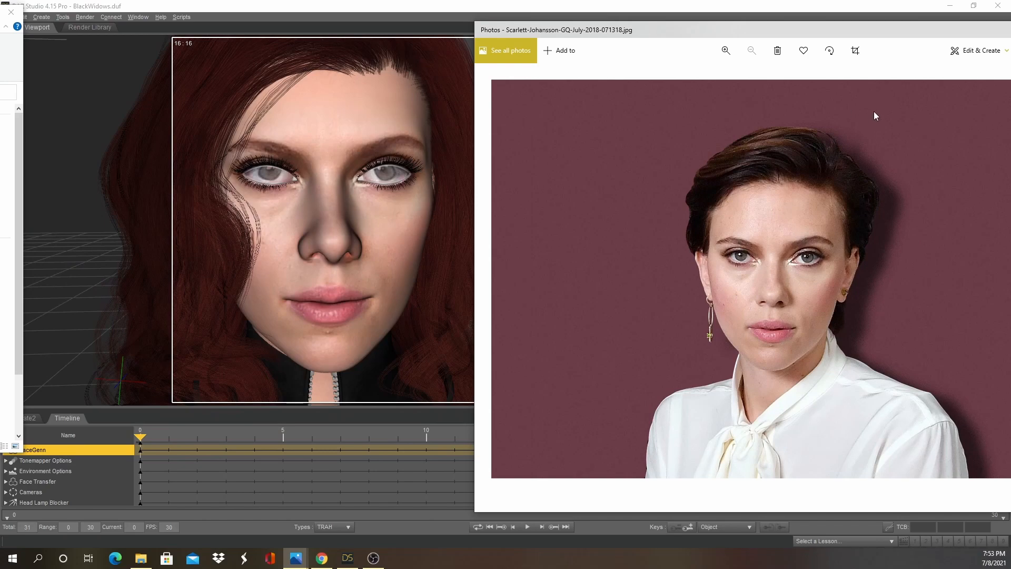
Step: View the red-haired FaceGenn figure from farther away and in close-up, comparing her face with the reference photo
scroll(245, 254, "up", 2)
scroll(245, 255, "down", 5)
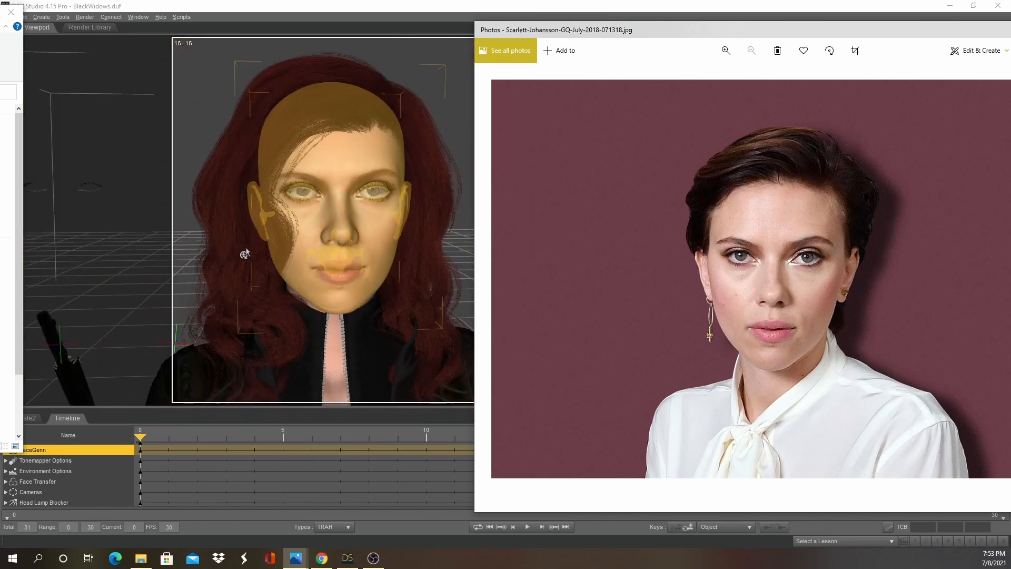
scroll(247, 254, "down", 8)
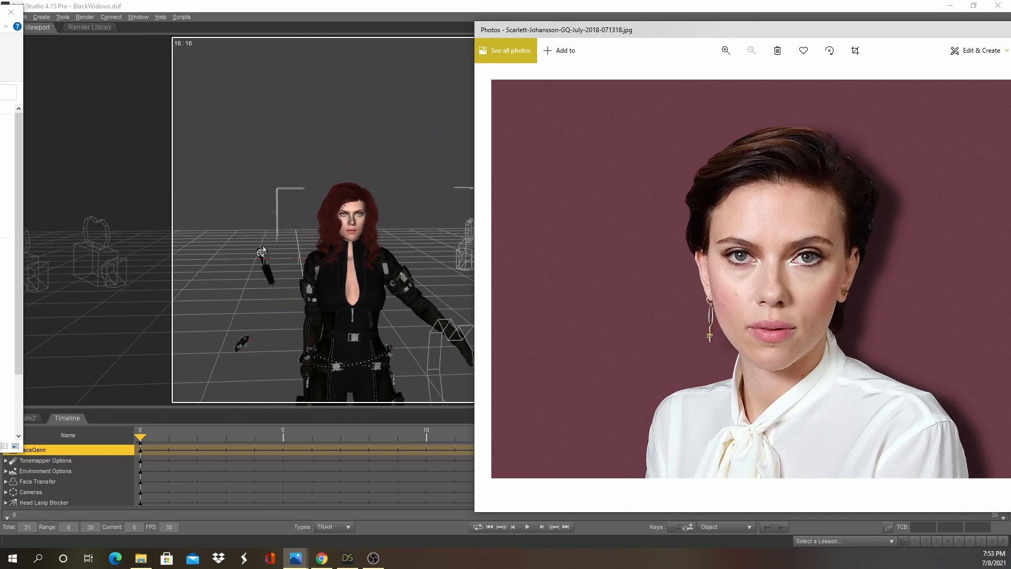
scroll(262, 251, "up", 8)
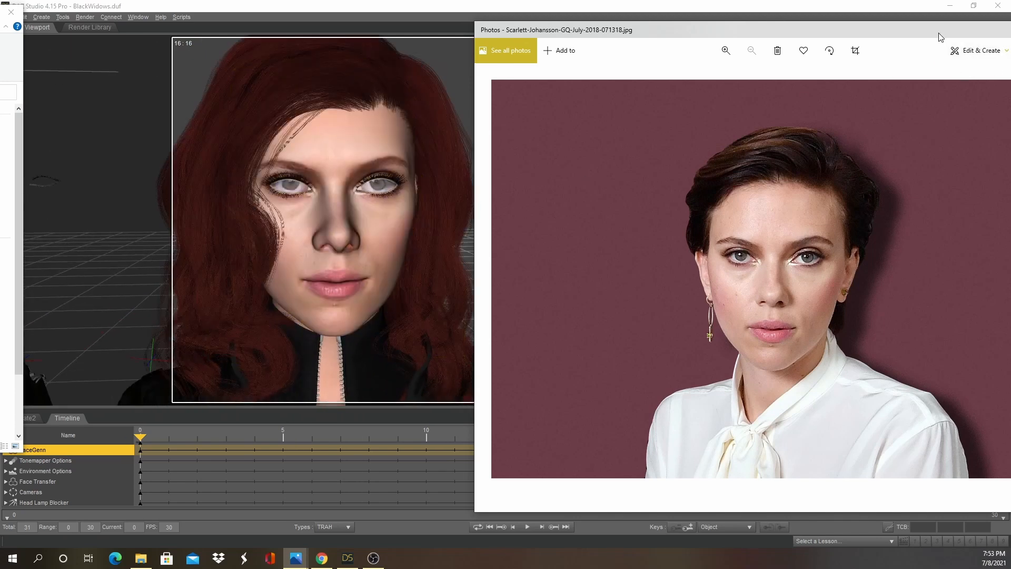
left_click_drag(941, 37, 958, 26)
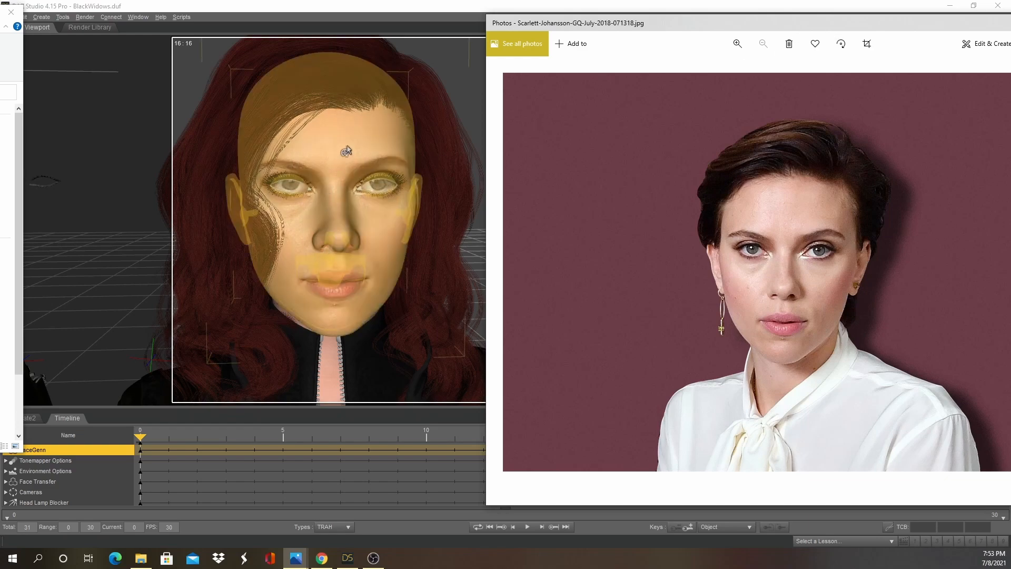
Step: Return to DAZ Studio and make the hidden Face Transfer figure visible beside the FaceGenn figure
left_click(303, 8)
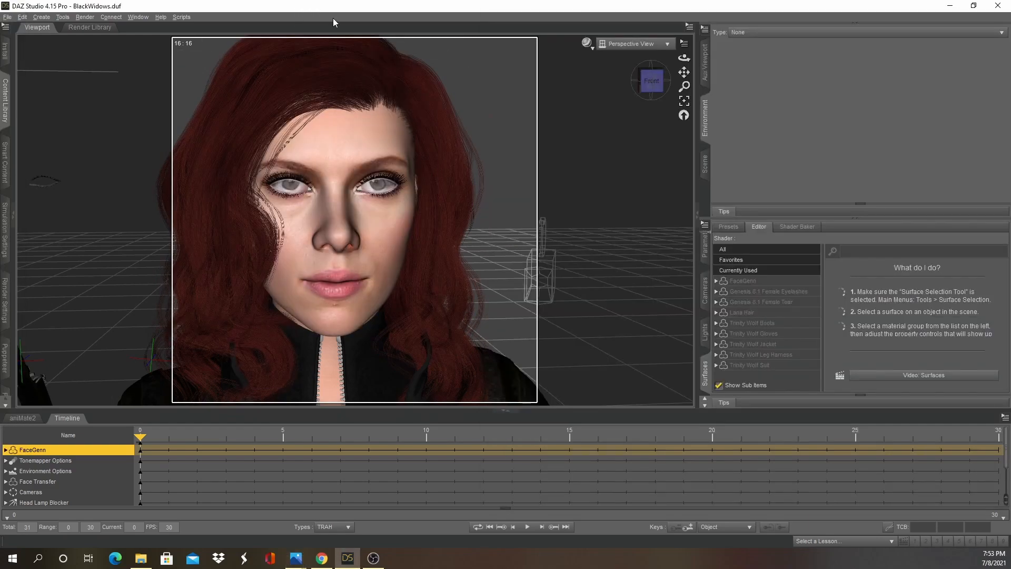
left_click_drag(685, 73, 796, 57)
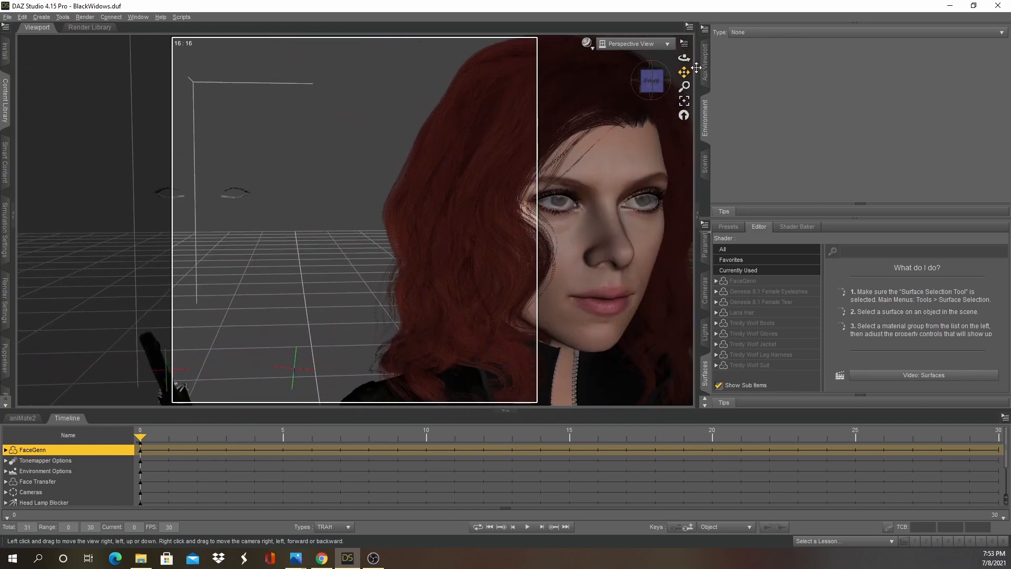
left_click(705, 164)
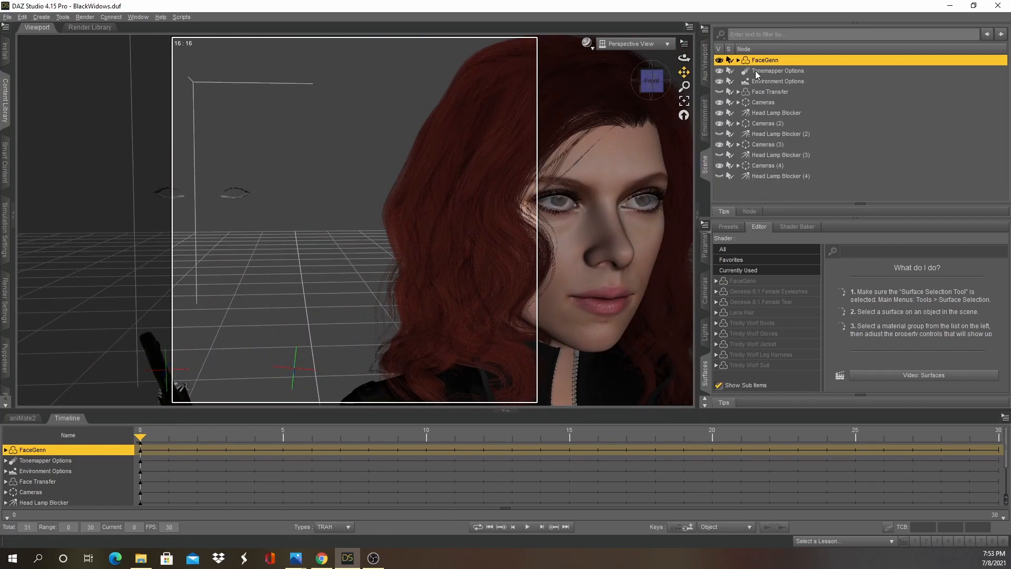
left_click(719, 93, "shift")
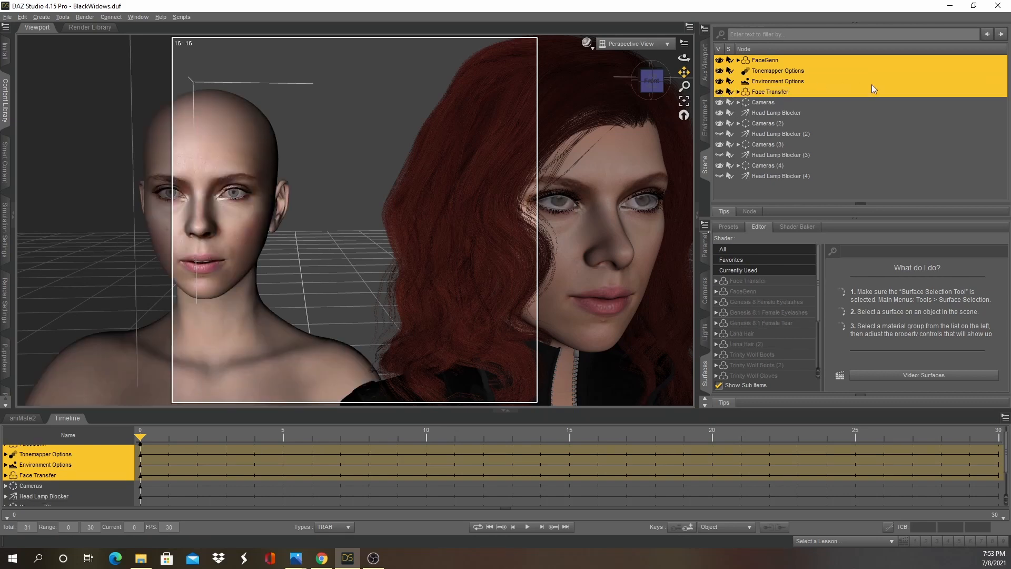
Step: Show the Face Transfer figure's Lana Hair (2) and its Trinity Wolf gloves, jacket, leg harness and suit
left_click(738, 93)
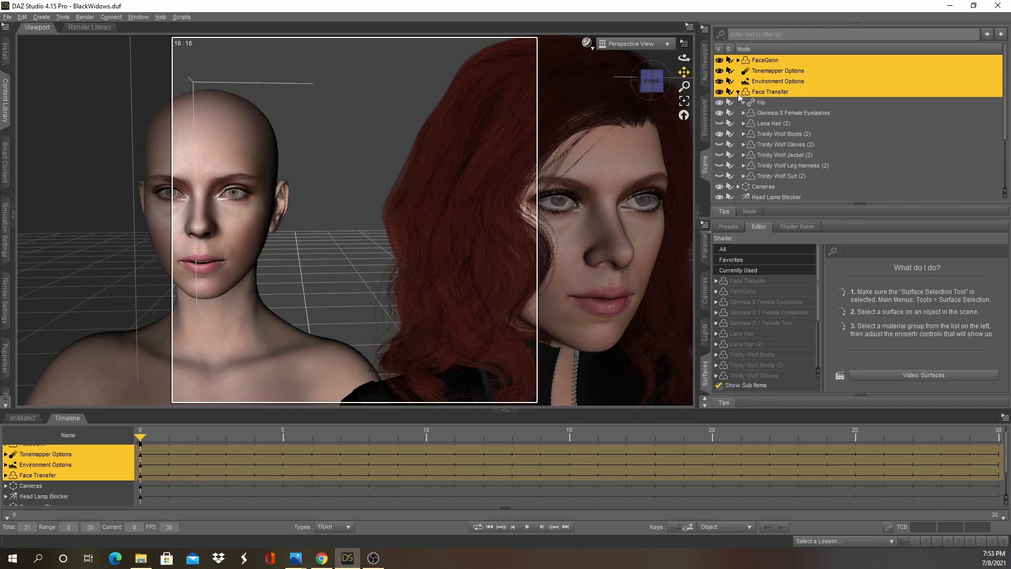
left_click(719, 124)
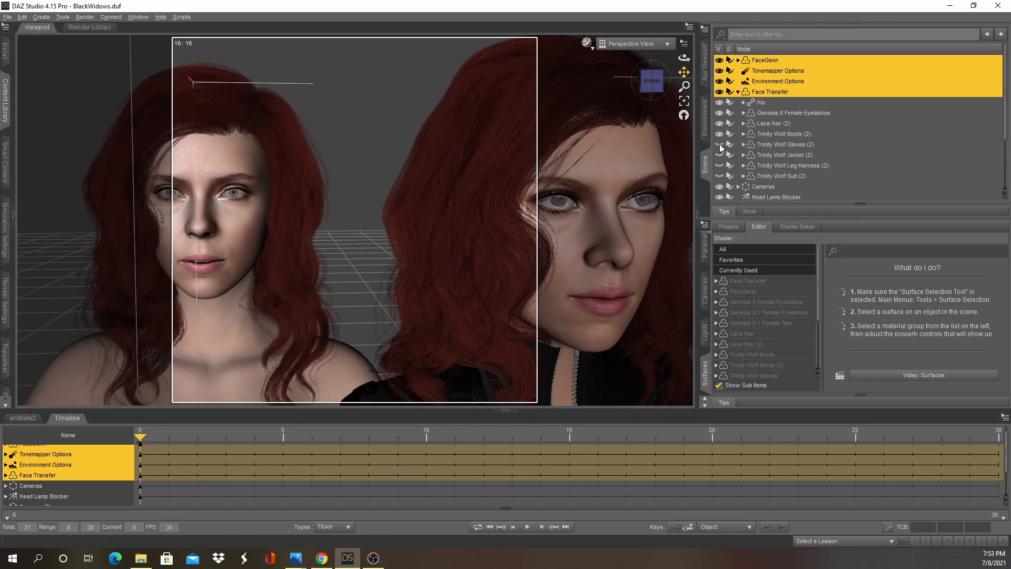
left_click(720, 155)
left_click(720, 176)
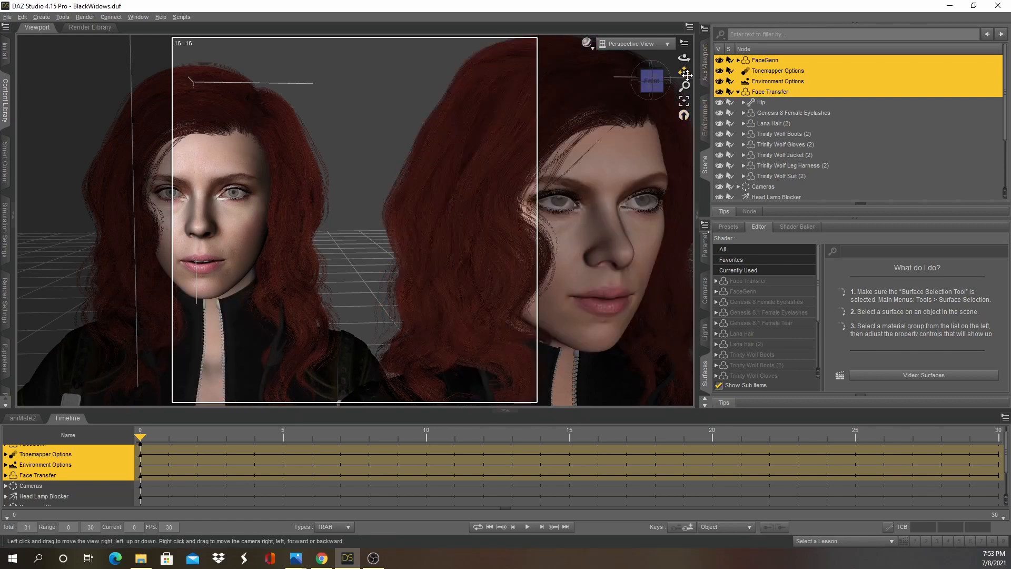
Step: Center the Face Transfer figure in an enlarged viewport and examine her face from the front in close-up
mouse_move(685, 71)
left_mouse_down()
mouse_move(733, 73)
mouse_move(686, 72)
left_mouse_up()
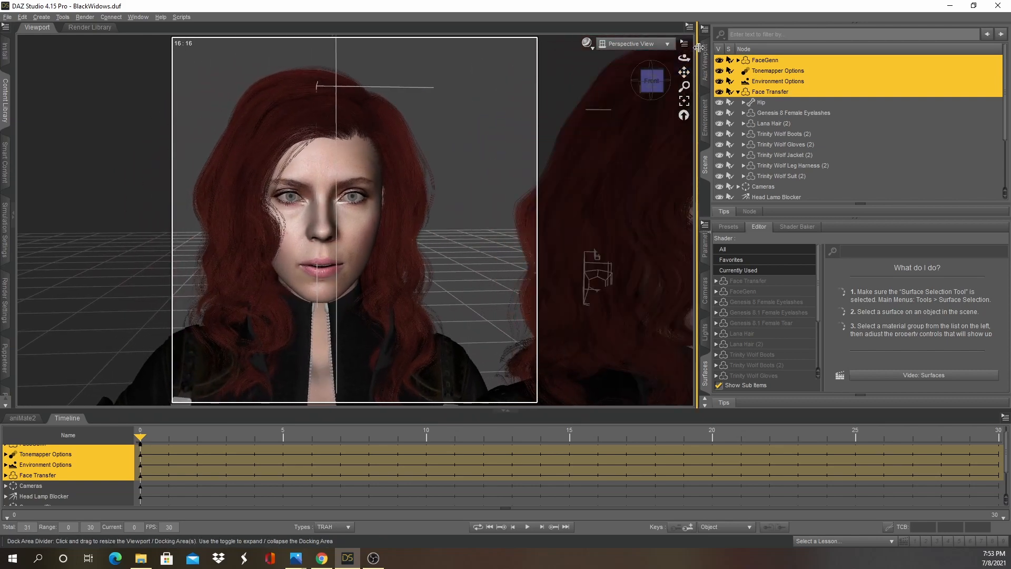
left_click(705, 167)
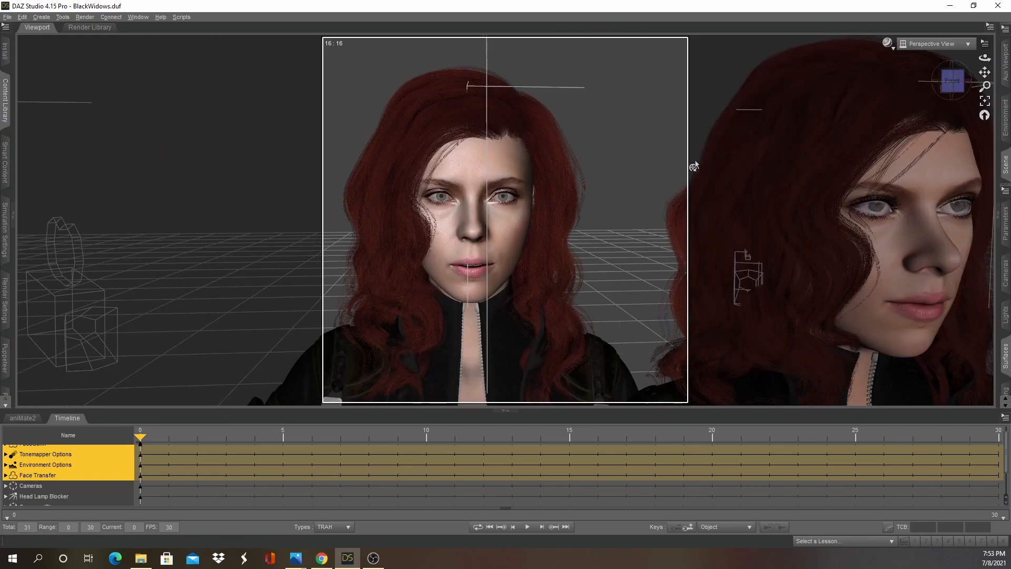
left_click_drag(983, 72, 1008, 63)
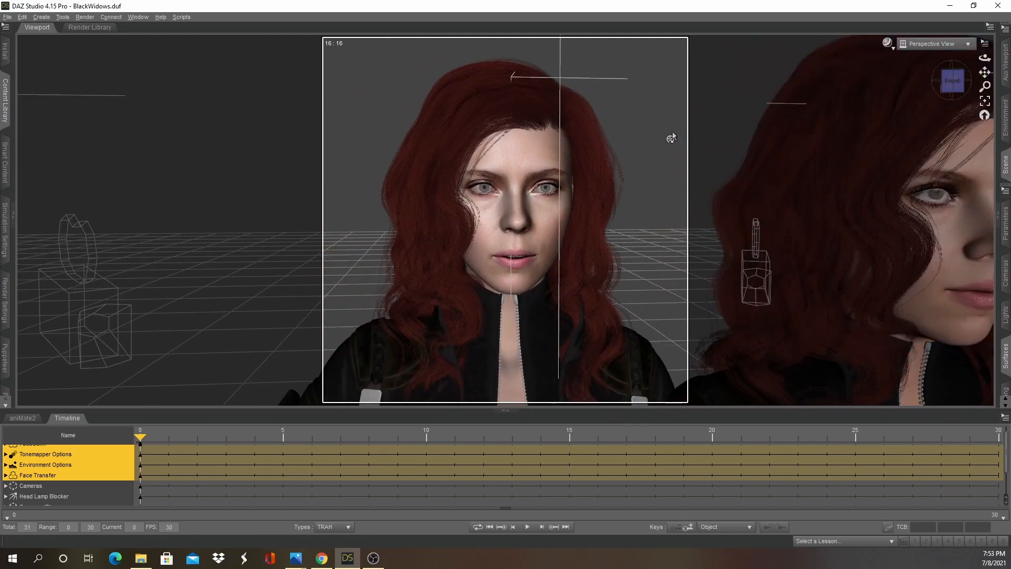
scroll(672, 131, "up", 5)
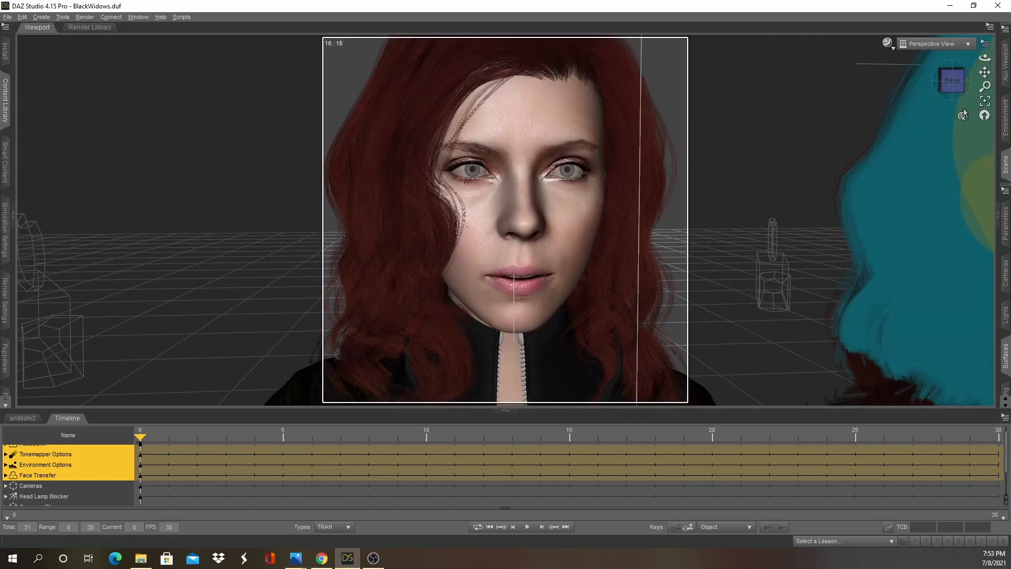
left_click(1006, 166)
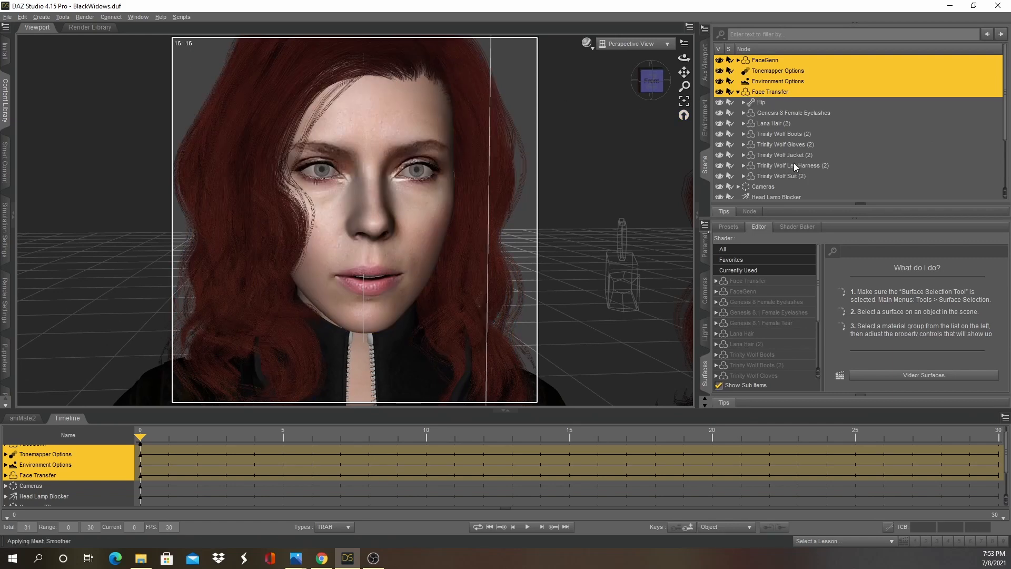
Step: Temporarily hide the Face Transfer figure's Lana Hair (2), inspect the bare head from an angle, and show the hair again
left_click(242, 275)
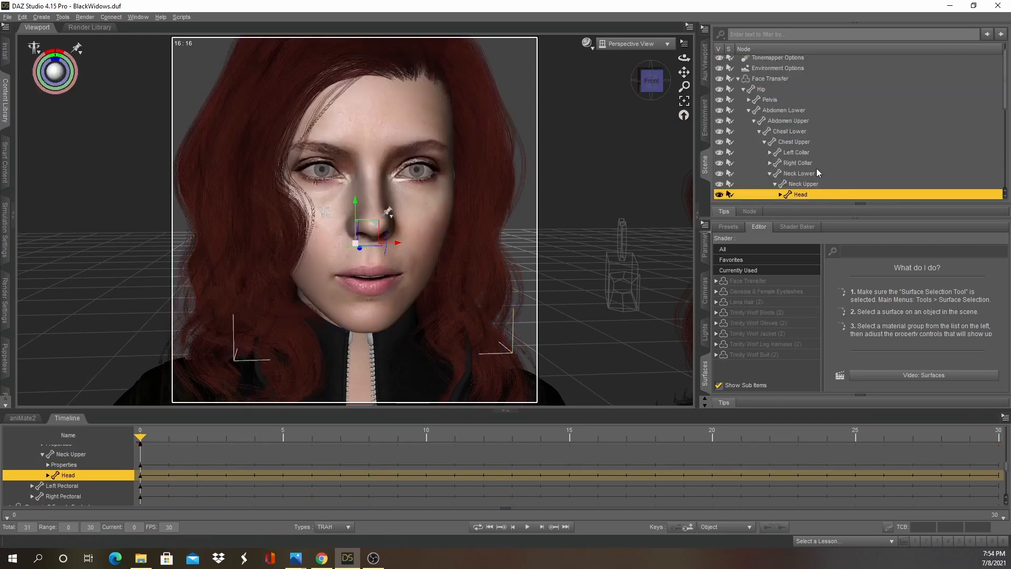
scroll(817, 169, "down", 3)
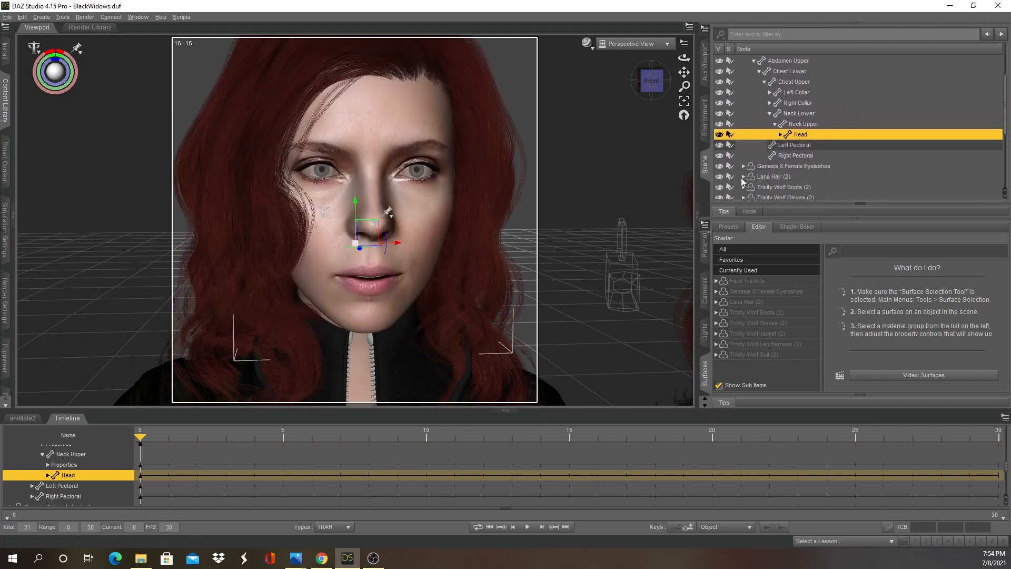
left_click(720, 177)
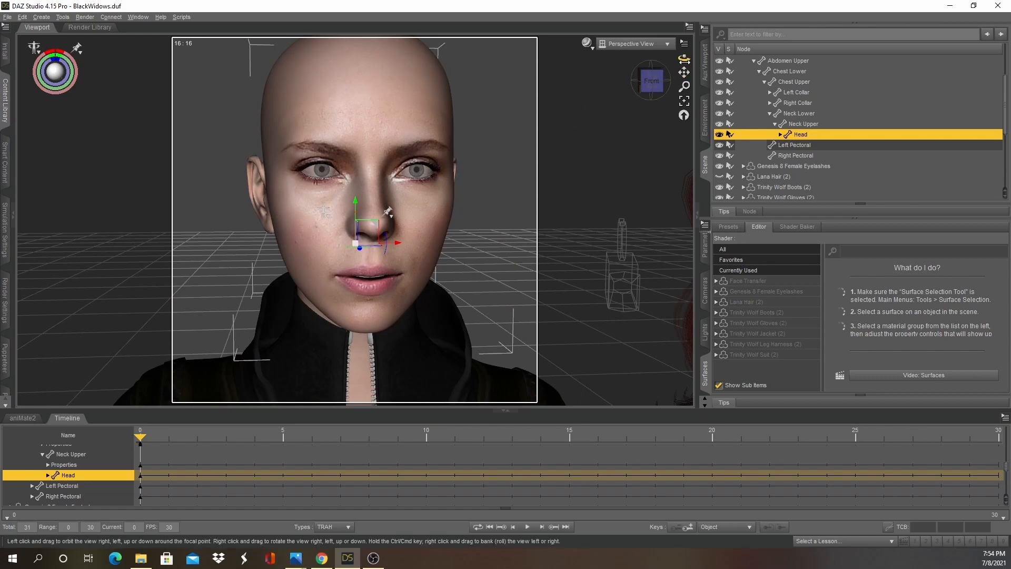
left_click_drag(685, 58, 656, 58)
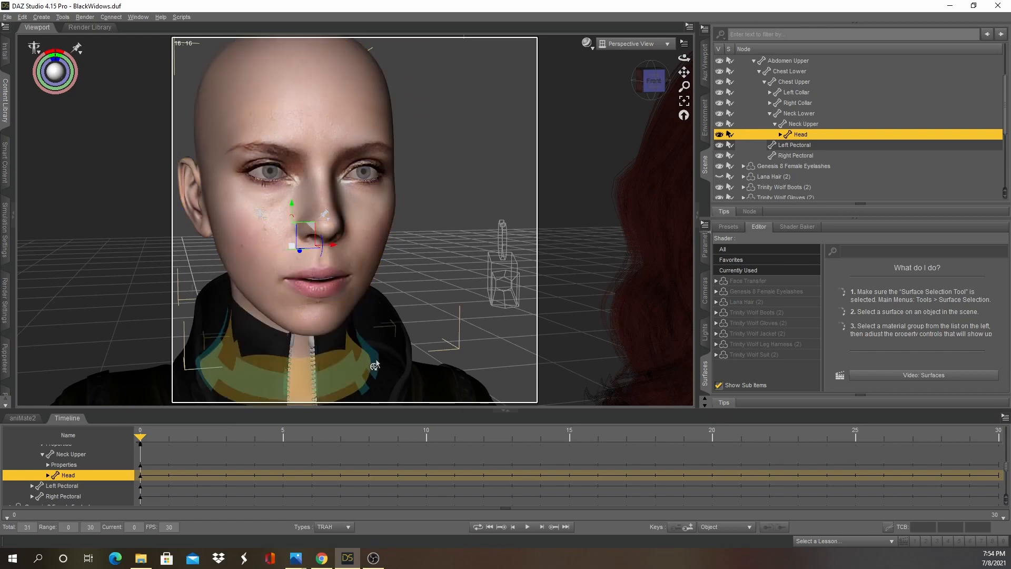
mouse_move(685, 58)
left_mouse_down()
mouse_move(674, 72)
mouse_move(687, 78)
left_mouse_up()
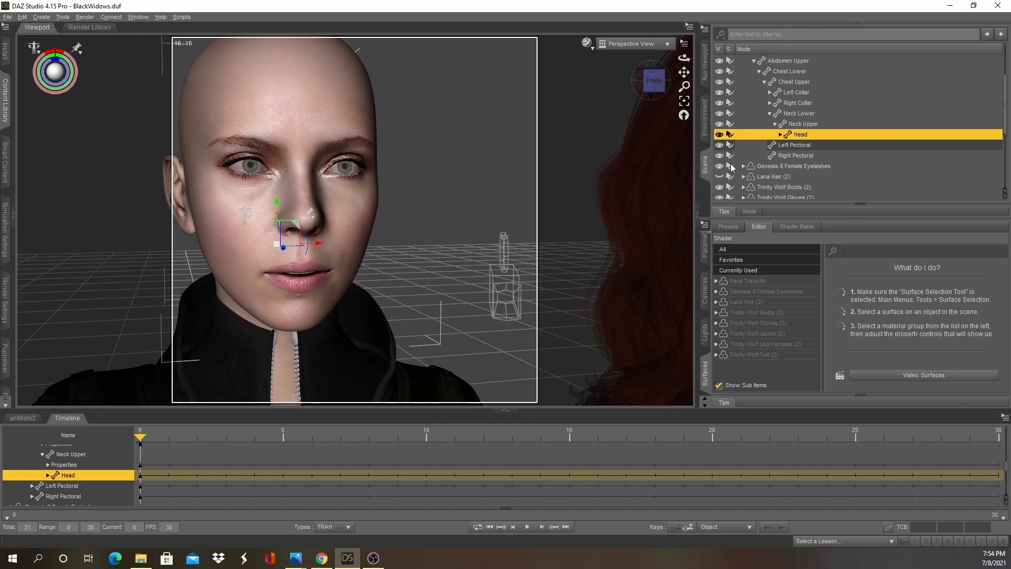
left_click(719, 177)
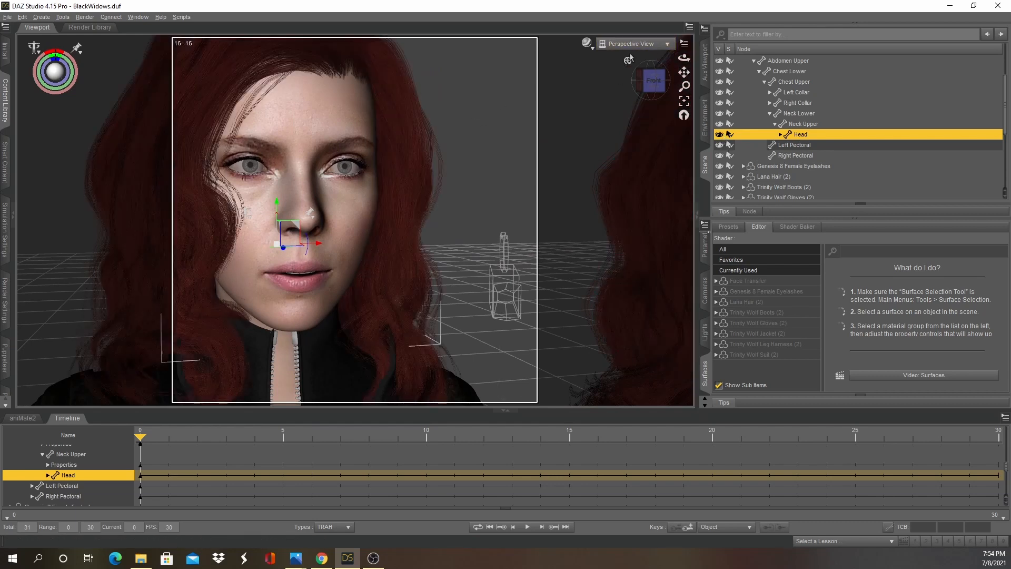
Step: Switch the viewport to NVIDIA Iray to preview the Face Transfer figure's face with rendered skin and hair
left_click(587, 44)
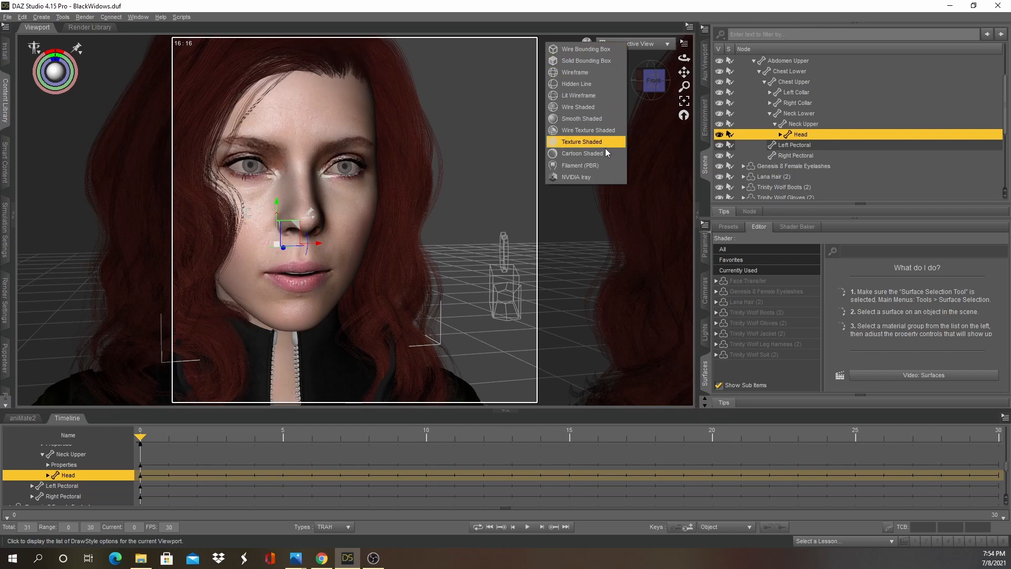
left_click(586, 178)
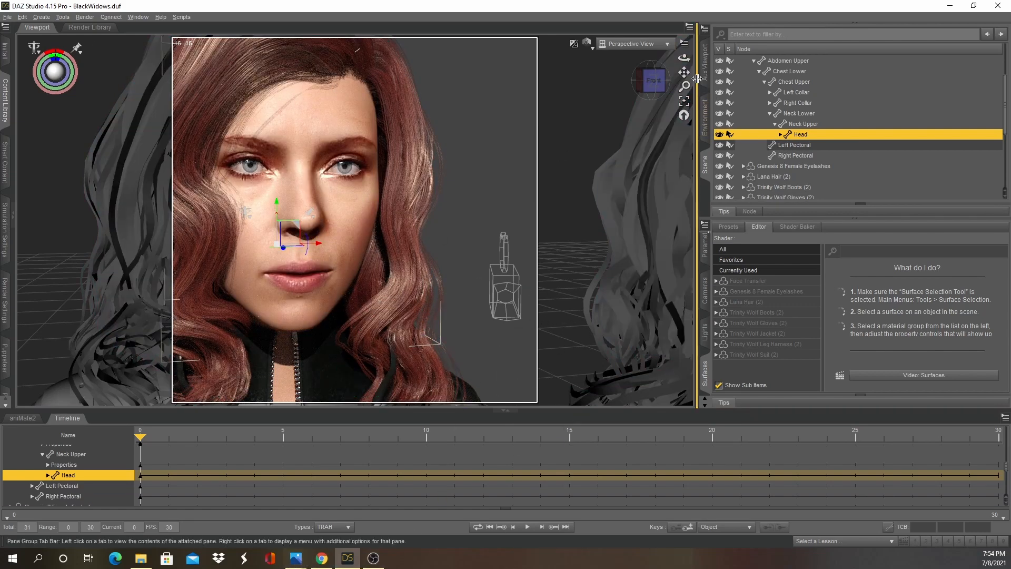
Step: Frame the FaceGen figure's face in close-up and compare it with the Scarlett Johansson GQ reference photo
left_click_drag(684, 72, 684, 72)
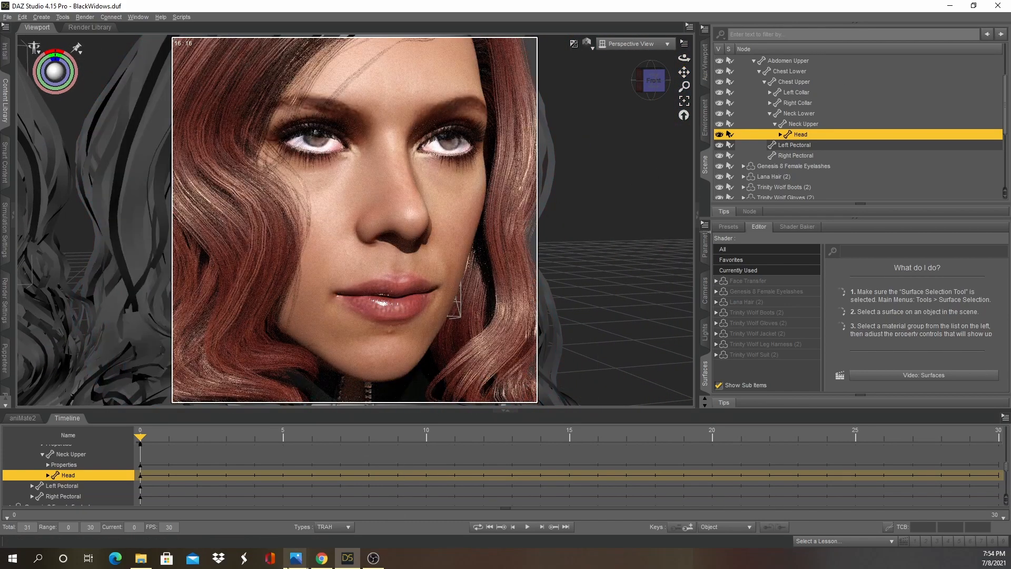
mouse_move(298, 564)
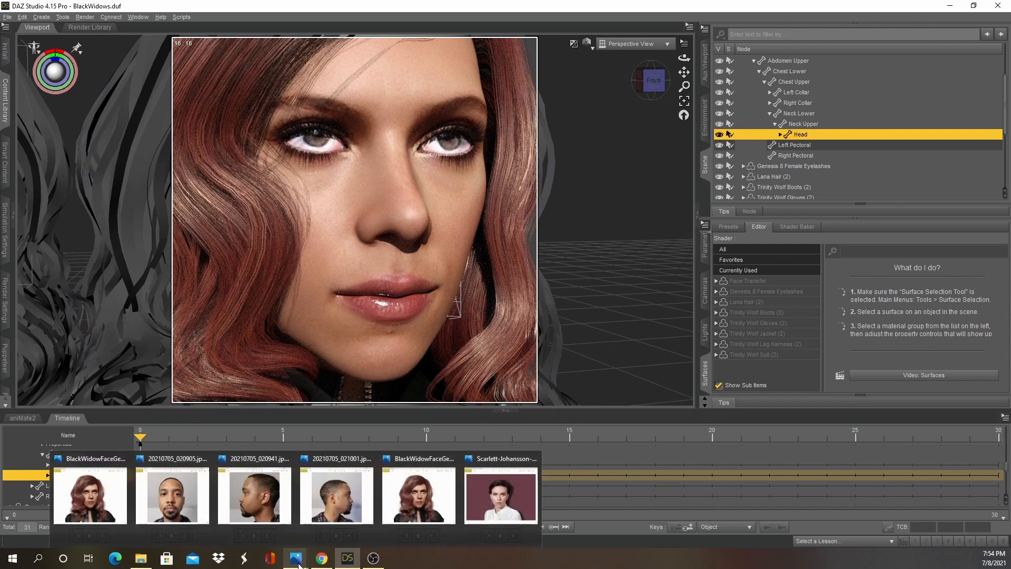
left_click(506, 498)
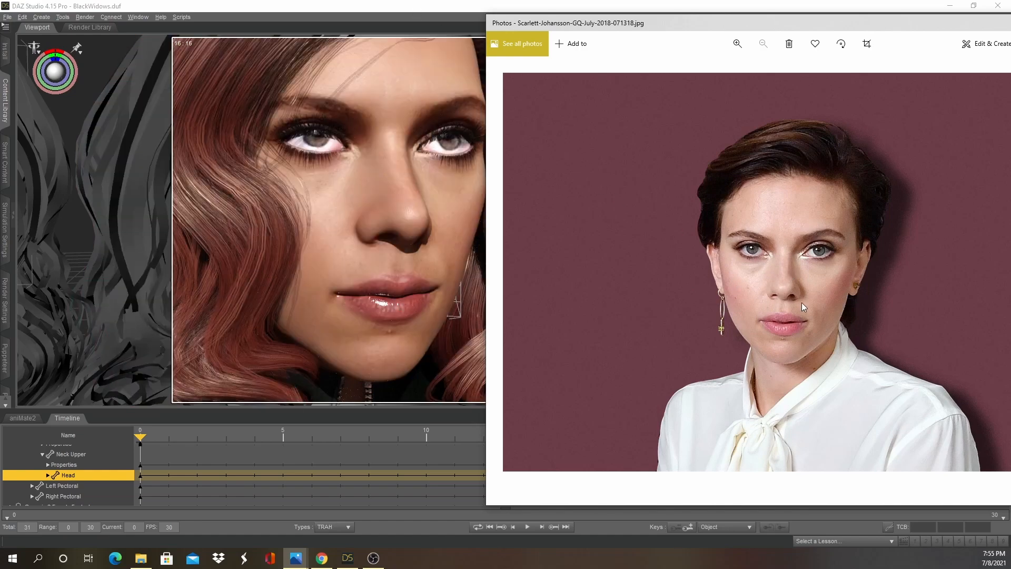
left_click(378, 14)
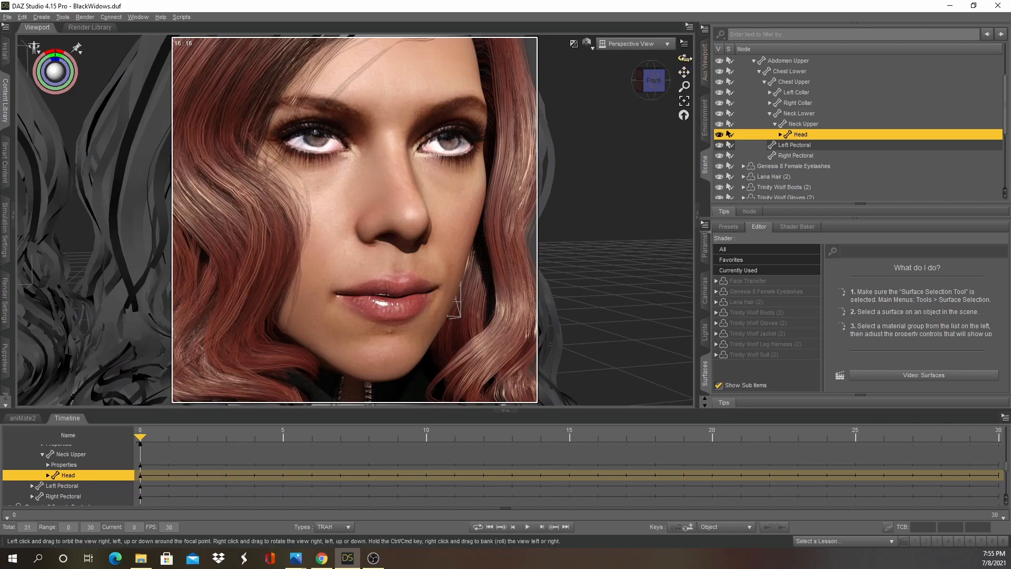
Step: Frame the Face Transfer figure's face in close-up and compare it with the same reference photo
mouse_move(684, 72)
right_mouse_down()
mouse_move(653, 92)
mouse_move(689, 84)
right_mouse_up()
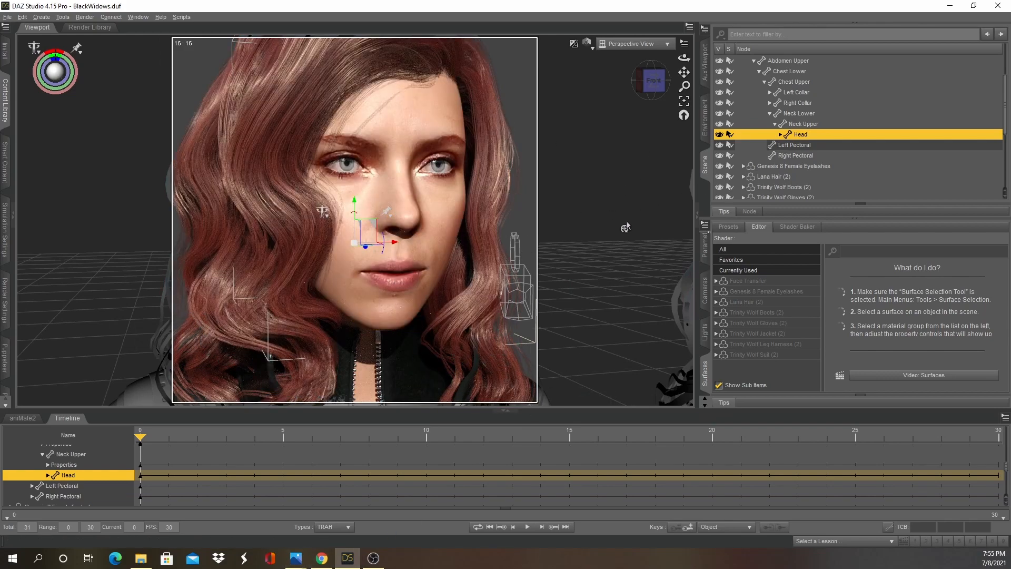
scroll(624, 228, "up", 2)
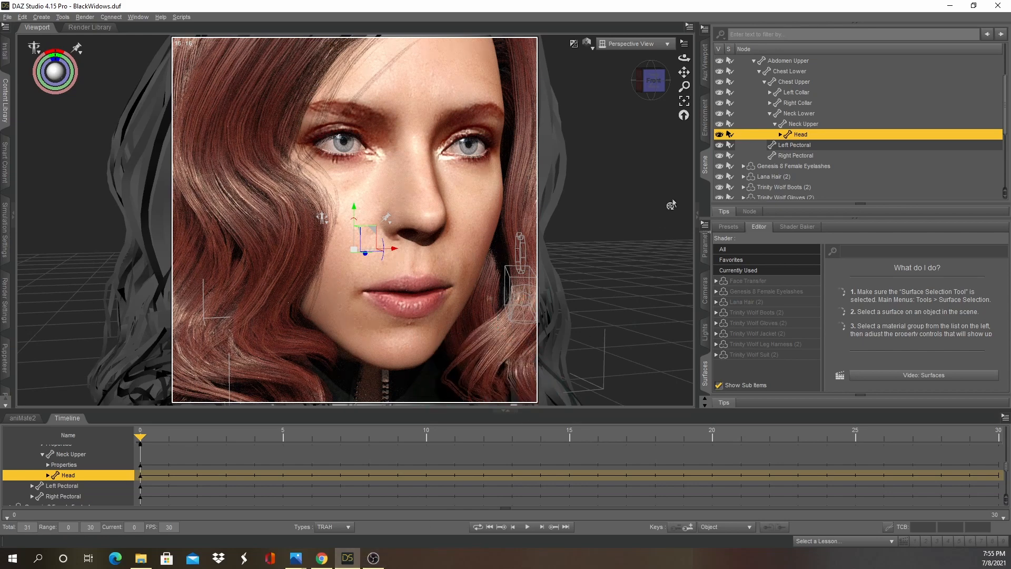
mouse_move(296, 559)
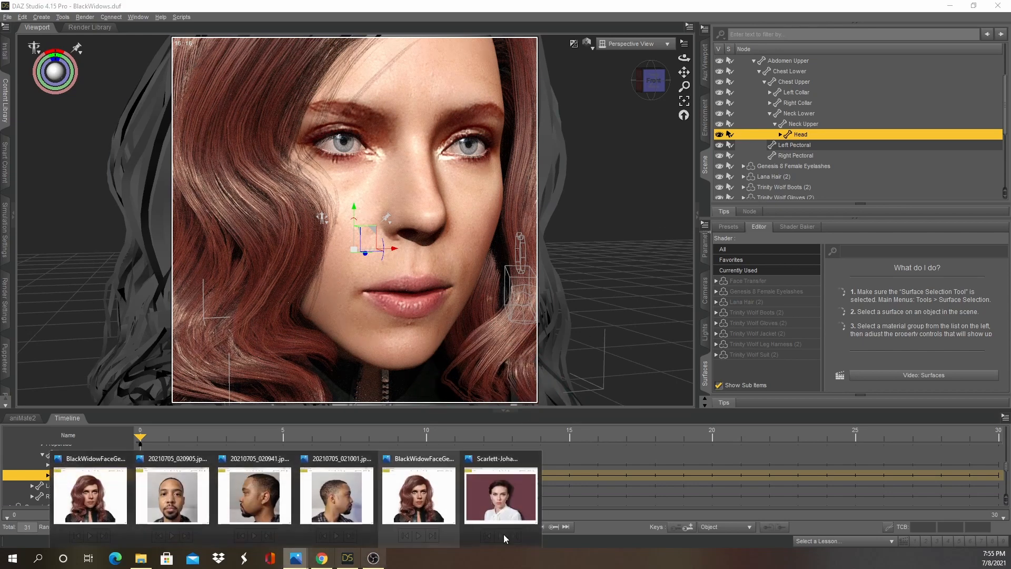
left_click(519, 500)
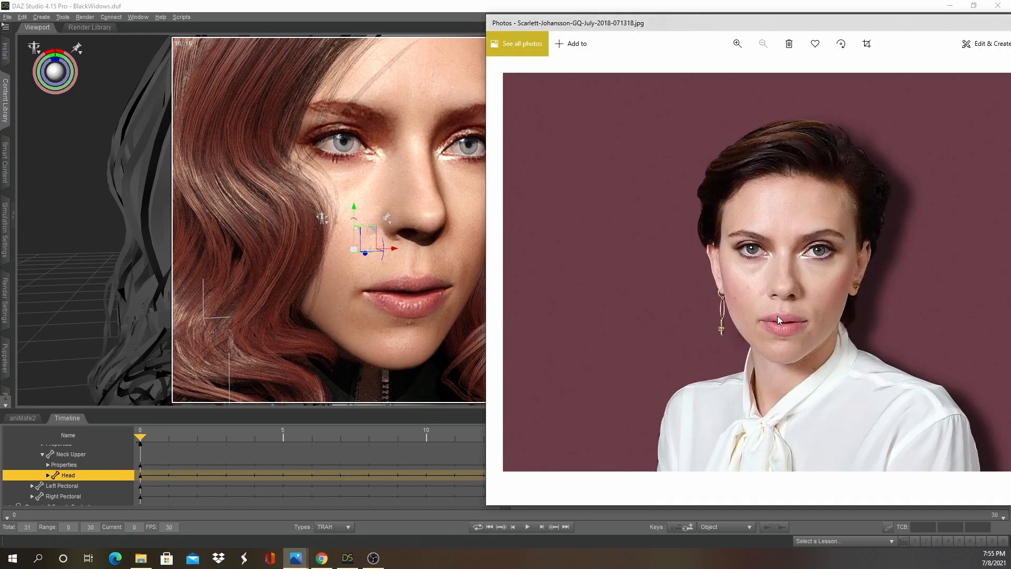
left_click(367, 6)
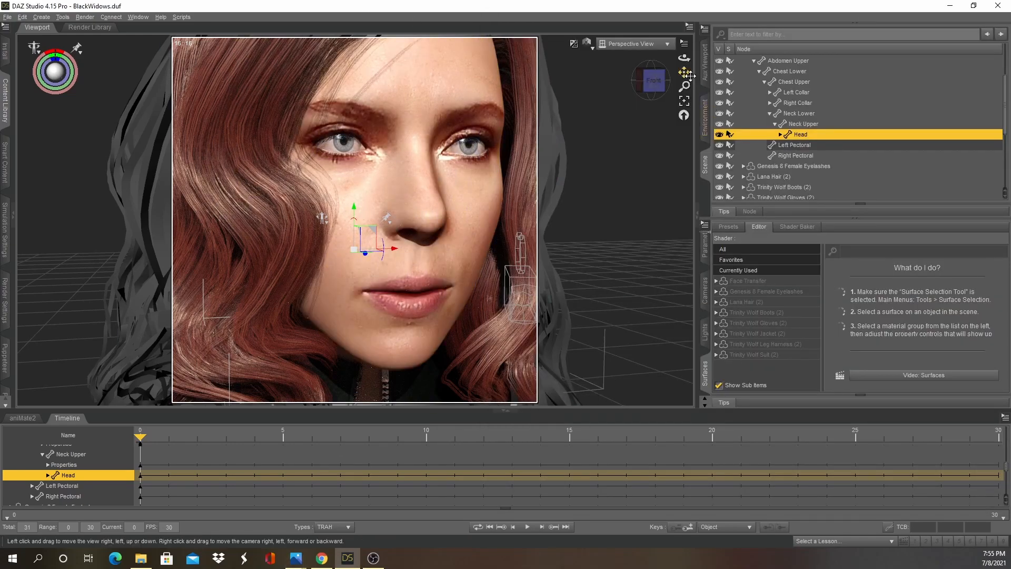
Step: Inspect the FaceGen figure's face and full head in Iray, and switch the viewport to Texture Shaded
left_click_drag(690, 75, 632, 72)
scroll(574, 169, "up", 4)
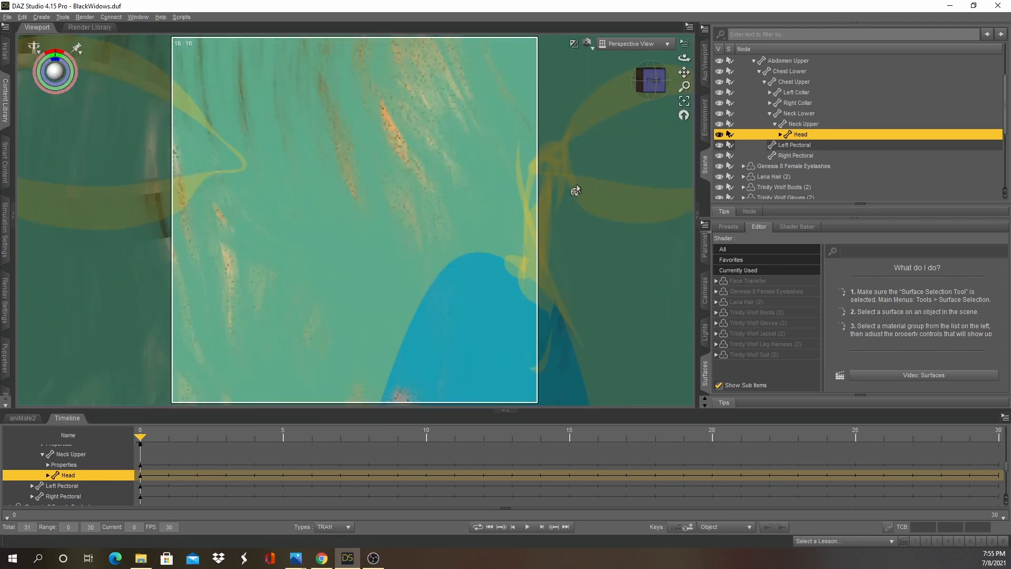
scroll(576, 185, "down", 5)
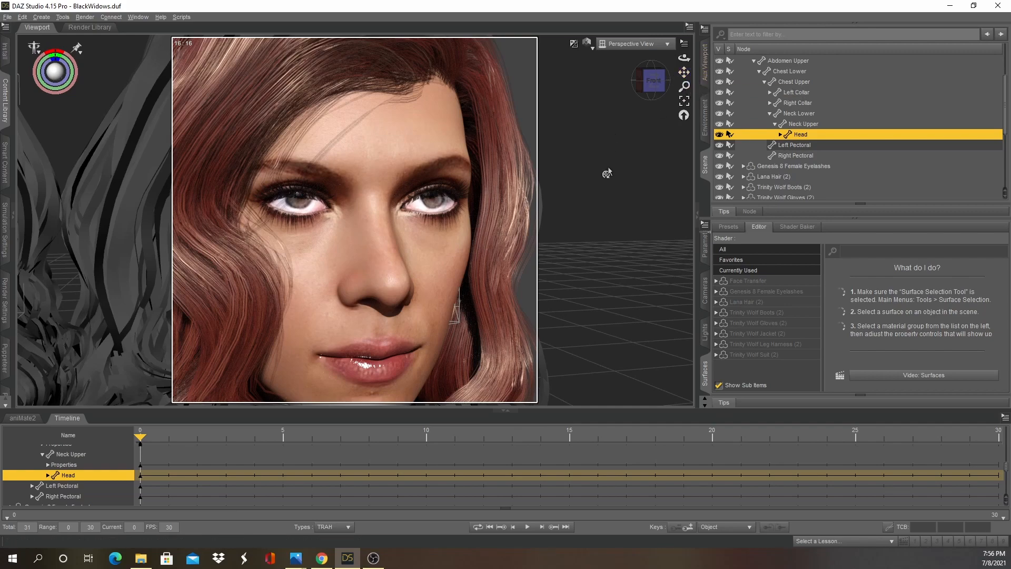
scroll(609, 167, "up", 2)
scroll(609, 166, "down", 4)
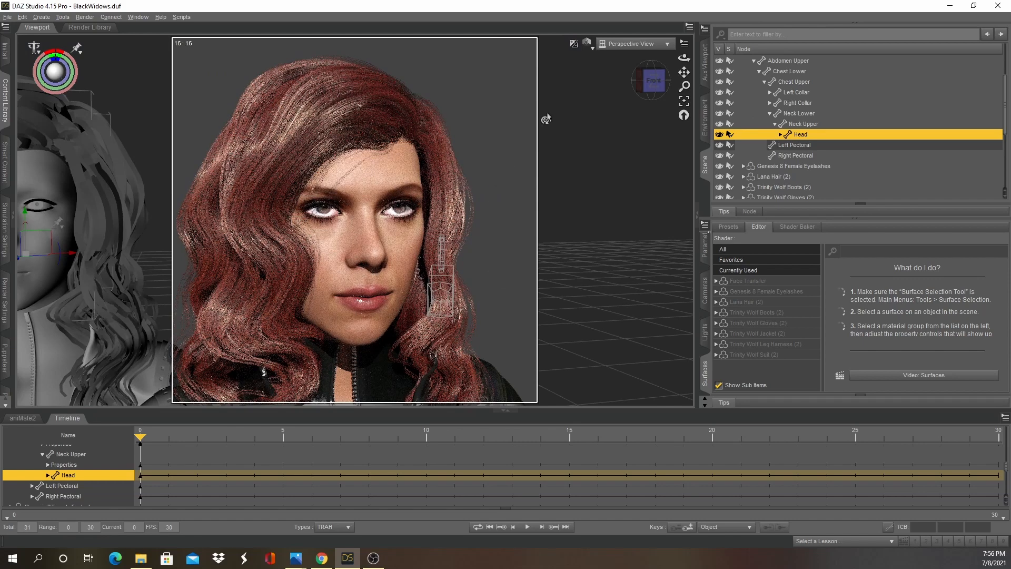
left_click(587, 43)
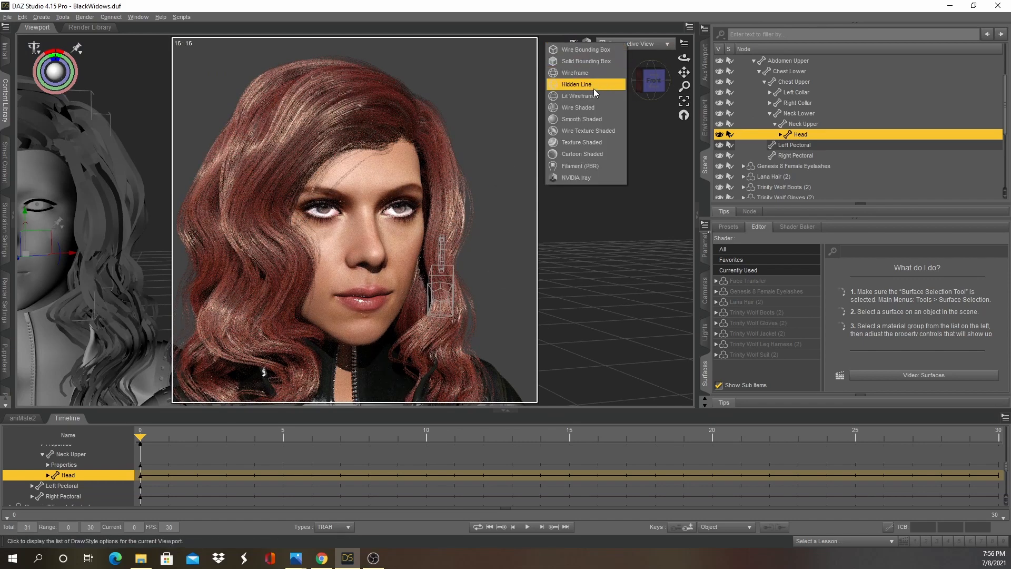
left_click(585, 143)
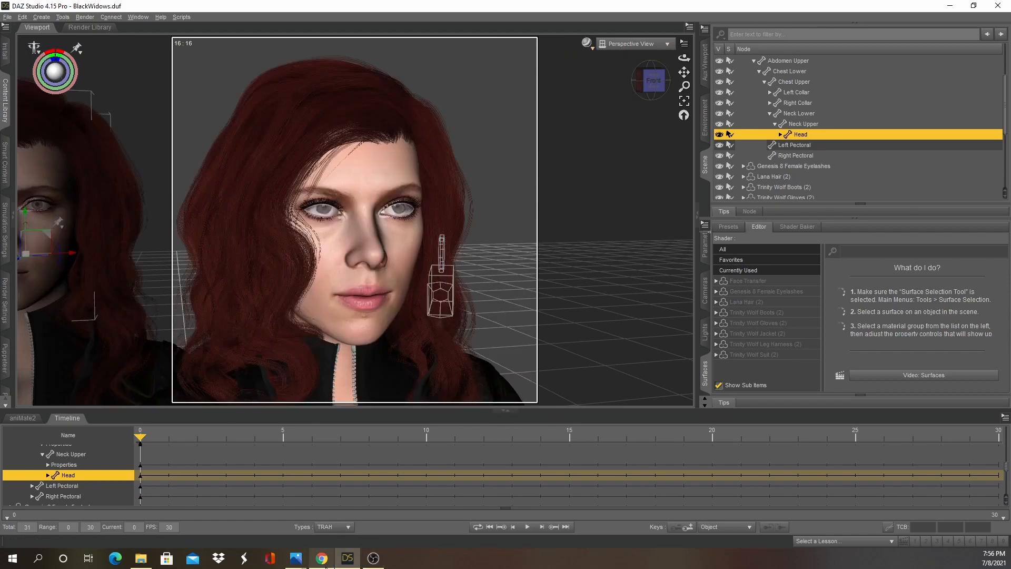
Step: Bring up the two open BlackWidowFaceGen.png render windows in Photos and place them side by side
left_click(294, 561)
left_click(428, 491)
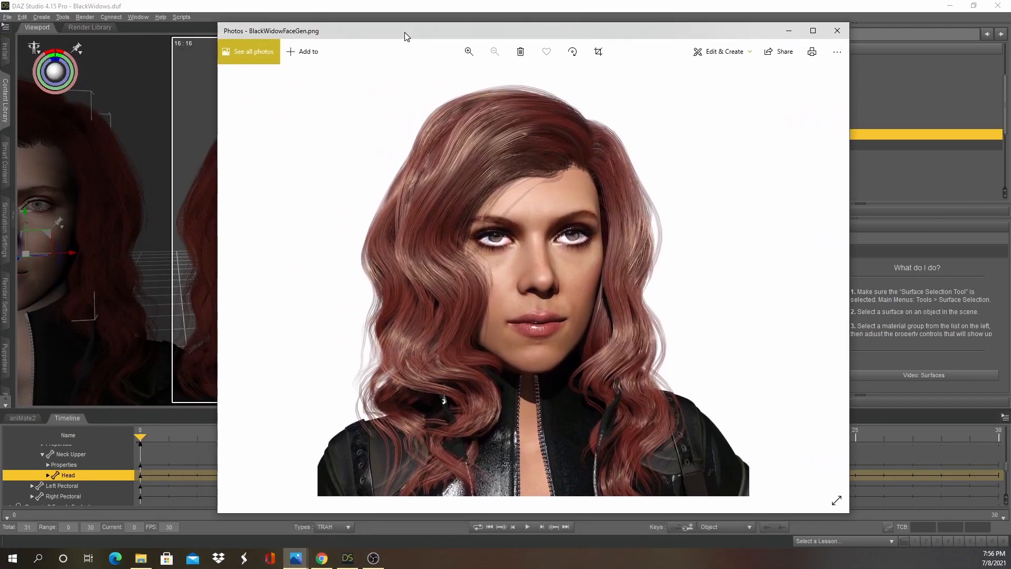
left_click_drag(406, 36, 314, 28)
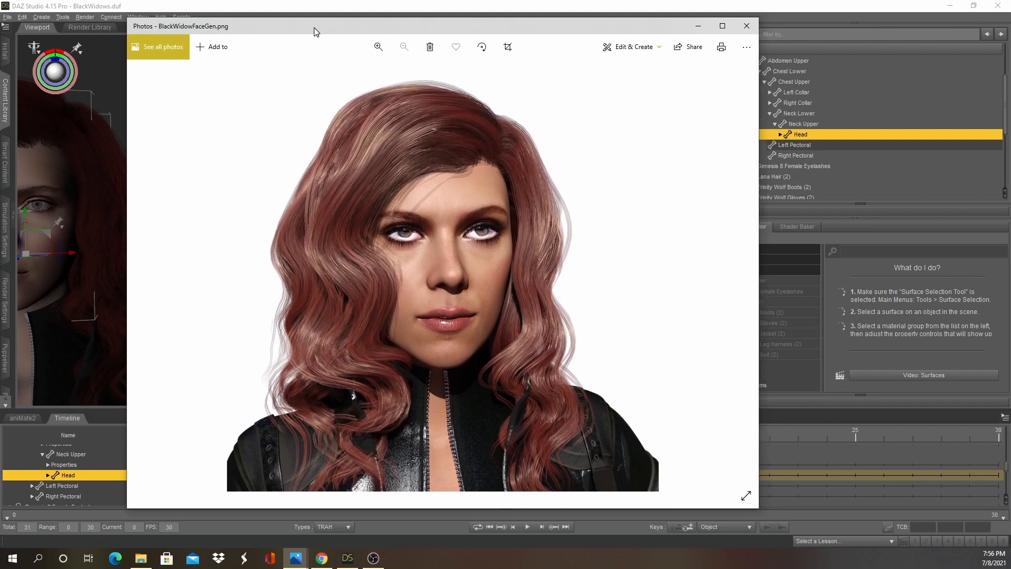
left_click_drag(314, 27, 640, 29)
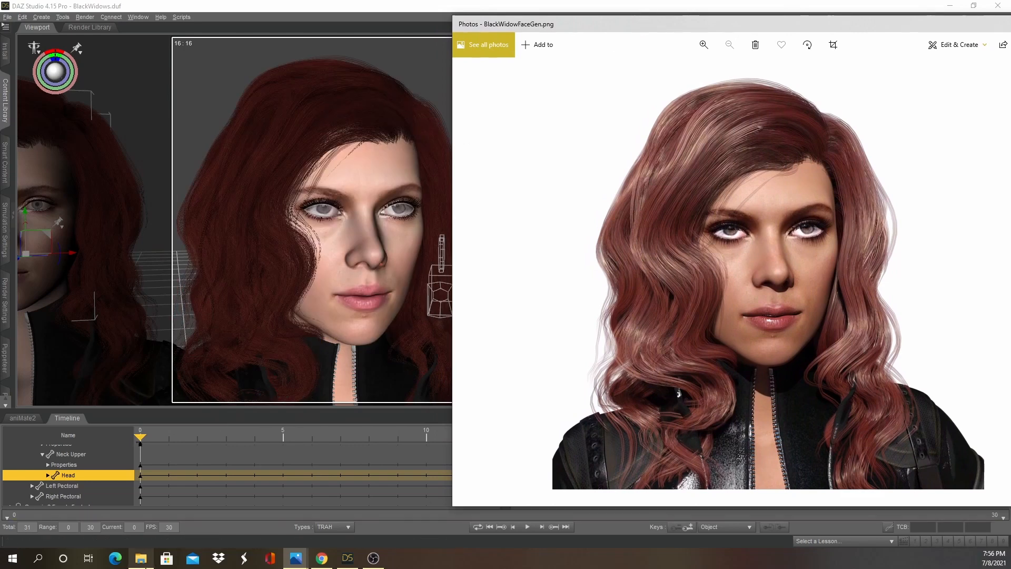
mouse_move(295, 559)
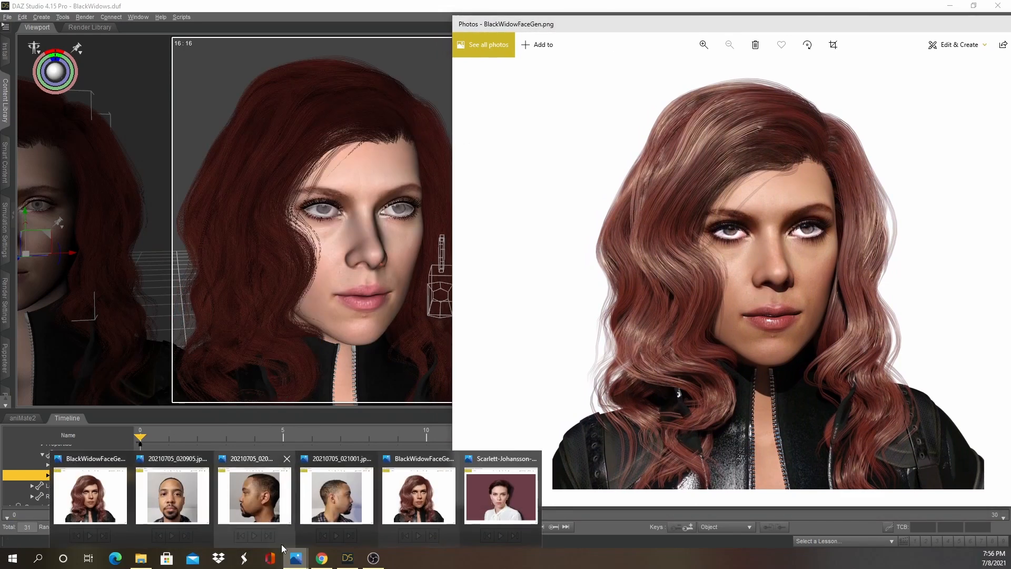
left_click(113, 512)
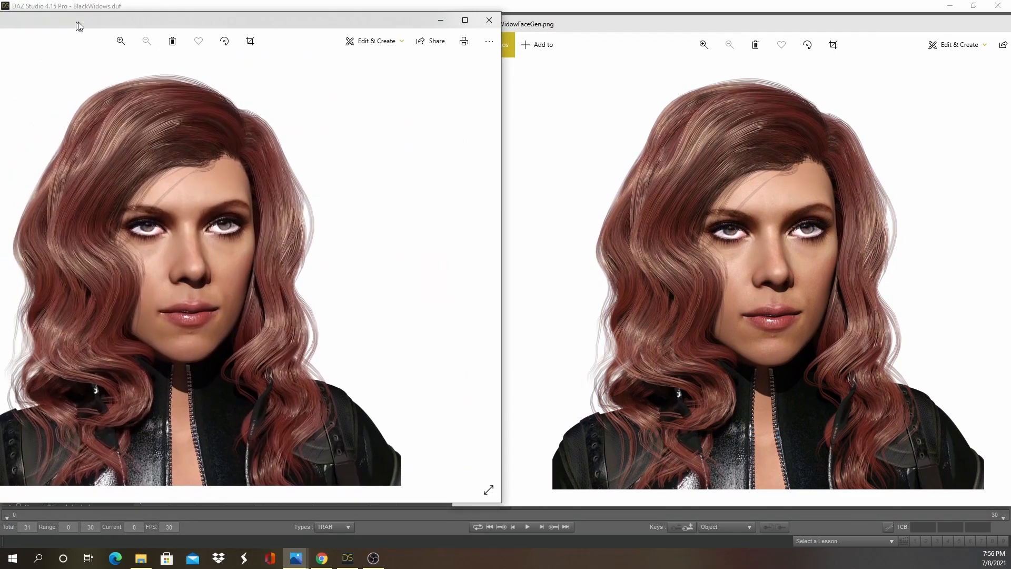
left_click_drag(77, 22, 103, 28)
Step: Place the Scarlett Johansson reference photo between the two render windows and close the duplicate BlackWidowFaceGen.png window
mouse_move(295, 558)
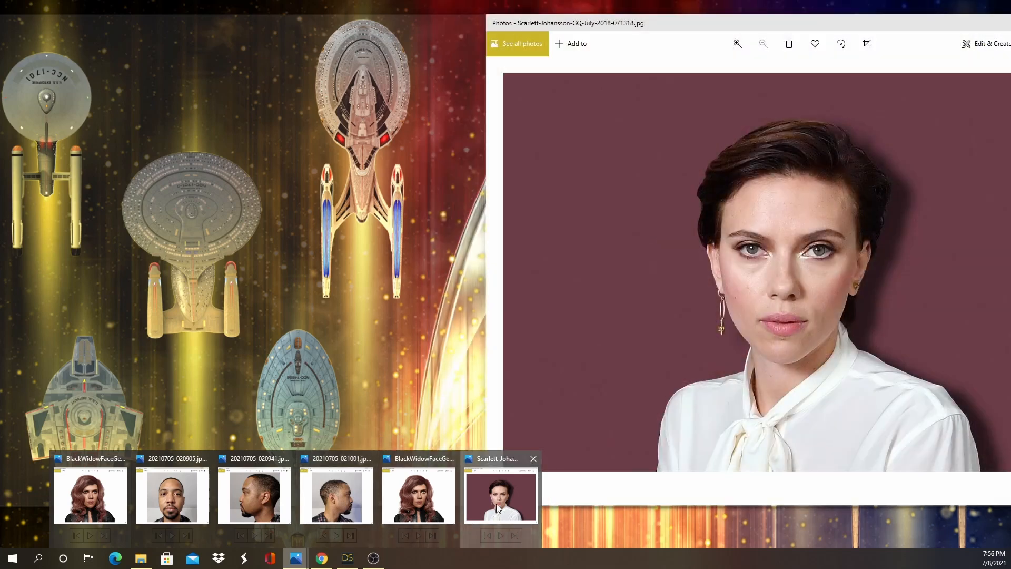
left_click(498, 500)
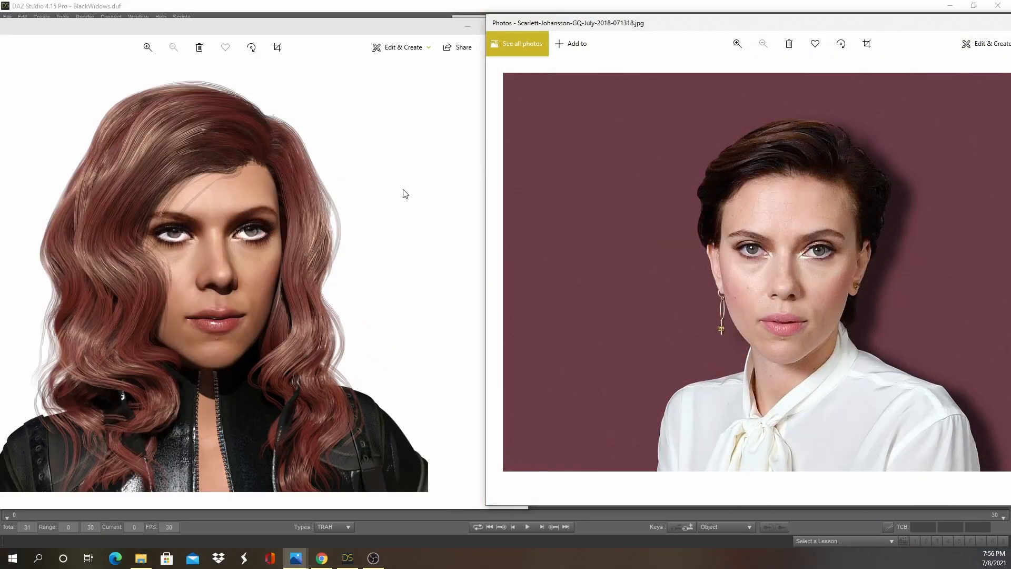
left_click_drag(651, 31, 435, 130)
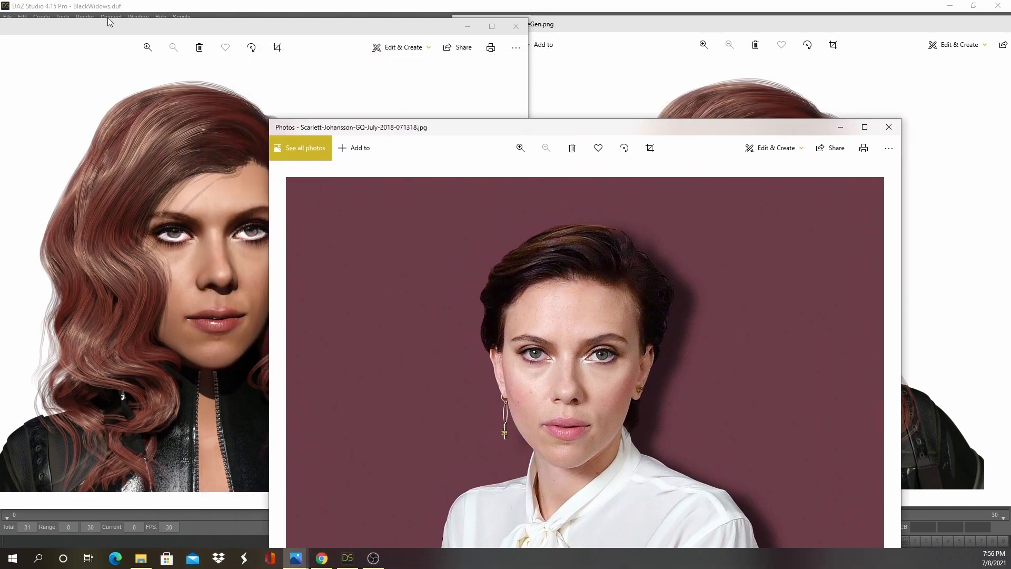
left_click(571, 31)
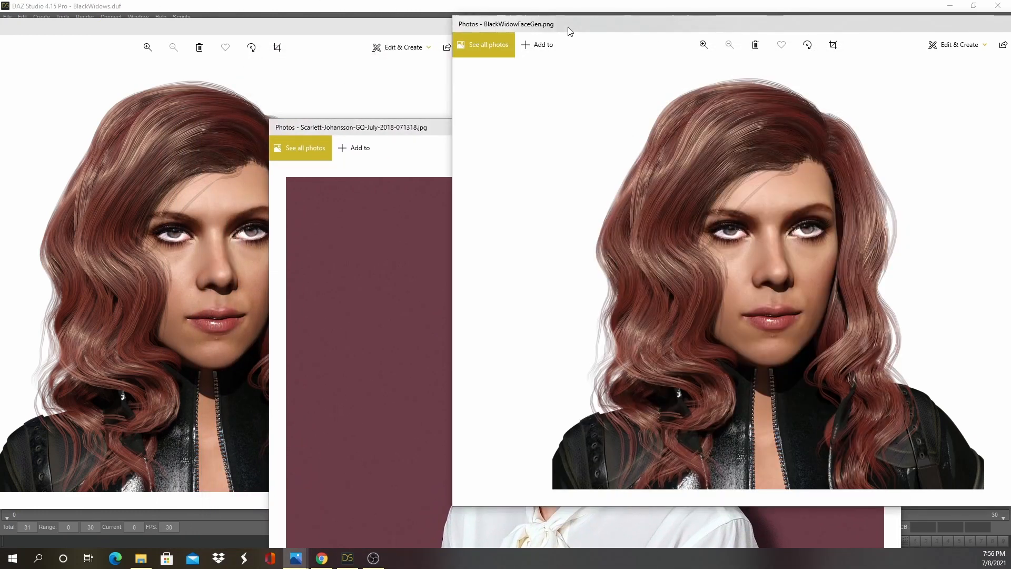
left_click(242, 29)
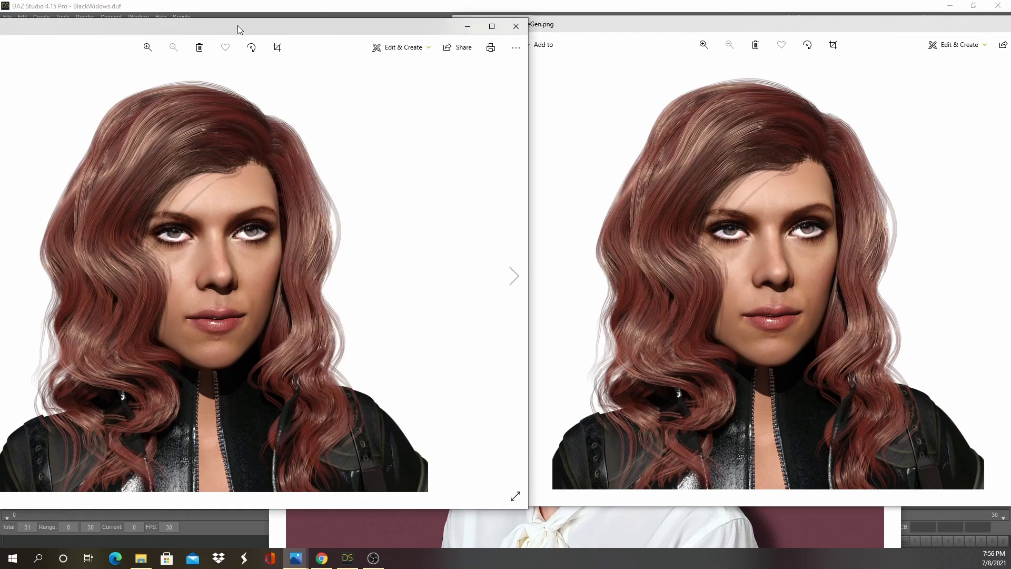
left_click(519, 23)
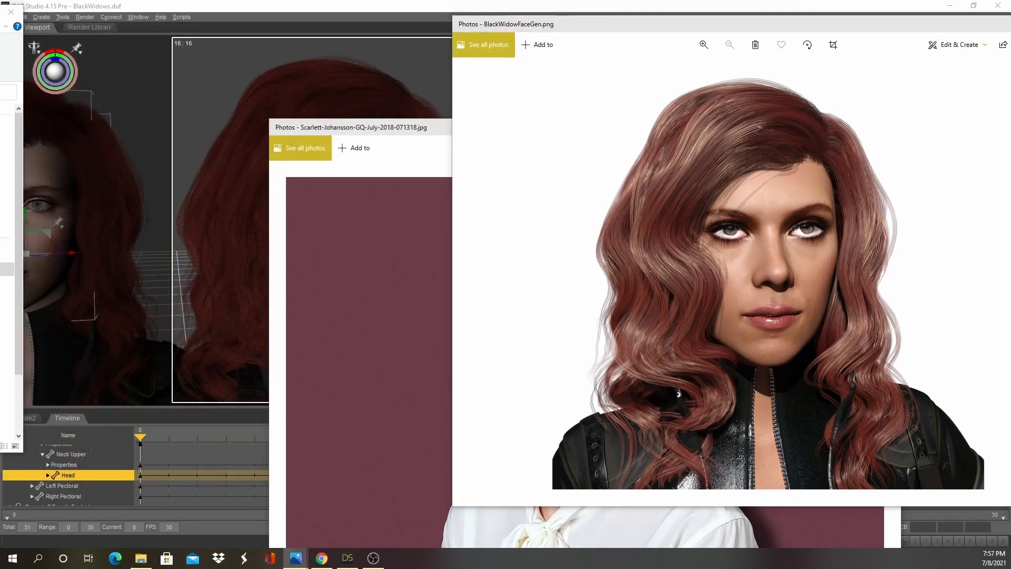
Step: Arrange the Face Transfer render, the reference photo and BlackWidowFaceGen.png side by side to compare the three faces
left_click_drag(0, 27, 259, 20)
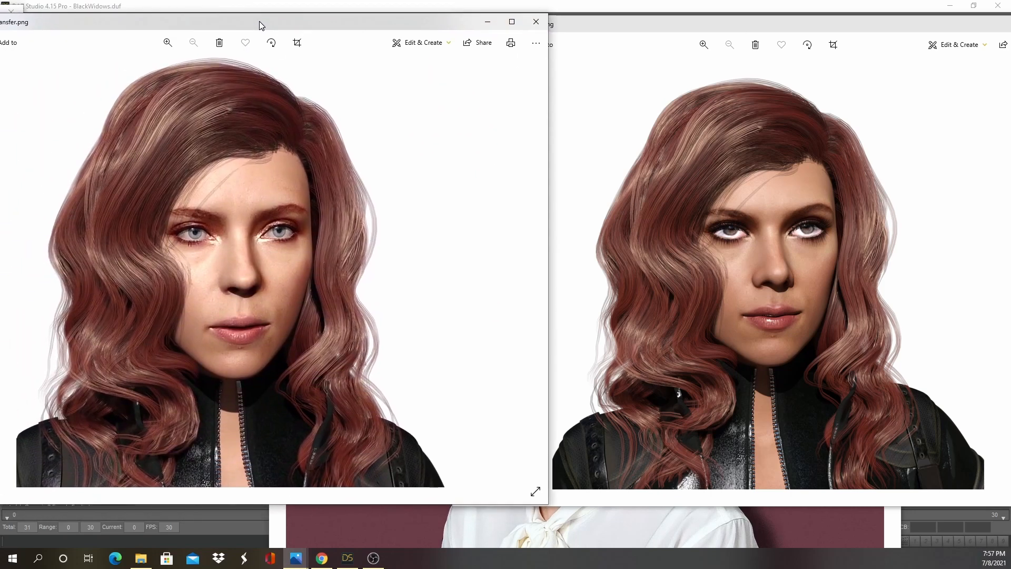
left_click(387, 529)
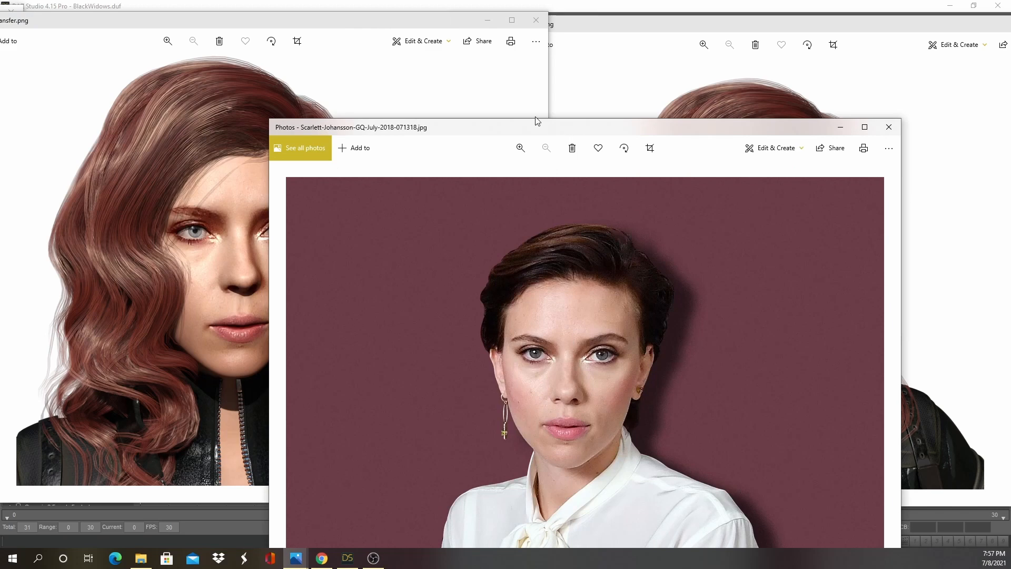
left_click_drag(322, 23, 249, 22)
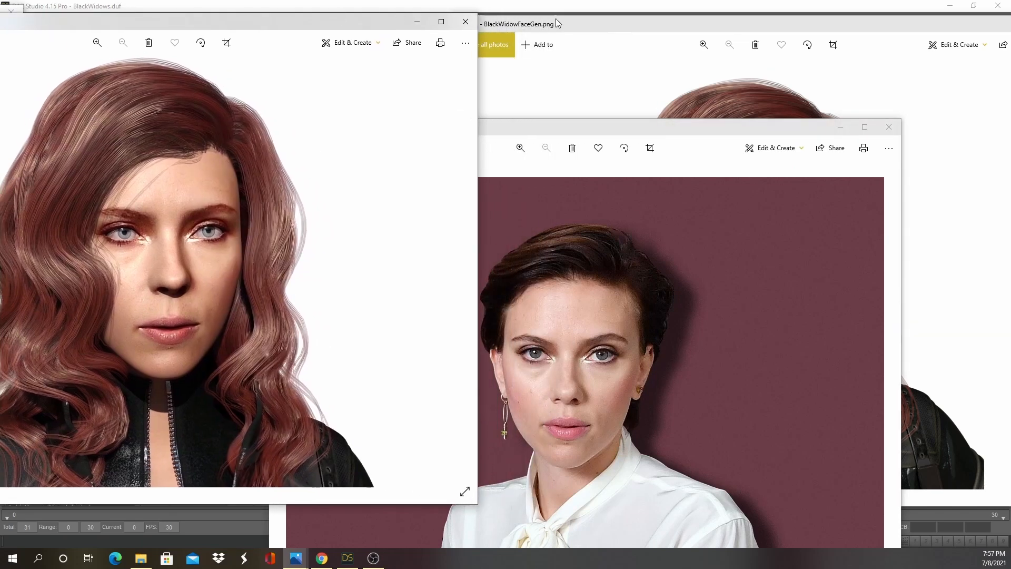
left_click_drag(557, 23, 718, 14)
left_click_drag(574, 135, 555, 135)
left_click(717, 10)
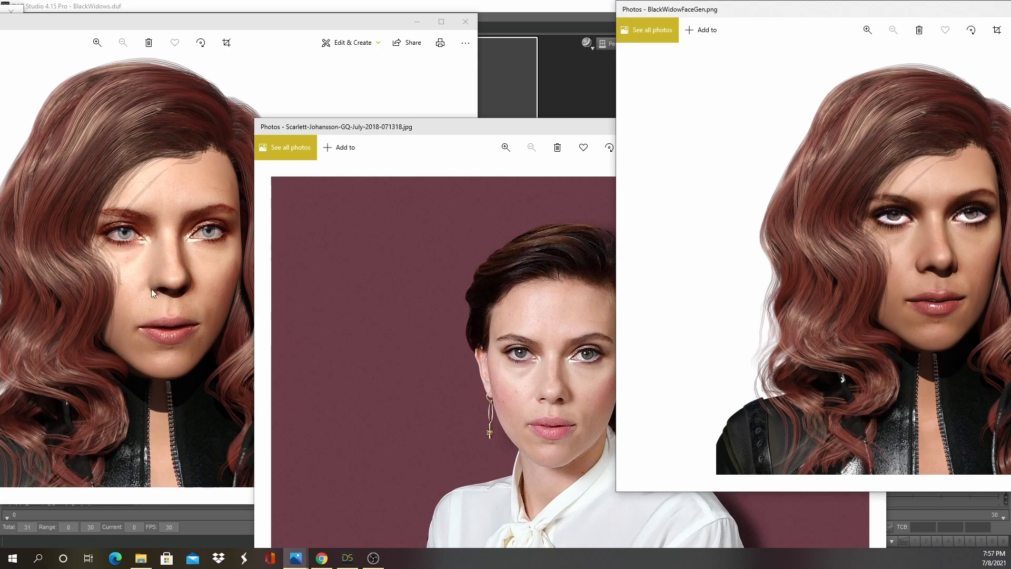
Step: Return to DAZ Studio, center the Face Transfer figure, and select its root node with its parameters displayed
left_click(567, 5)
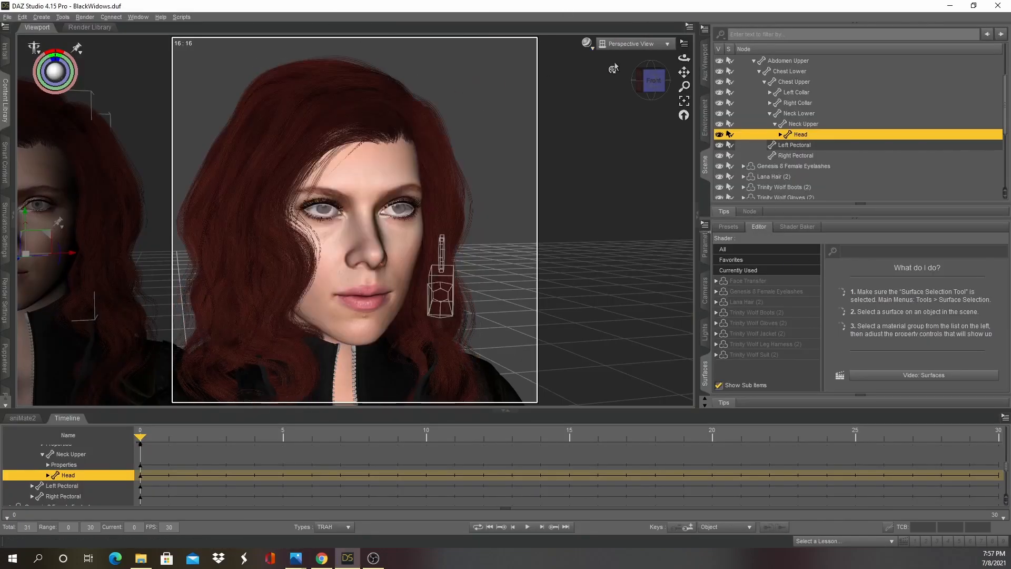
left_click_drag(684, 72, 978, 61)
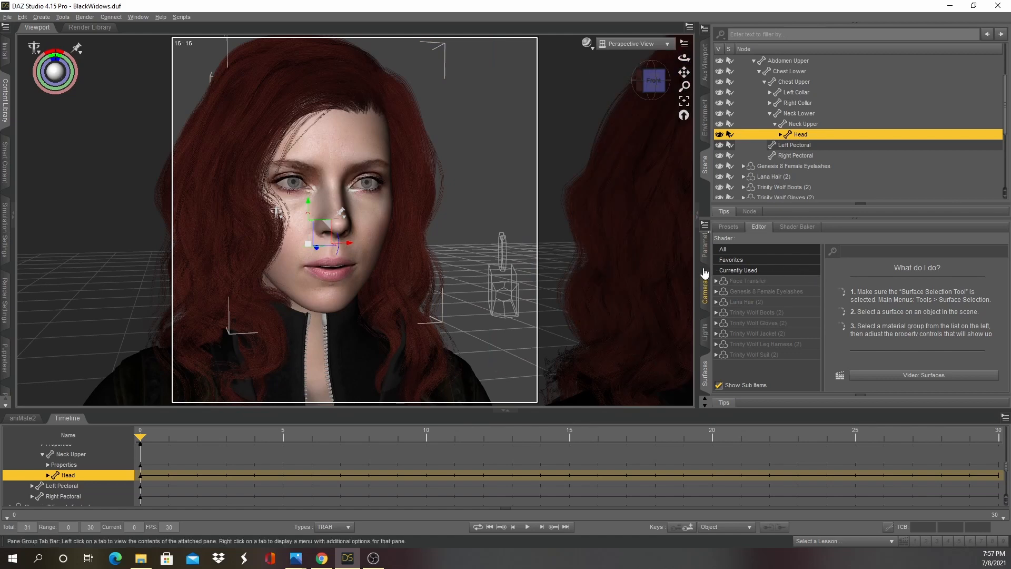
left_click(706, 265)
left_click(706, 265)
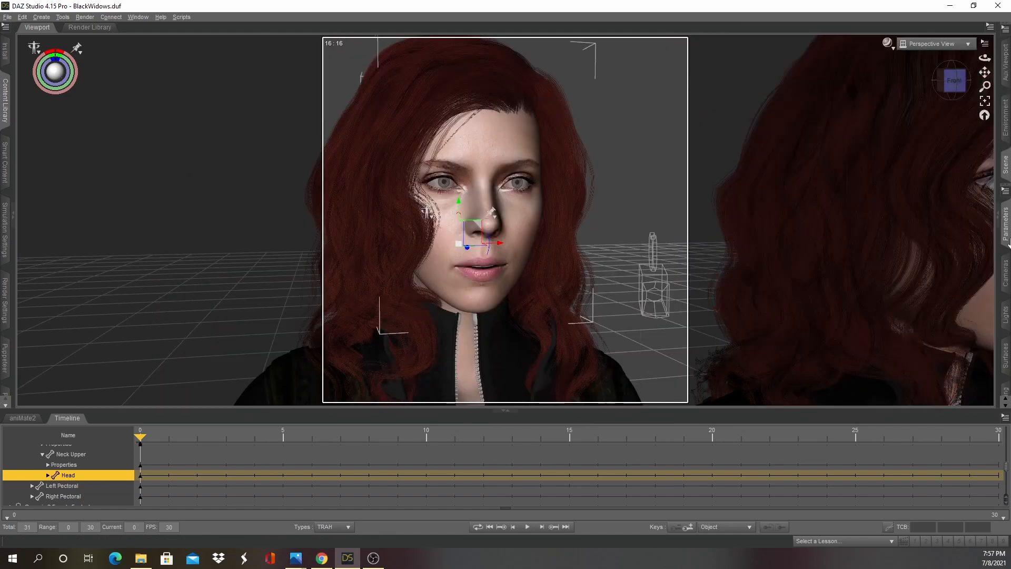
left_click(1005, 223)
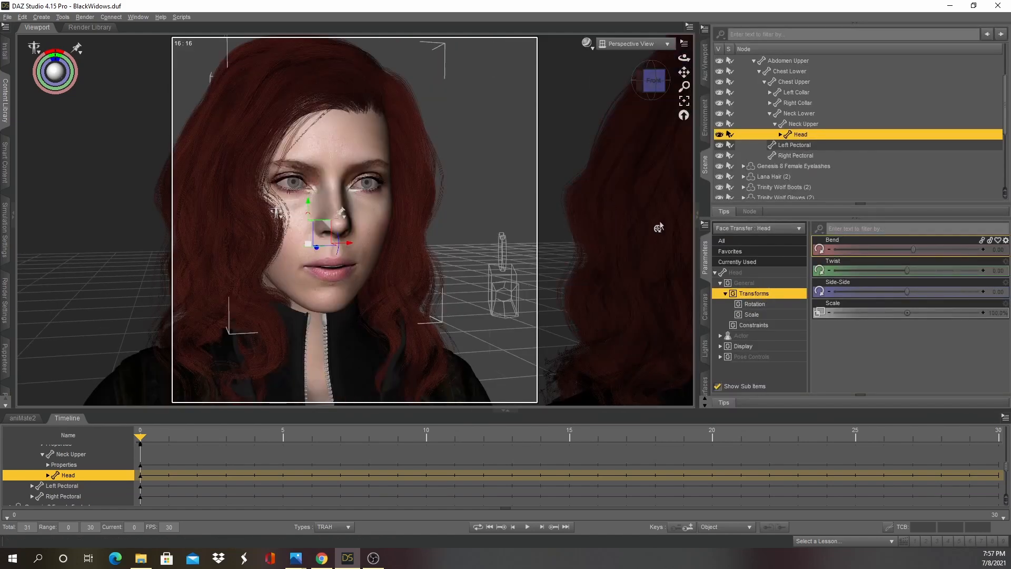
scroll(759, 127, "up", 3)
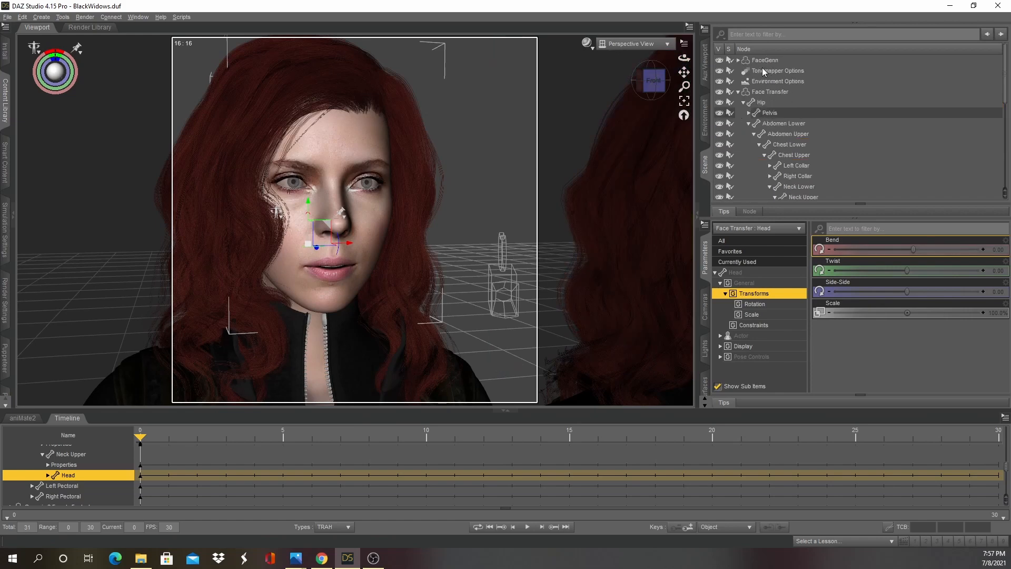
left_click(773, 92)
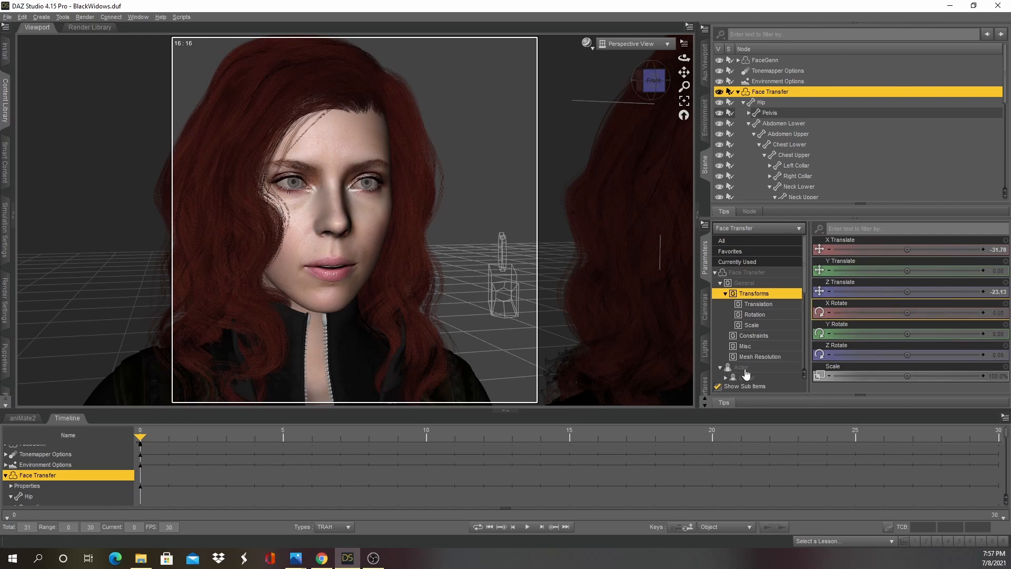
Step: Display the Face Transfer figure's Real World head morphs in its Actor parameters
left_click(721, 367)
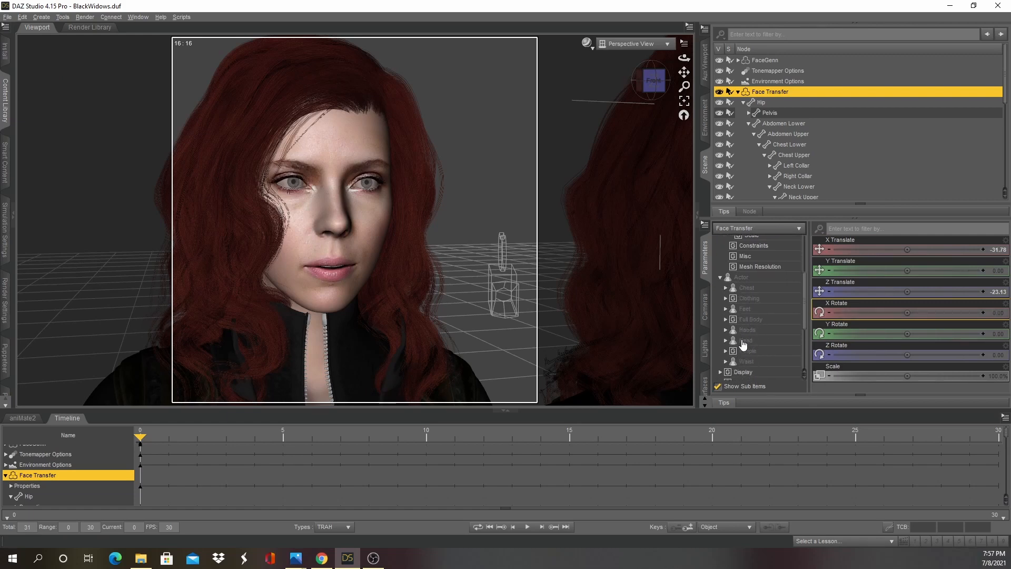
left_click(744, 340)
scroll(866, 315, "down", 5)
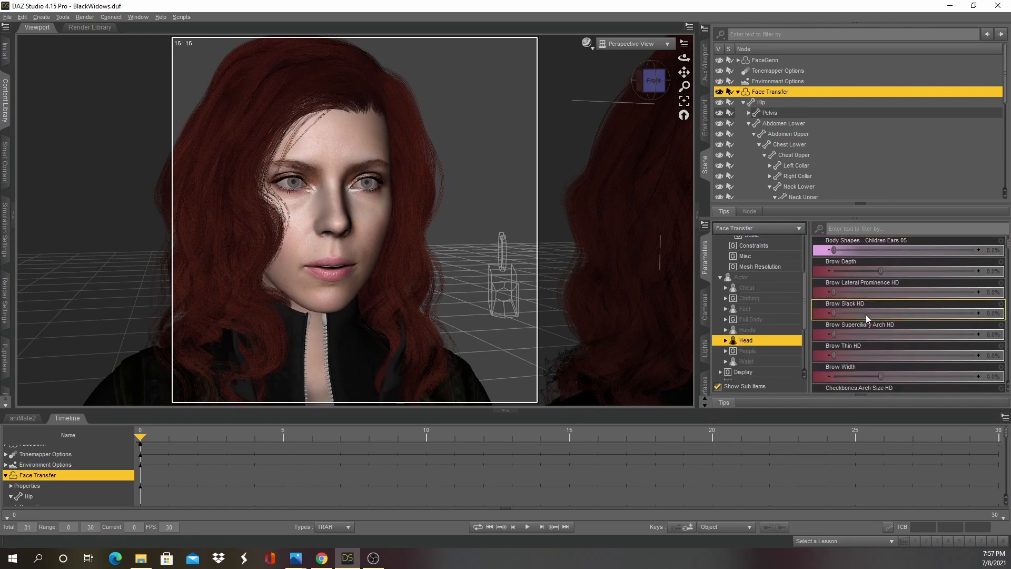
left_click(726, 340)
scroll(762, 301, "down", 2)
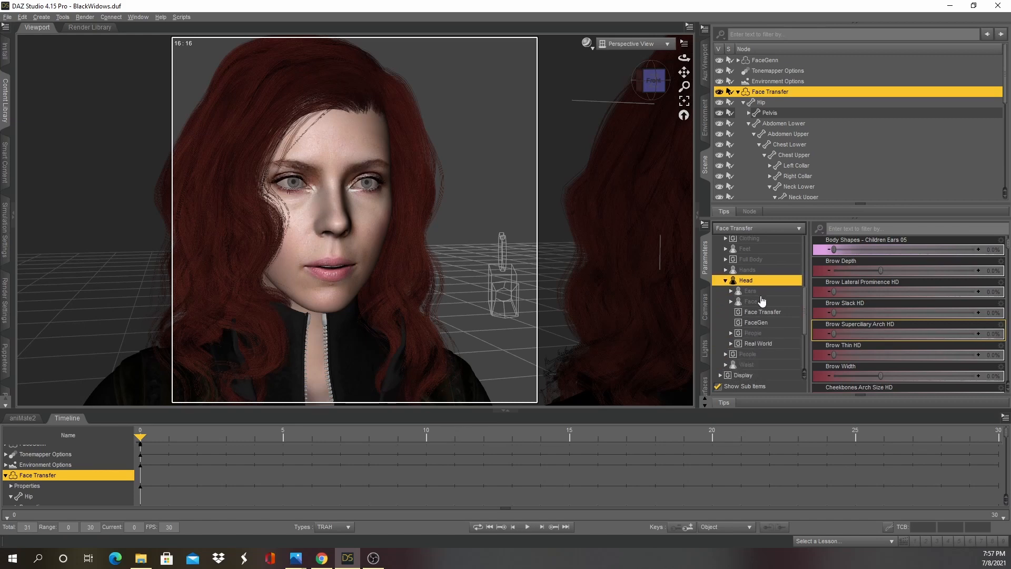
left_click(731, 344)
left_click(753, 343)
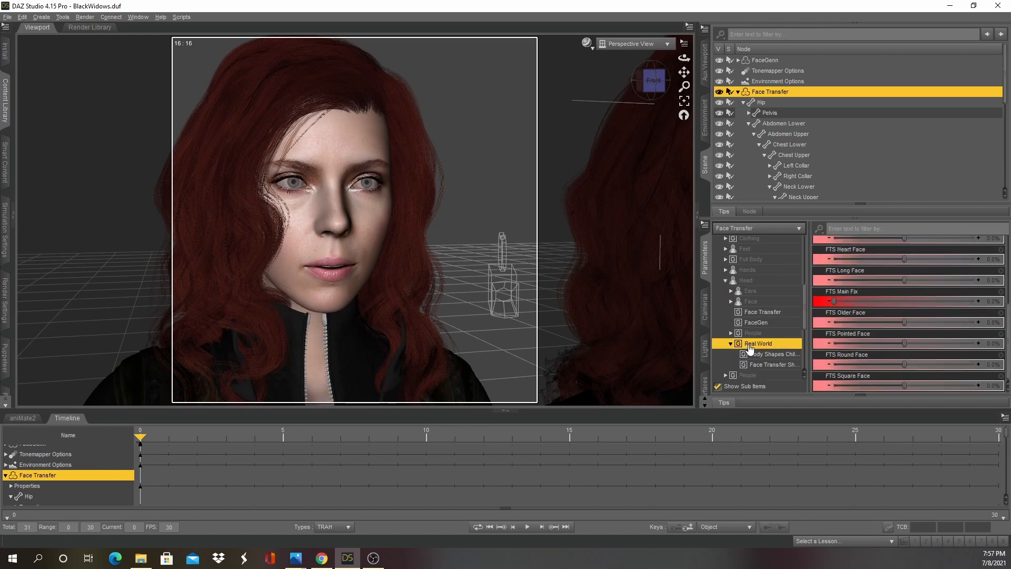
Step: Adjust the Face Transfer figure's FTS Main Fix morph to about 52%
left_click(832, 301)
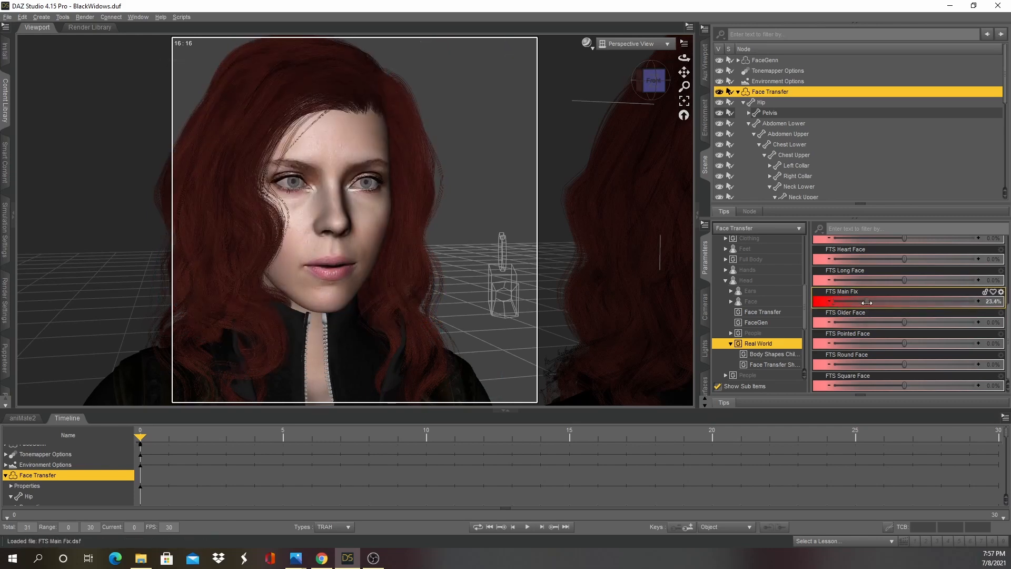
left_click_drag(828, 306, 904, 301)
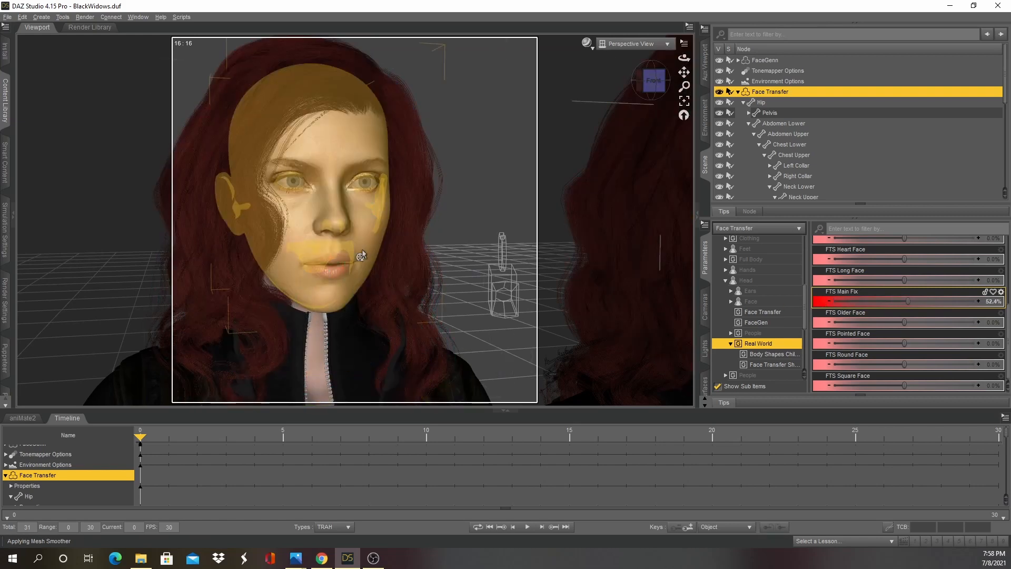
left_click_drag(932, 301, 900, 302)
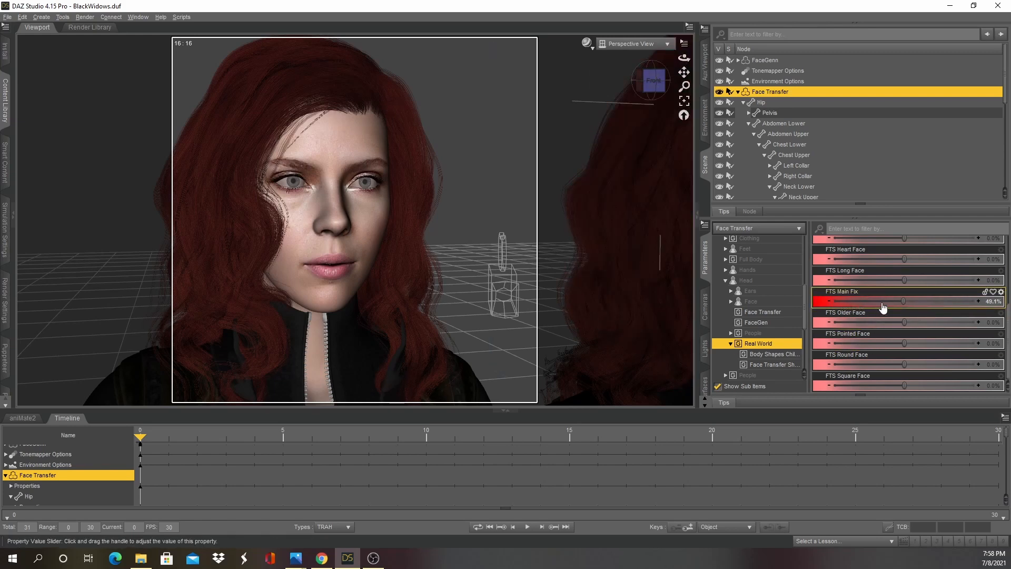
mouse_move(906, 301)
left_mouse_down()
mouse_move(894, 303)
mouse_move(907, 303)
left_mouse_up()
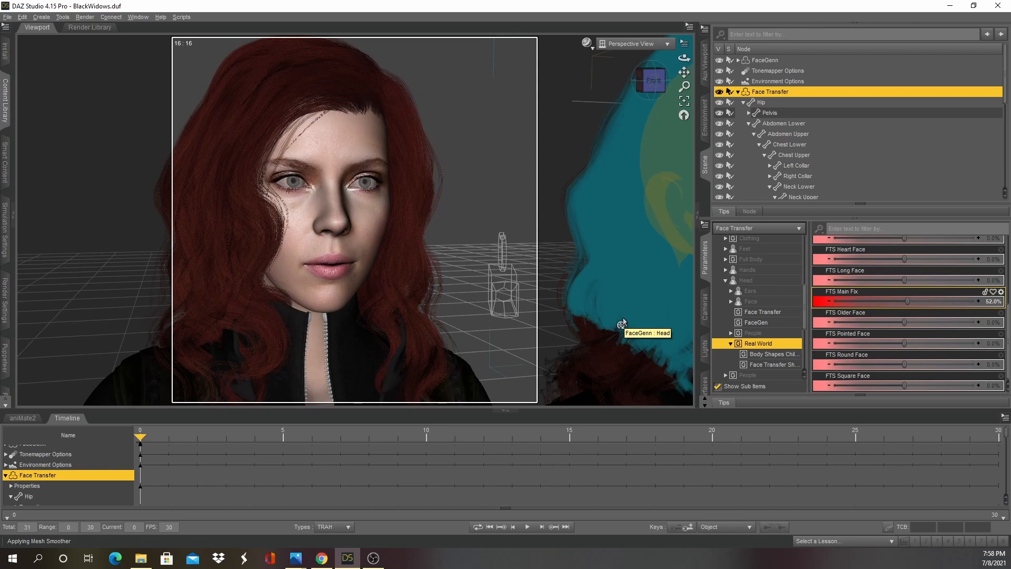
scroll(929, 309, "up", 5)
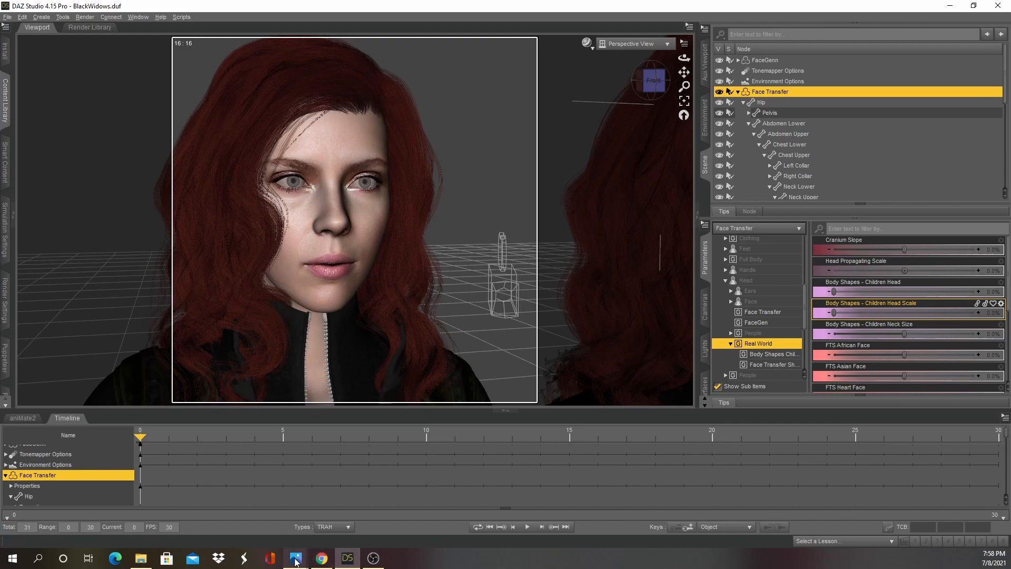
Step: Bring the Face Transfer render, BlackWidowFaceGen.png and the Scarlett Johansson photo back up in Photos, with the photo visible between the two renders
mouse_move(296, 562)
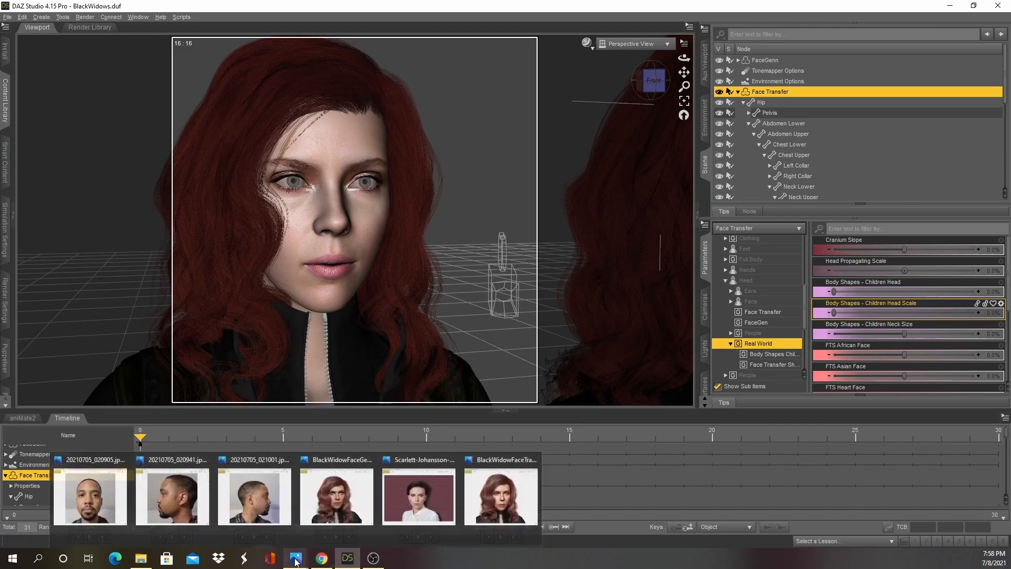
left_click(501, 499)
mouse_move(296, 560)
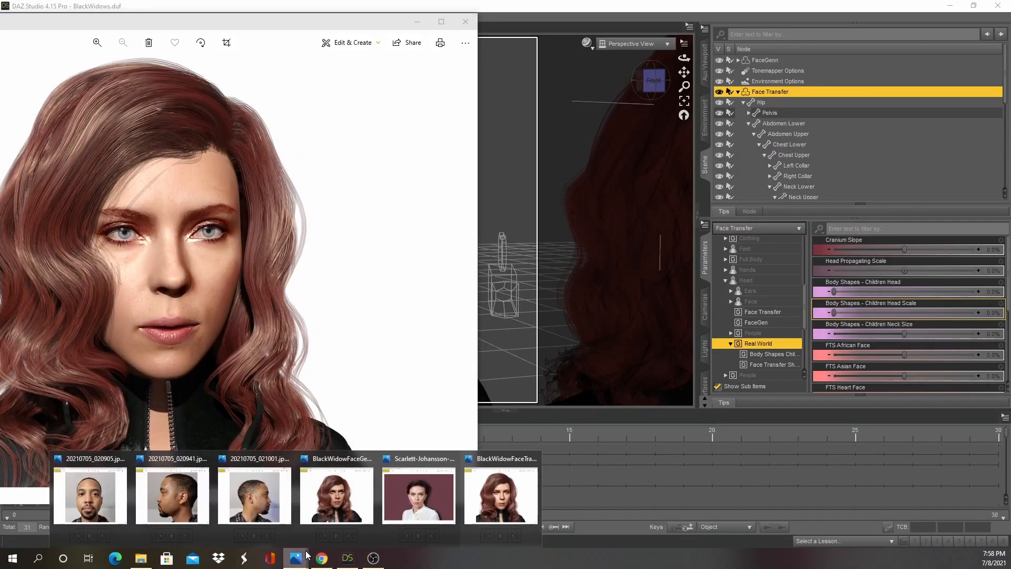
left_click(348, 509)
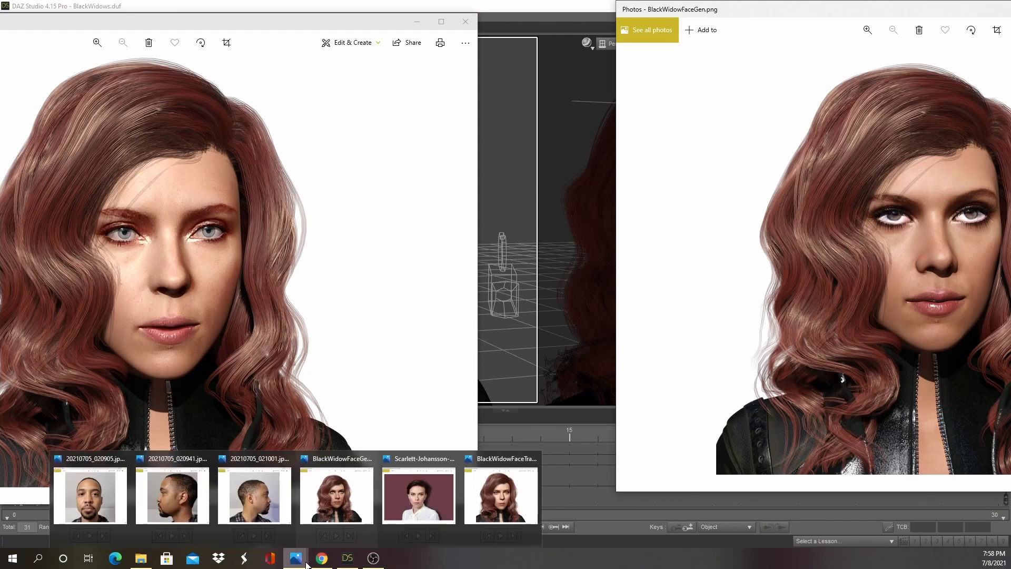
left_click(403, 500)
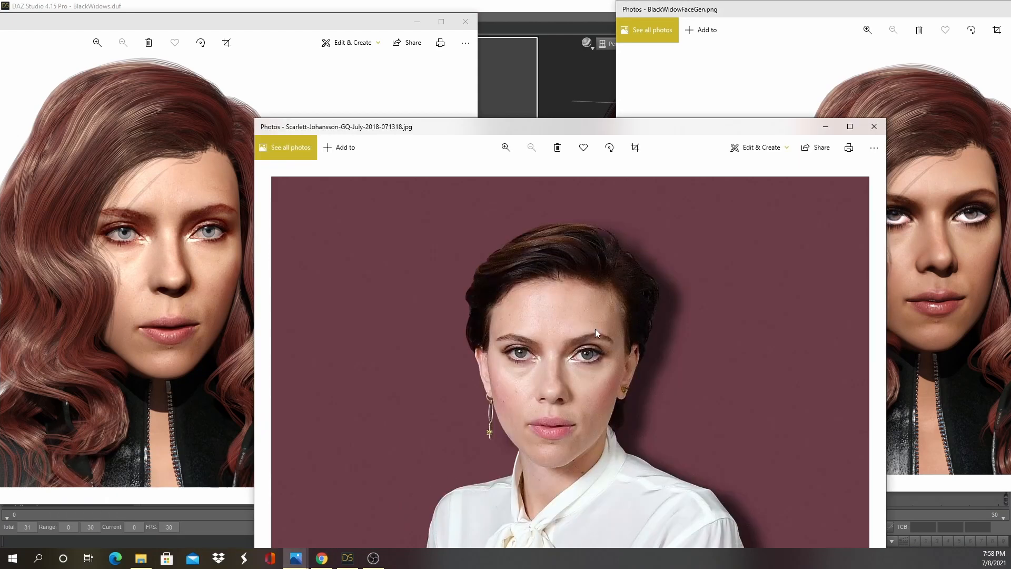
left_click(365, 23)
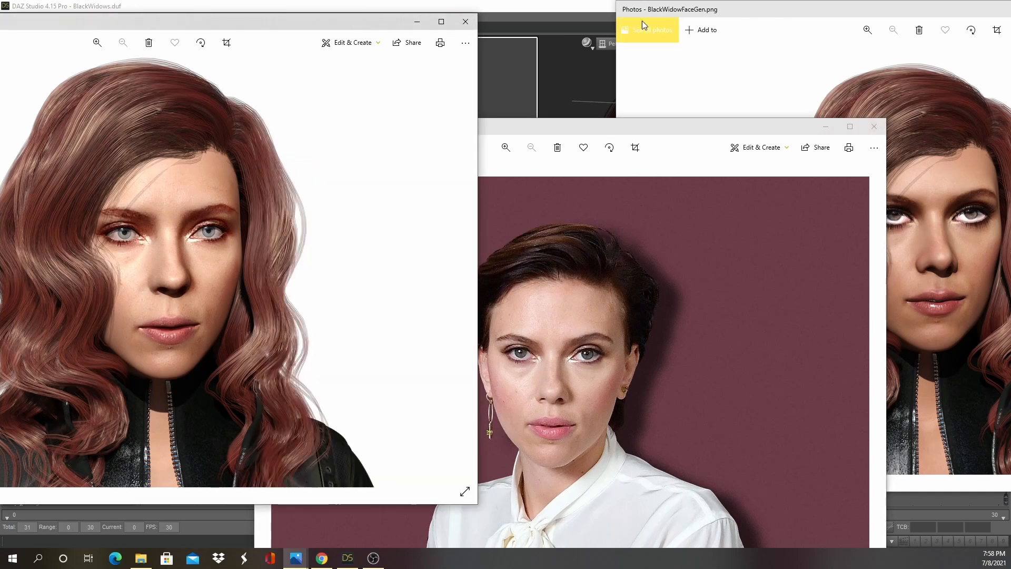
left_click(810, 13)
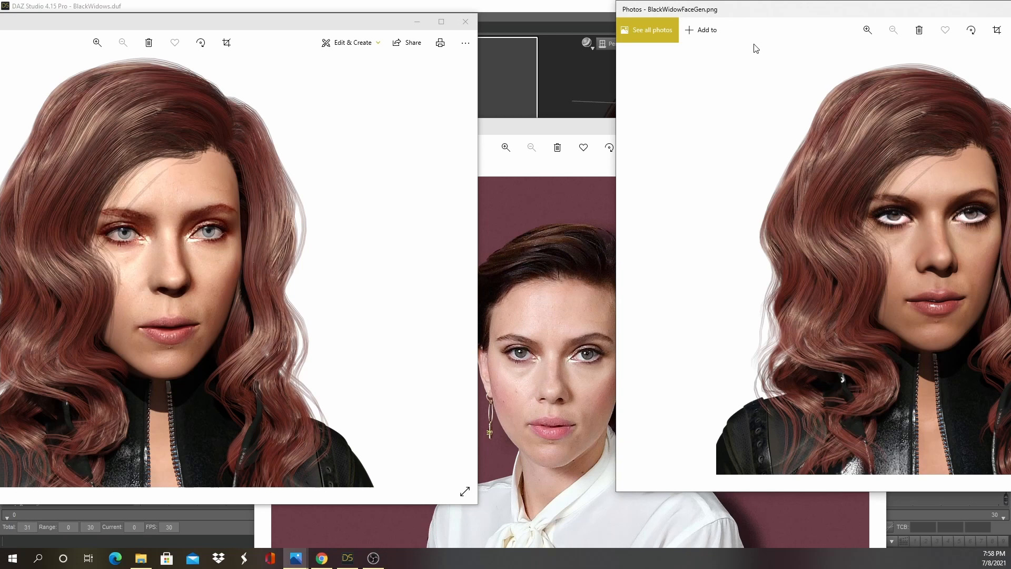